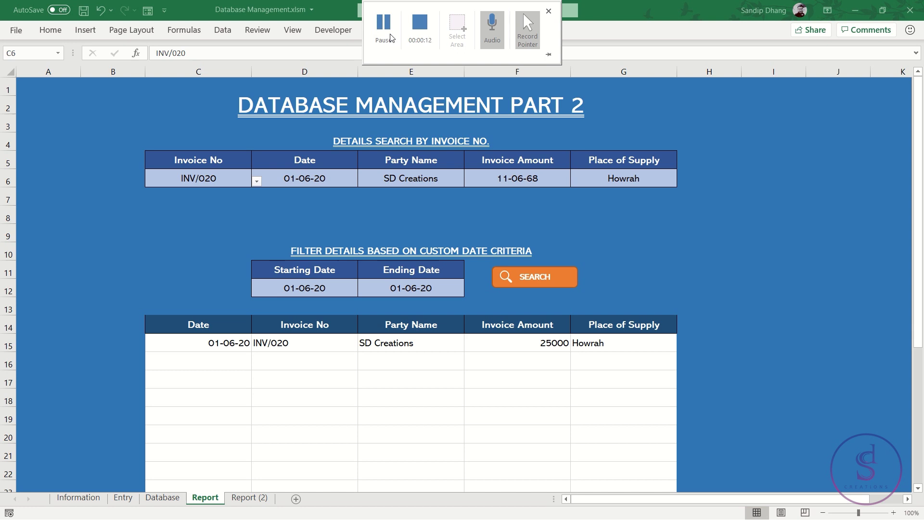
Step: Browse the Entry and Database sheets, then return to the Report sheet
{"action": "left_click", "coordinate": [123, 501]}
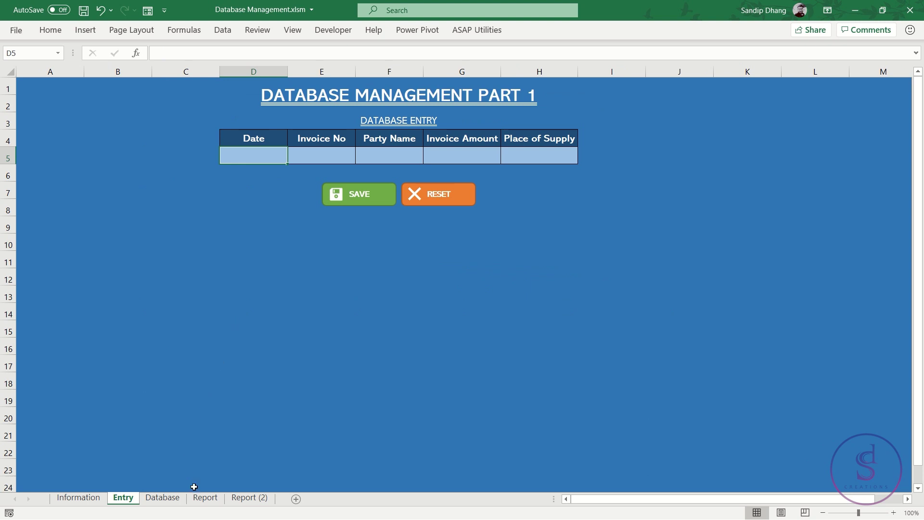
{"action": "left_click", "coordinate": [176, 498]}
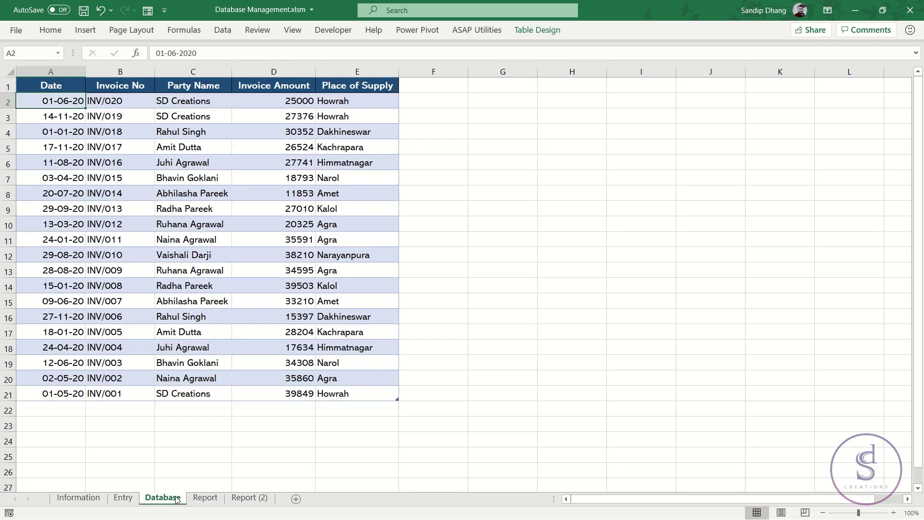
{"action": "left_click", "coordinate": [203, 498]}
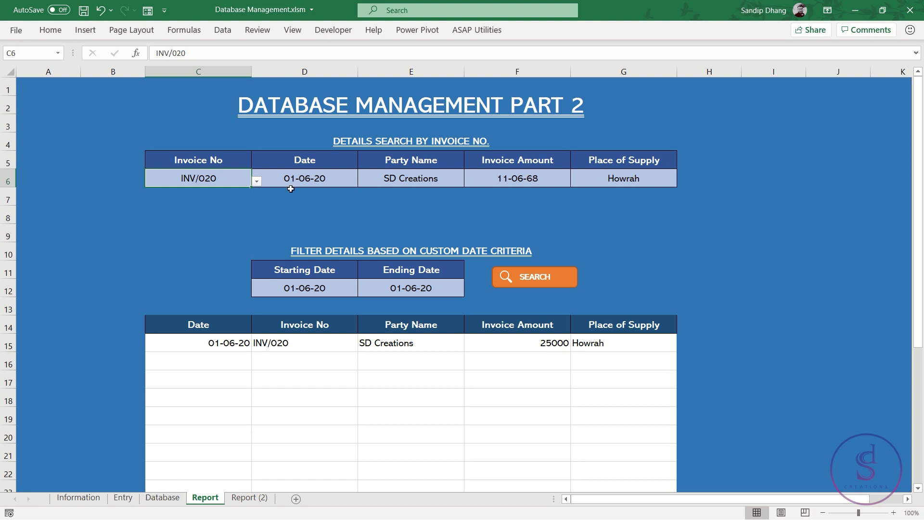
Step: Compare C6's invoice dropdown with Database invoice numbers B2:B21, keeping INV/020
{"action": "left_click", "coordinate": [257, 182]}
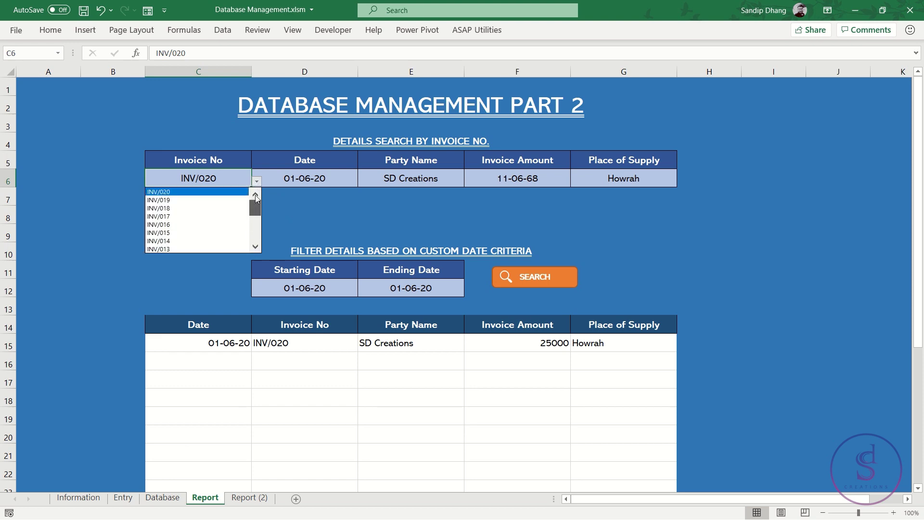
{"action": "left_click", "coordinate": [82, 197]}
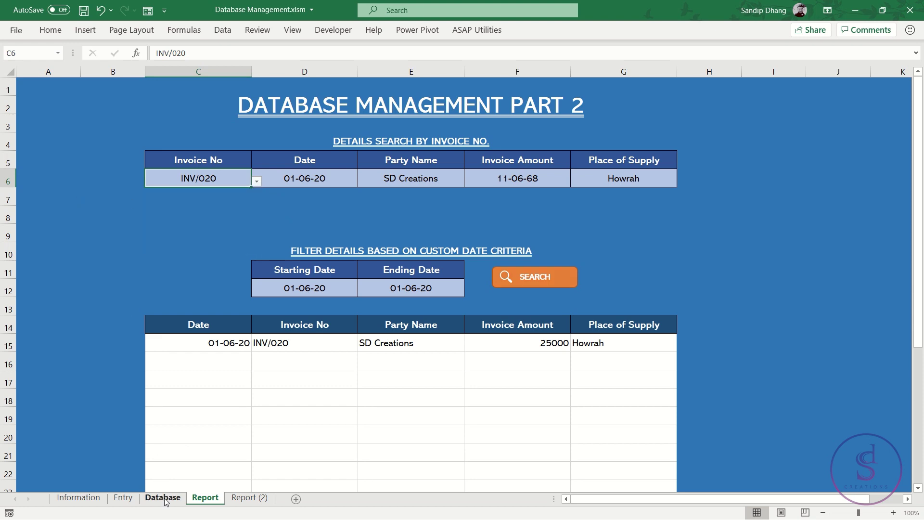
{"action": "left_click", "coordinate": [162, 497]}
{"action": "left_click_drag", "start_coordinate": [117, 101], "coordinate": [108, 392]}
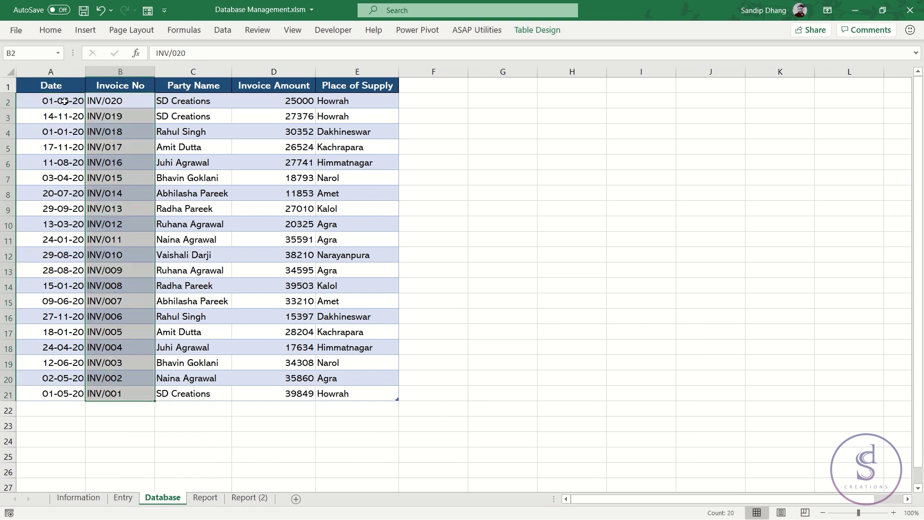
{"action": "left_click", "coordinate": [64, 102]}
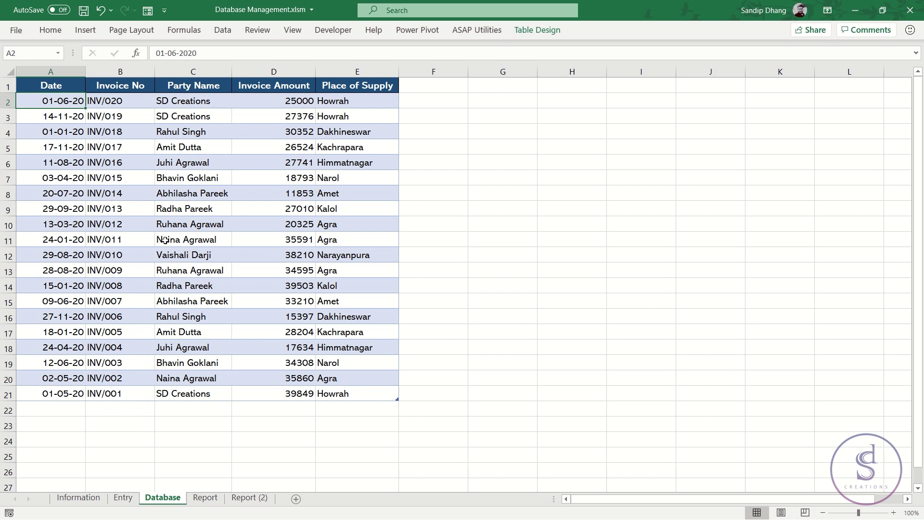
{"action": "left_click", "coordinate": [205, 497]}
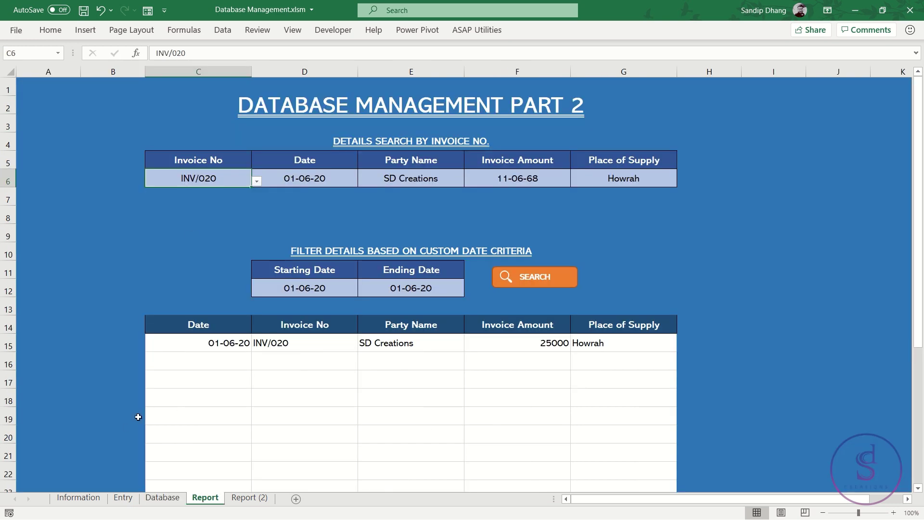
{"action": "left_click", "coordinate": [257, 181]}
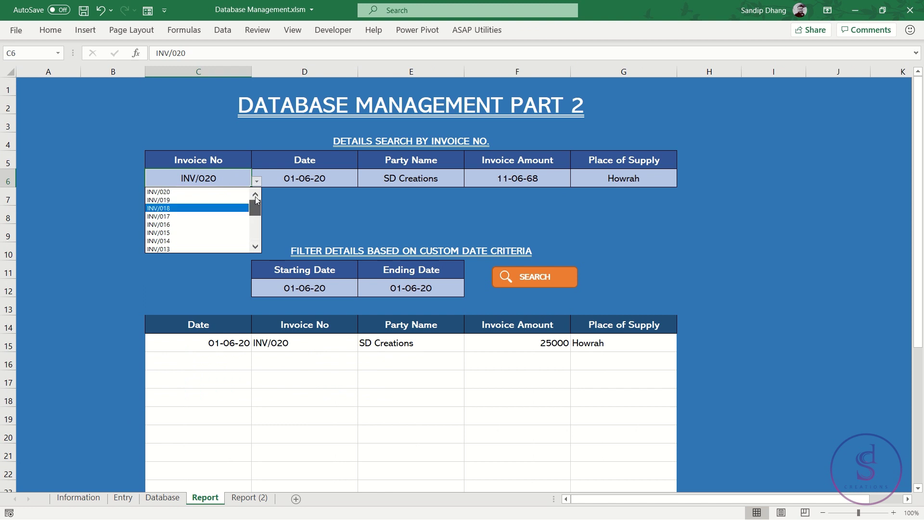
{"action": "left_click", "coordinate": [211, 183]}
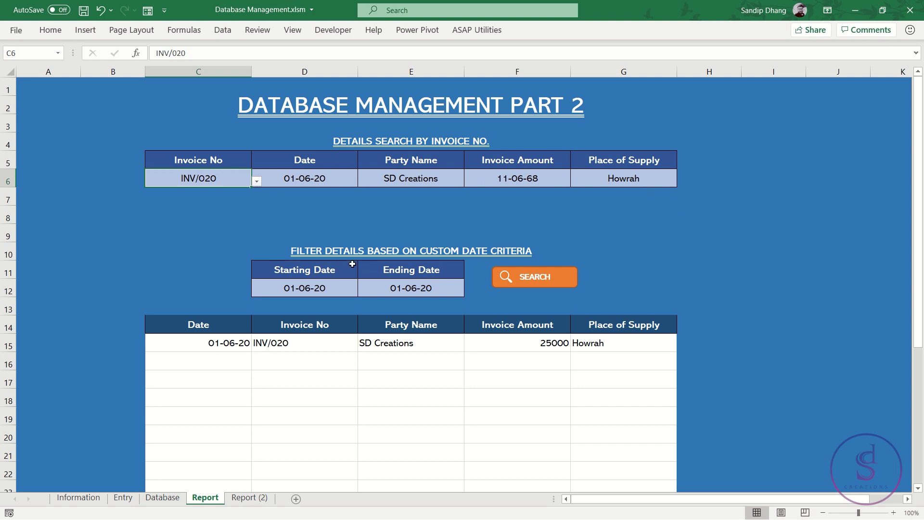
Step: Check the Starting and Ending Date cells, then show invoice INV/015 in C6
{"action": "left_click", "coordinate": [325, 287]}
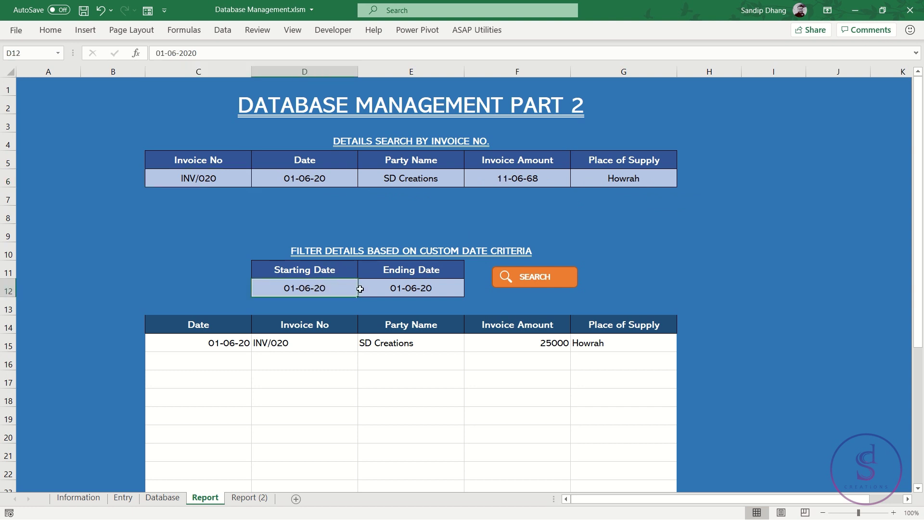
{"action": "left_click", "coordinate": [374, 289]}
{"action": "left_click", "coordinate": [333, 288]}
{"action": "left_click", "coordinate": [212, 177]}
{"action": "left_click", "coordinate": [257, 182]}
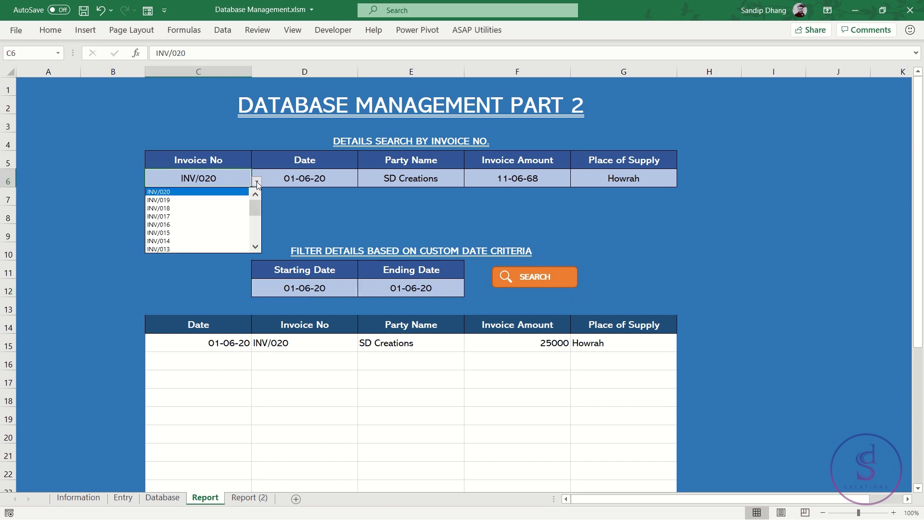
{"action": "left_click", "coordinate": [222, 223]}
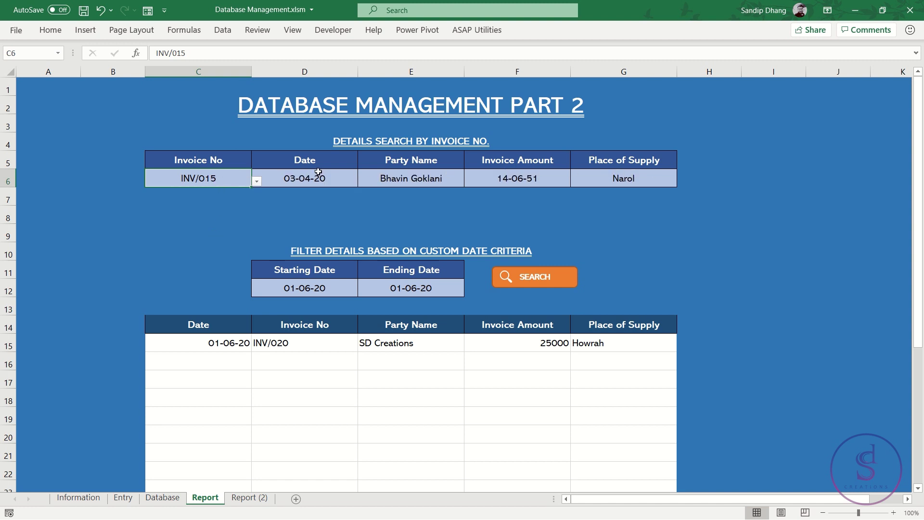
Step: Switch the invoice lookup to INV/001, then to INV/002
{"action": "left_click", "coordinate": [257, 181]}
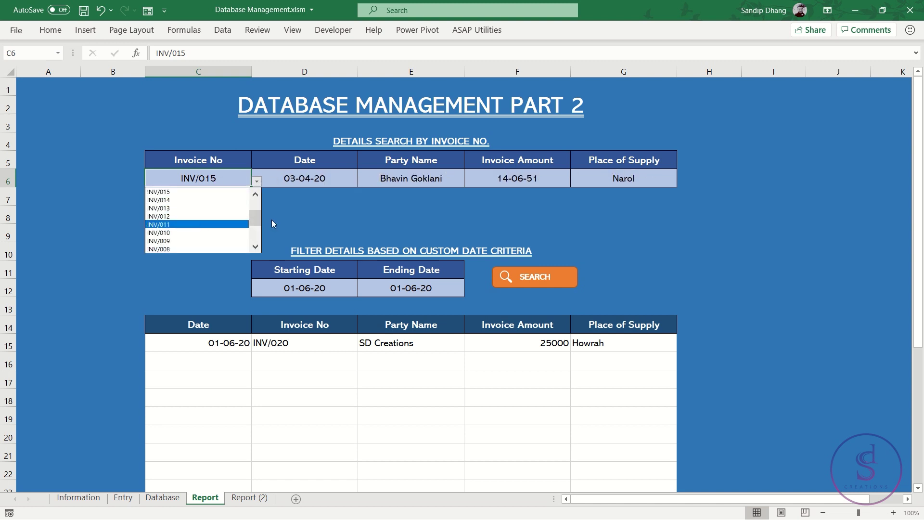
{"action": "left_click", "coordinate": [257, 241]}
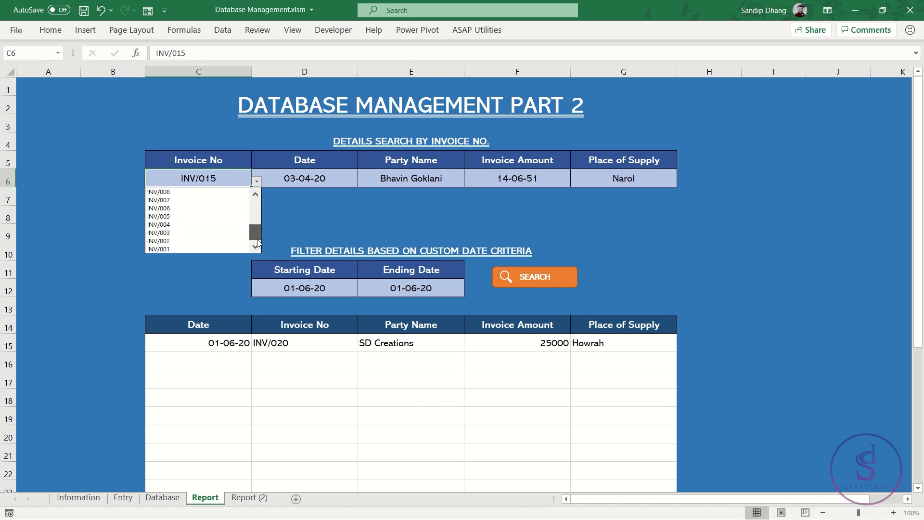
{"action": "left_click", "coordinate": [182, 249]}
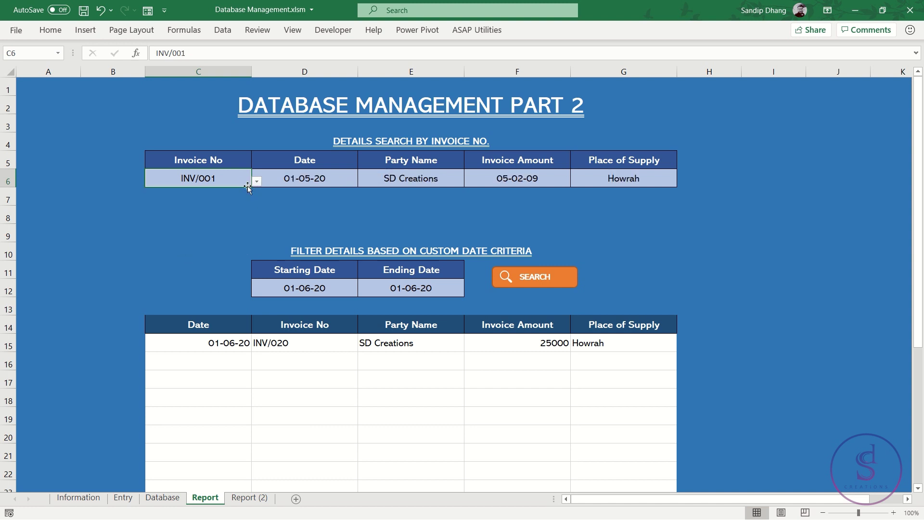
{"action": "left_click", "coordinate": [257, 181]}
{"action": "left_click", "coordinate": [198, 241]}
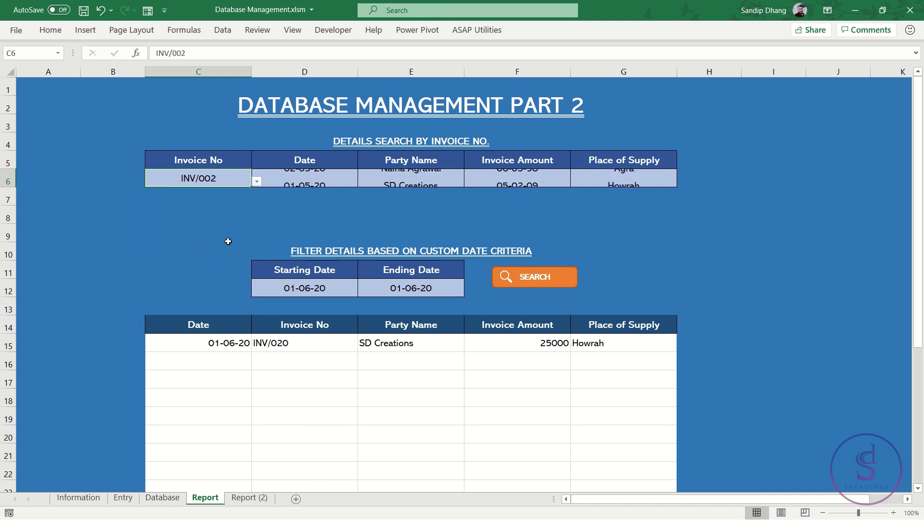
Step: Compare INV/002's Database record in row 20 with the Report lookup
{"action": "left_click", "coordinate": [162, 497]}
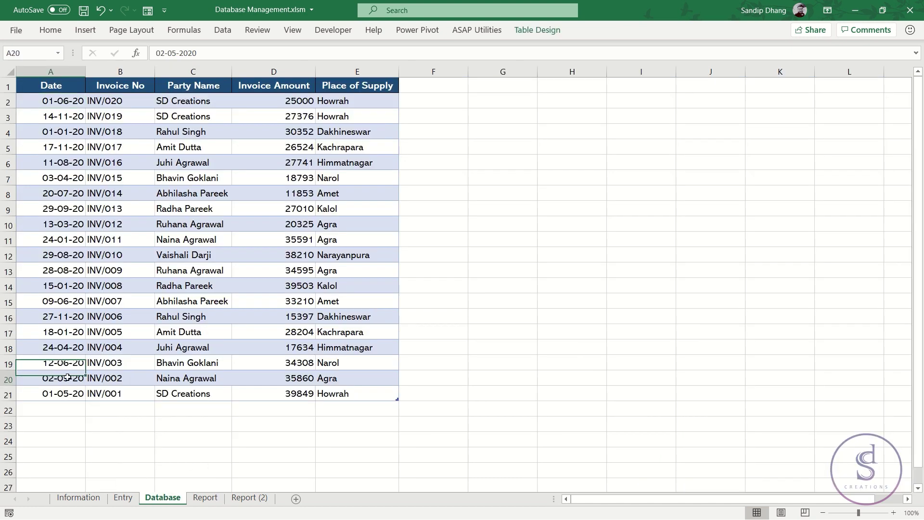
{"action": "left_click_drag", "start_coordinate": [50, 377], "coordinate": [359, 373]}
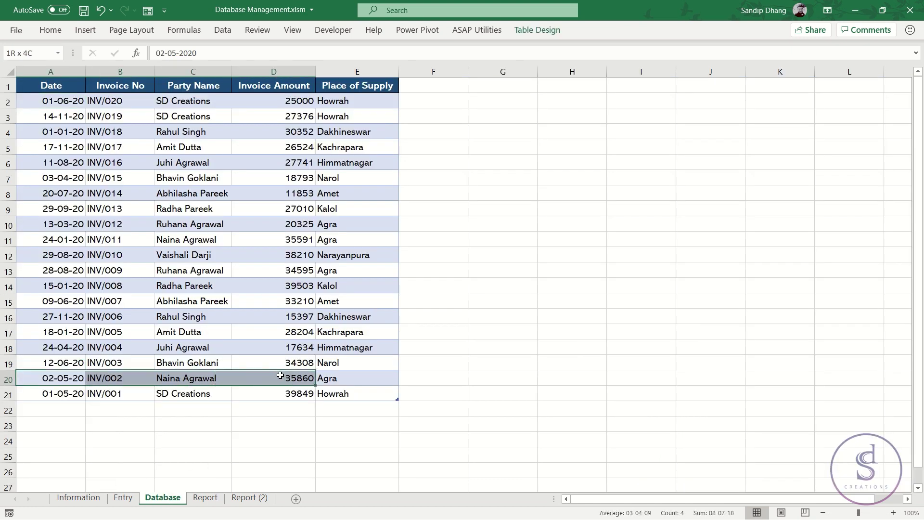
{"action": "left_click", "coordinate": [114, 378]}
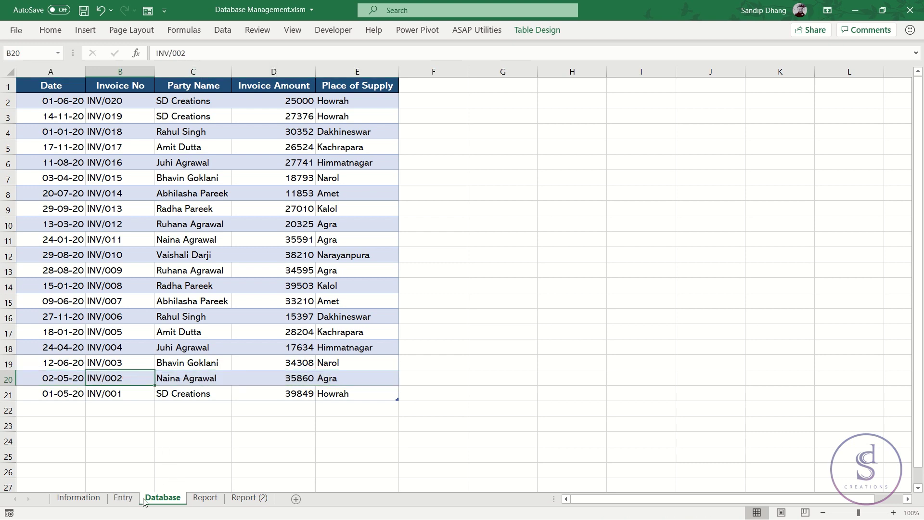
{"action": "left_click", "coordinate": [205, 498]}
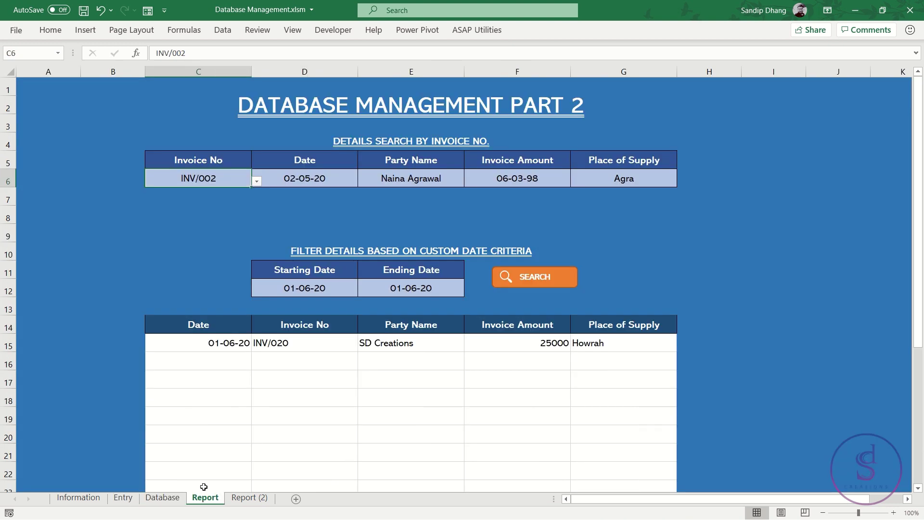
Step: Search for invoices dated 1-1-20 to 31-5-20 on the Report sheet
{"action": "left_click", "coordinate": [308, 285]}
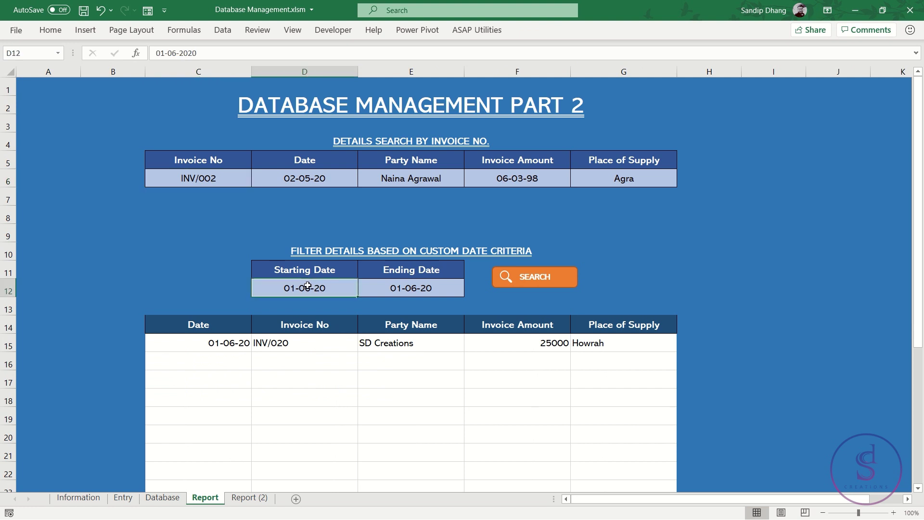
{"action": "type", "text": "1-1-20"}
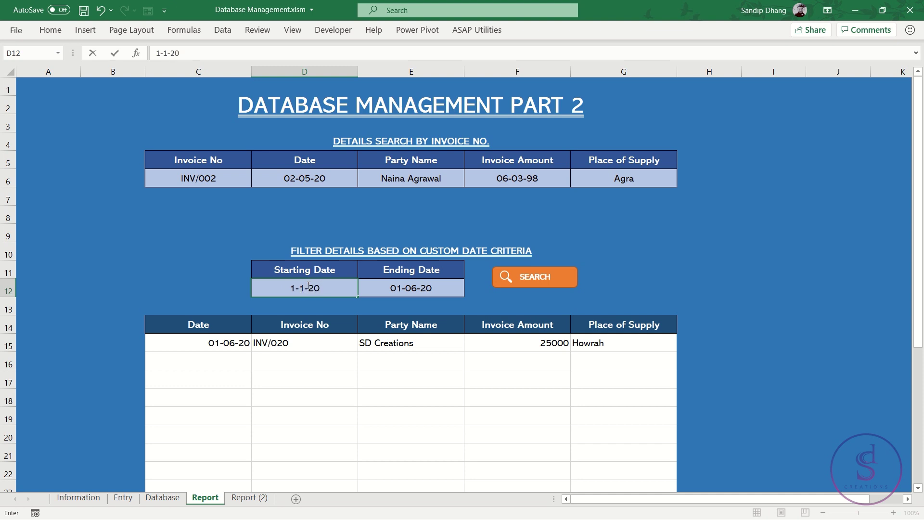
{"action": "key", "text": "Tab"}
{"action": "type", "text": "31-5-20"}
{"action": "left_click", "coordinate": [529, 278]}
Step: Check the filtered dates C15:C23 against the Database, then go to Report (2)
{"action": "scroll", "coordinate": [250, 336], "scroll_direction": "down", "scroll_amount": 1}
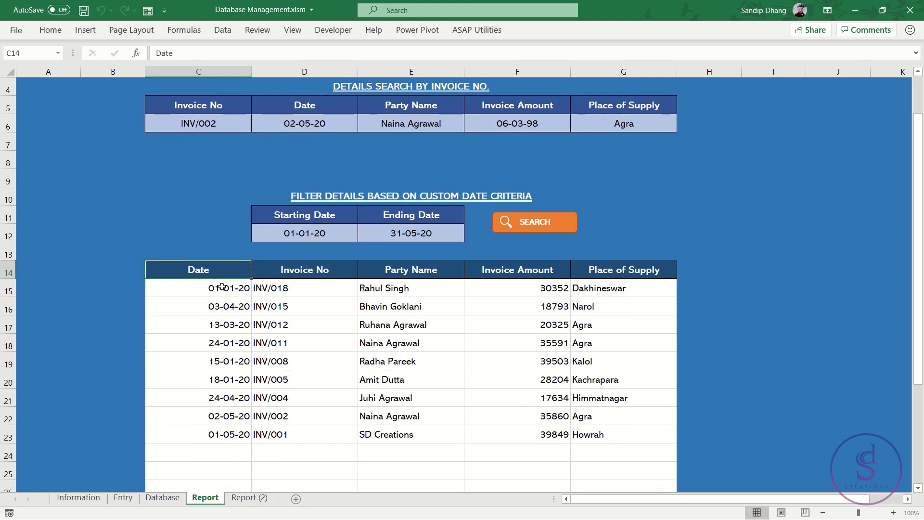
{"action": "left_click_drag", "start_coordinate": [224, 288], "coordinate": [217, 428]}
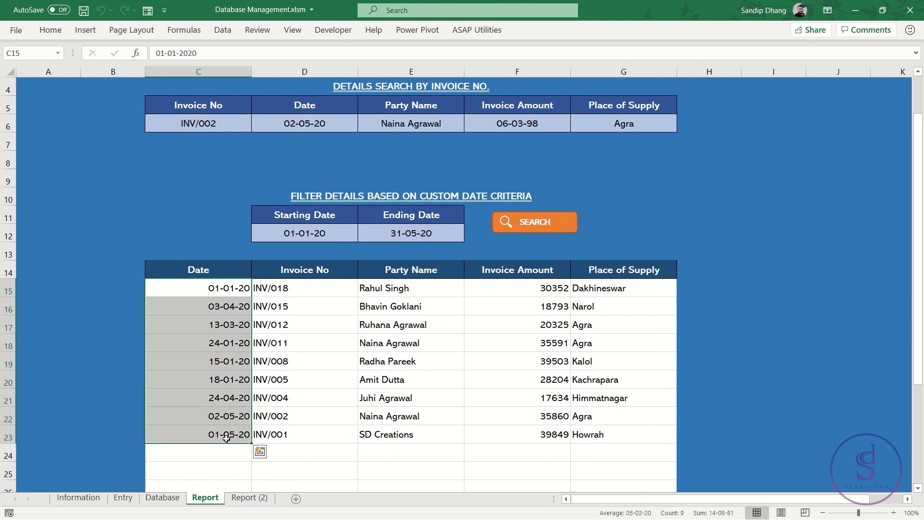
{"action": "left_click", "coordinate": [160, 501]}
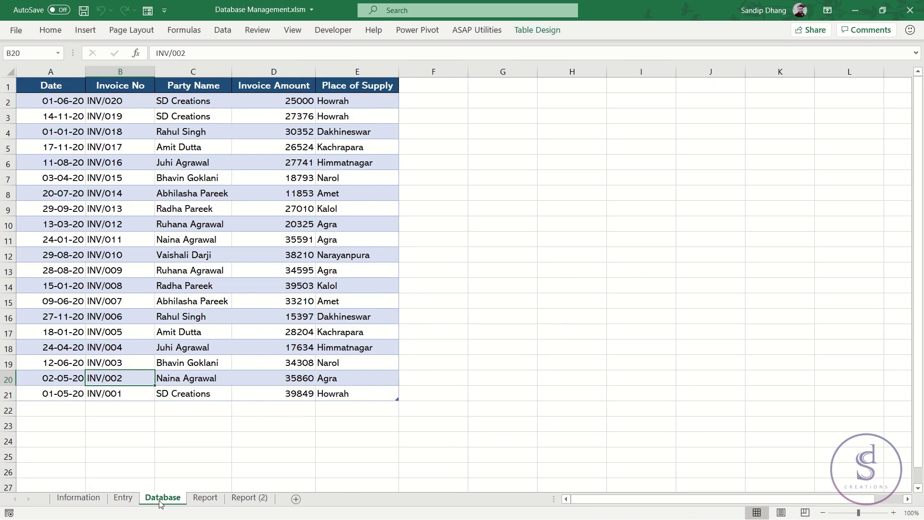
{"action": "left_click", "coordinate": [205, 499]}
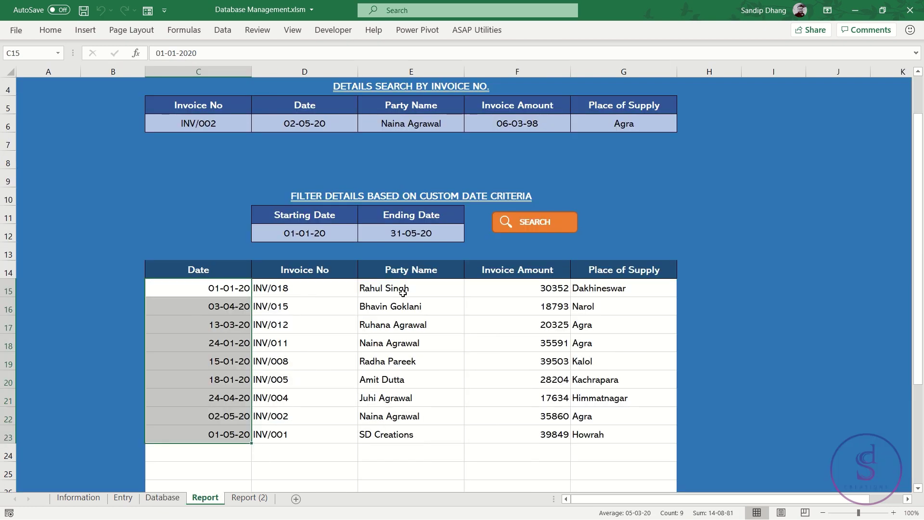
{"action": "scroll", "coordinate": [237, 320], "scroll_direction": "up", "scroll_amount": 1}
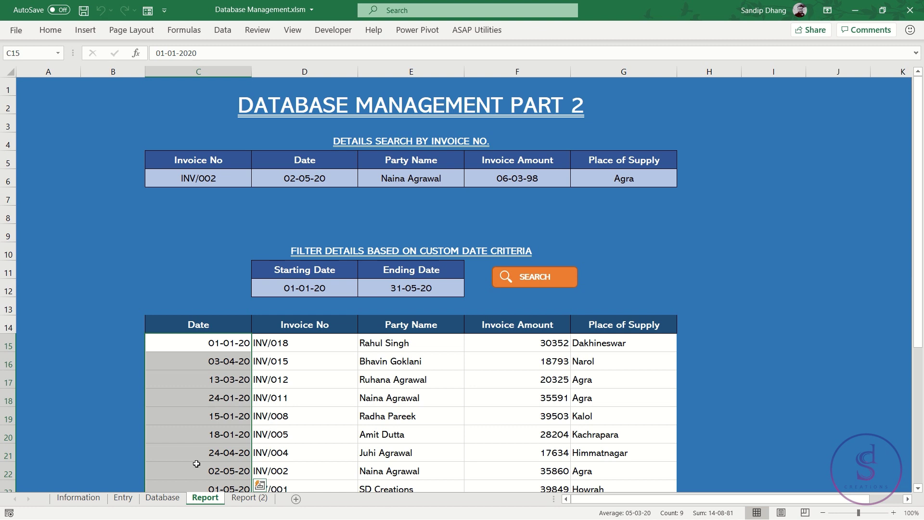
{"action": "key", "text": "Escape"}
{"action": "left_click", "coordinate": [248, 499]}
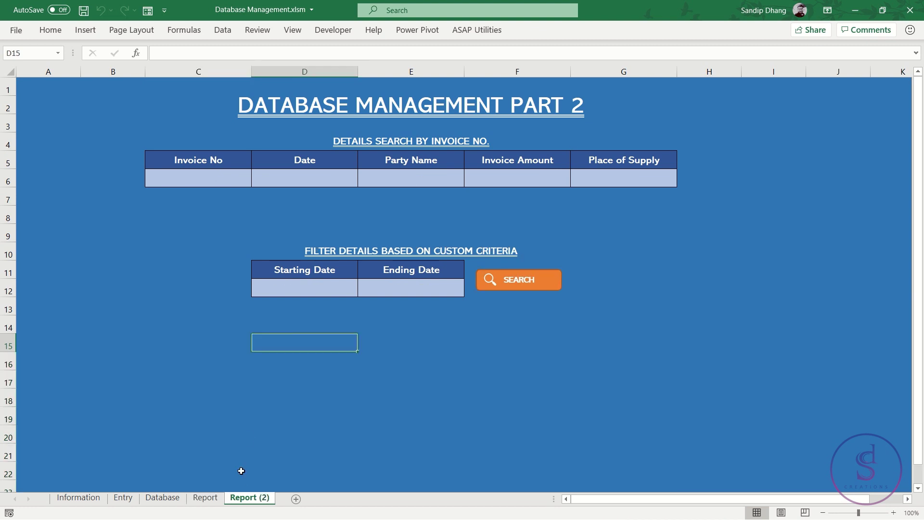
Step: Inspect cells C13, C6, G11 and the SEARCH shape on Report (2), then go to Database
{"action": "left_click", "coordinate": [248, 305]}
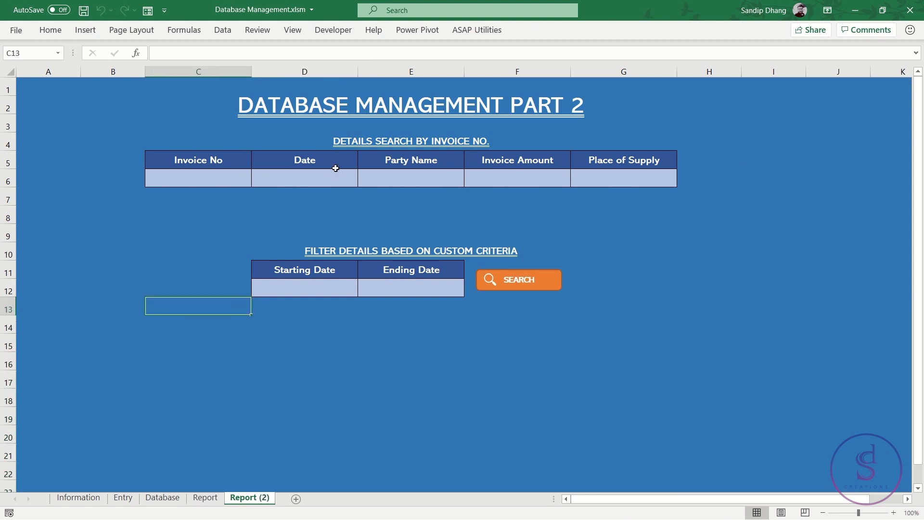
{"action": "left_click", "coordinate": [221, 174]}
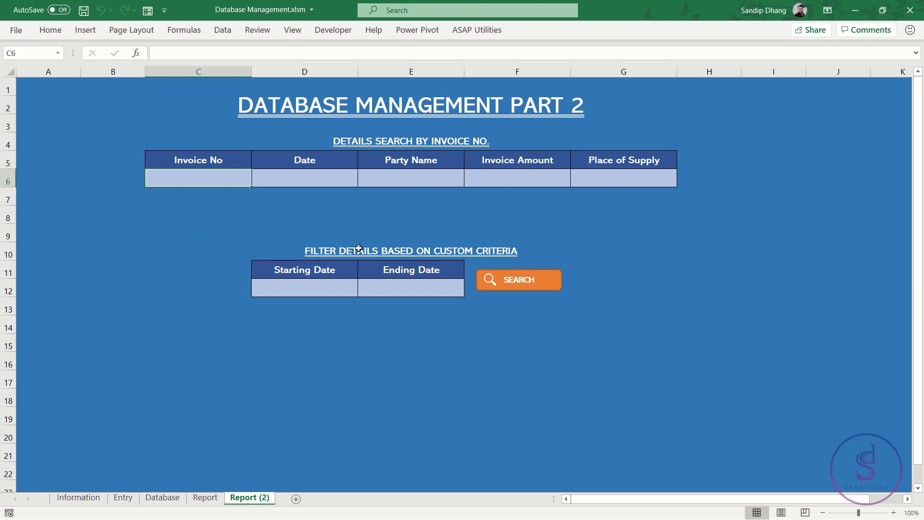
{"action": "left_click", "coordinate": [519, 279], "text": "ctrl"}
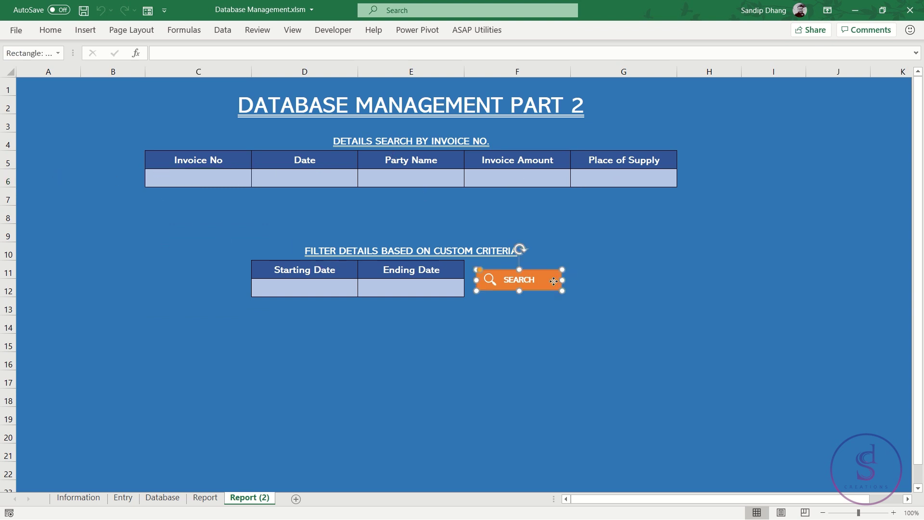
{"action": "left_click", "coordinate": [603, 268]}
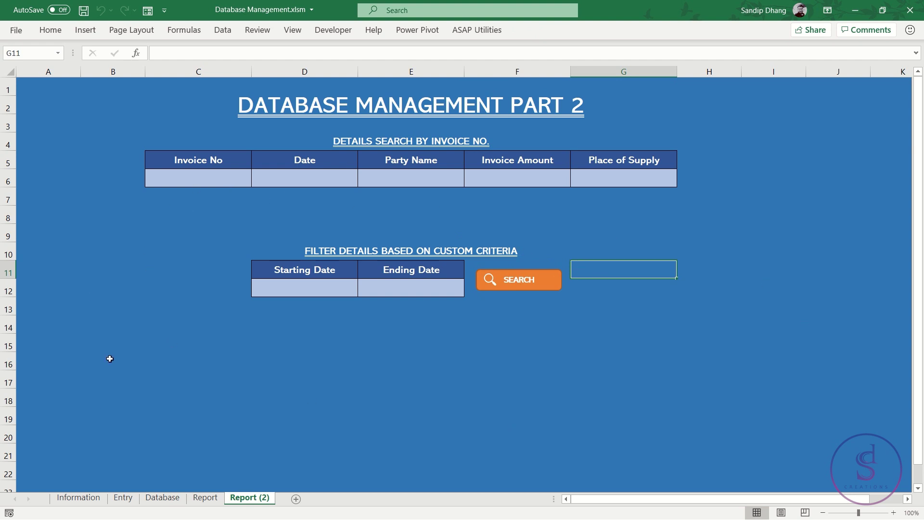
{"action": "left_click", "coordinate": [197, 180]}
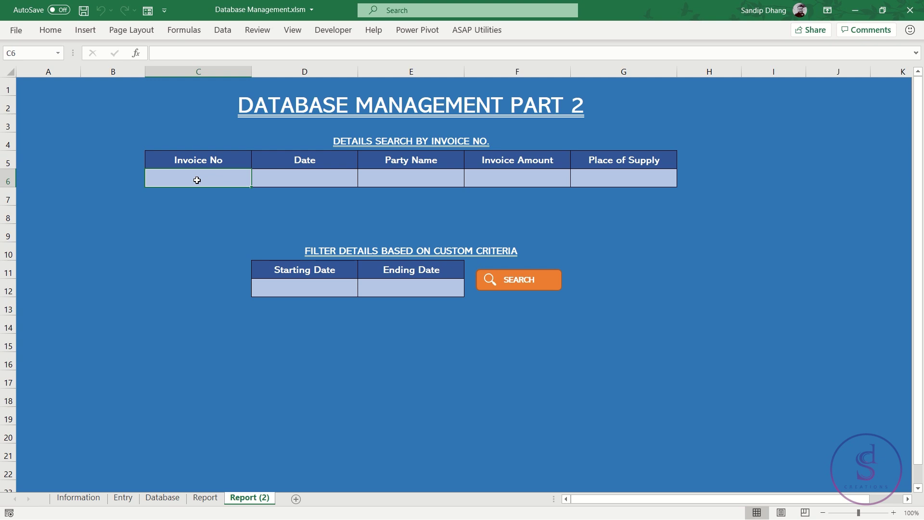
{"action": "left_click", "coordinate": [158, 498]}
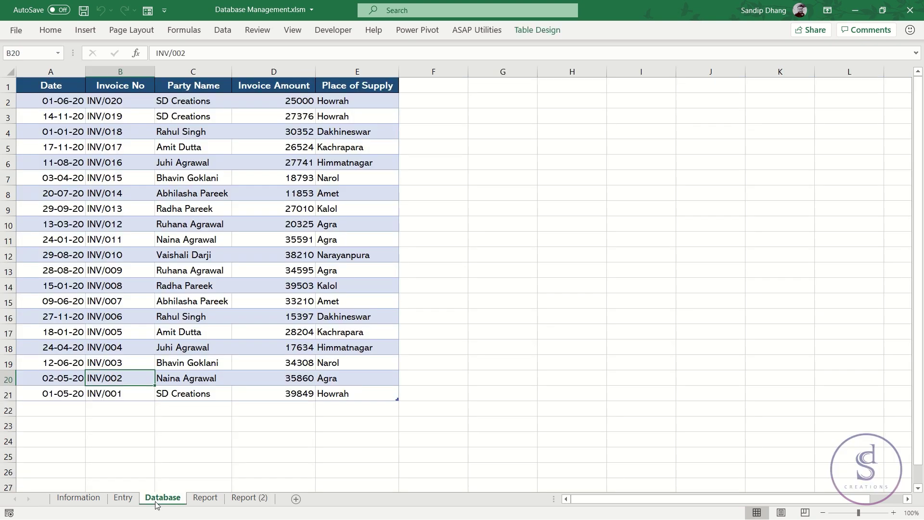
Step: Browse the Database and Entry sheets, ending on invoice INV/020 in Database
{"action": "left_click", "coordinate": [51, 86]}
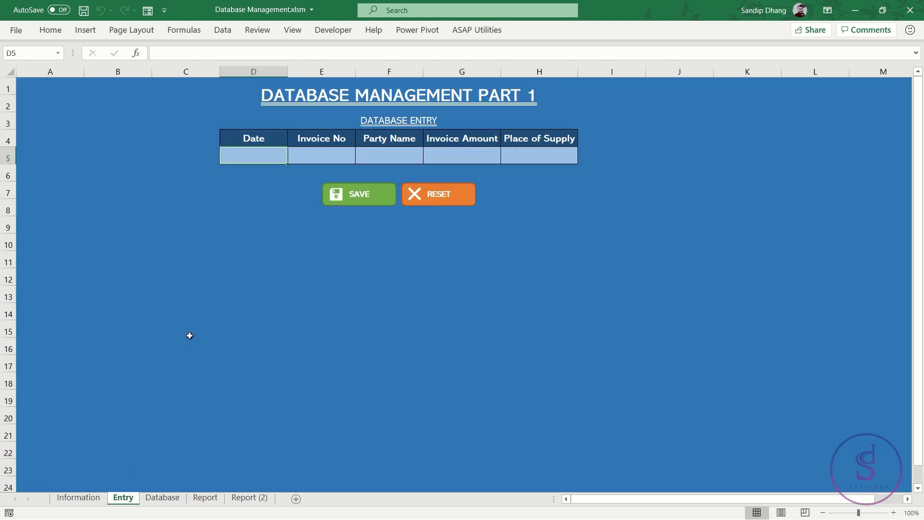
{"action": "left_click", "coordinate": [162, 498]}
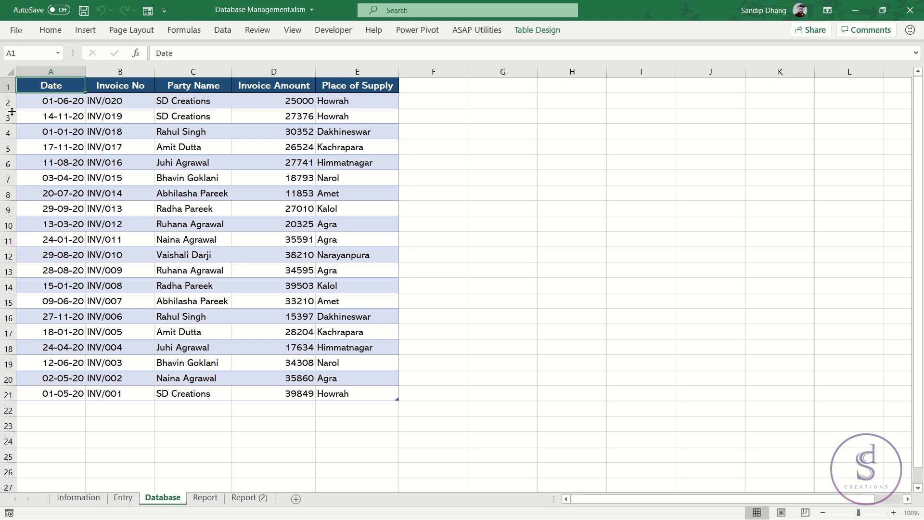
{"action": "left_click", "coordinate": [121, 499]}
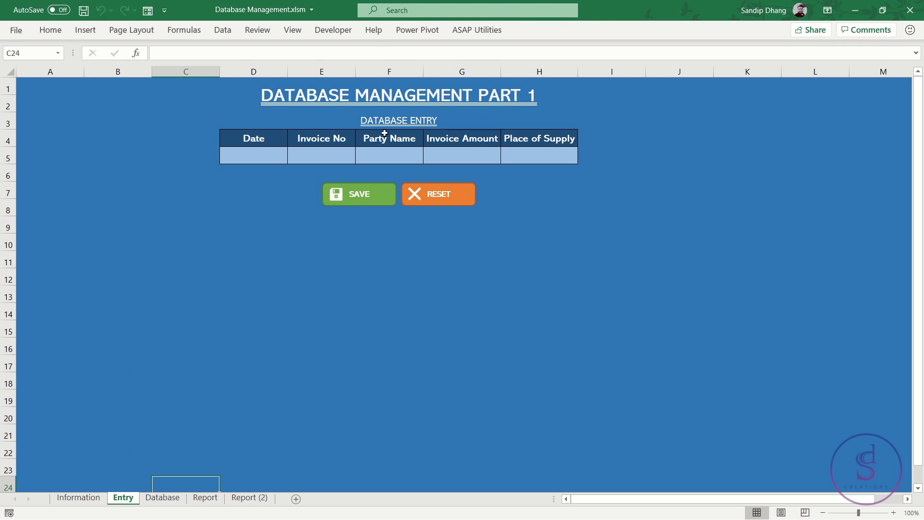
{"action": "left_click", "coordinate": [163, 497]}
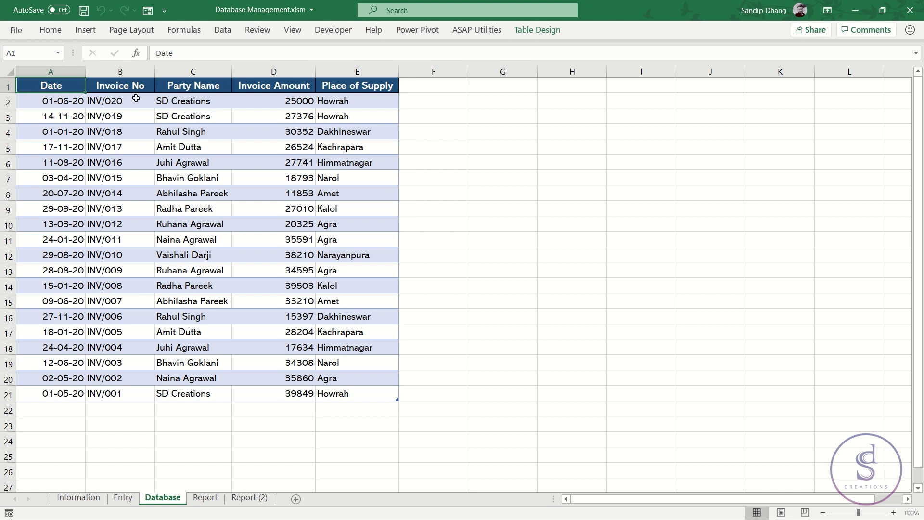
{"action": "left_click", "coordinate": [117, 101]}
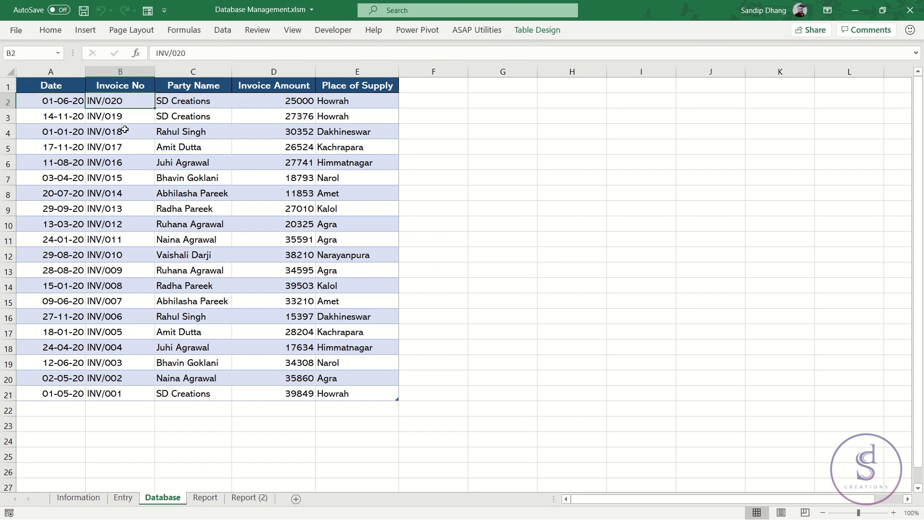
Step: Move the Report (2) tab ahead of Report and compare the two forms
{"action": "left_click", "coordinate": [249, 497]}
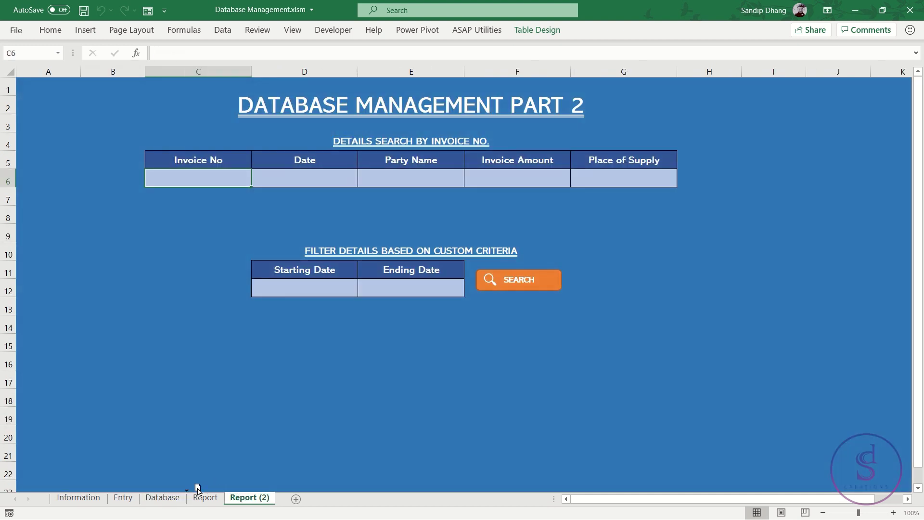
{"action": "left_click_drag", "start_coordinate": [196, 490], "coordinate": [192, 494]}
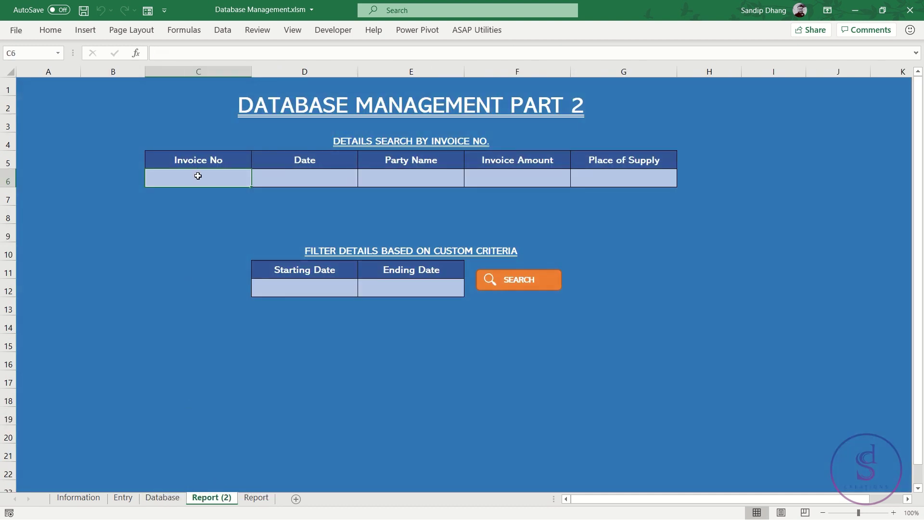
{"action": "left_click", "coordinate": [256, 497]}
{"action": "left_click", "coordinate": [234, 181]}
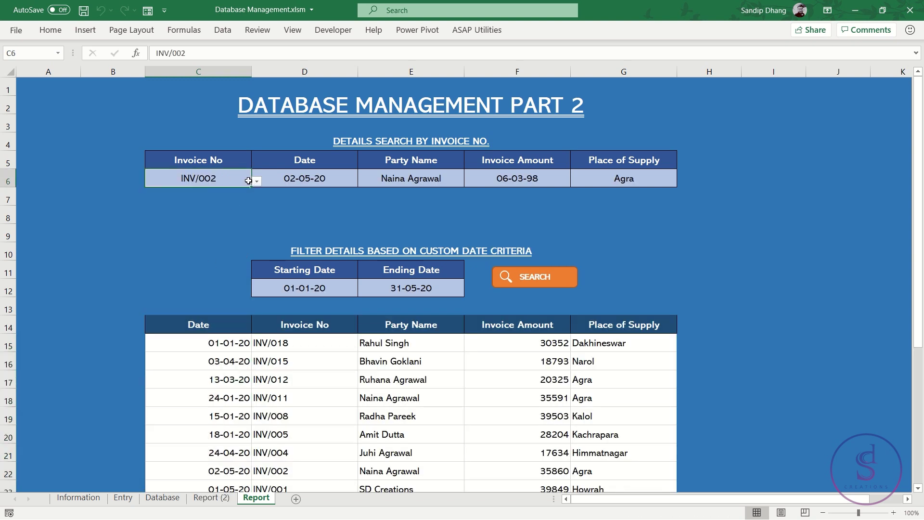
{"action": "left_click", "coordinate": [214, 497]}
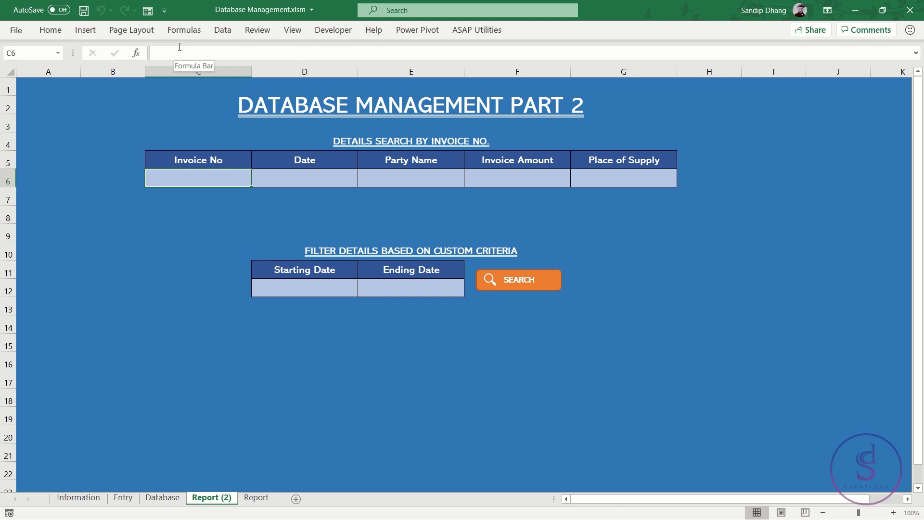
Step: Select Database invoice numbers B2:B21 and type invList in the Name Box
{"action": "left_click", "coordinate": [162, 497]}
{"action": "left_click_drag", "start_coordinate": [120, 102], "coordinate": [124, 392]}
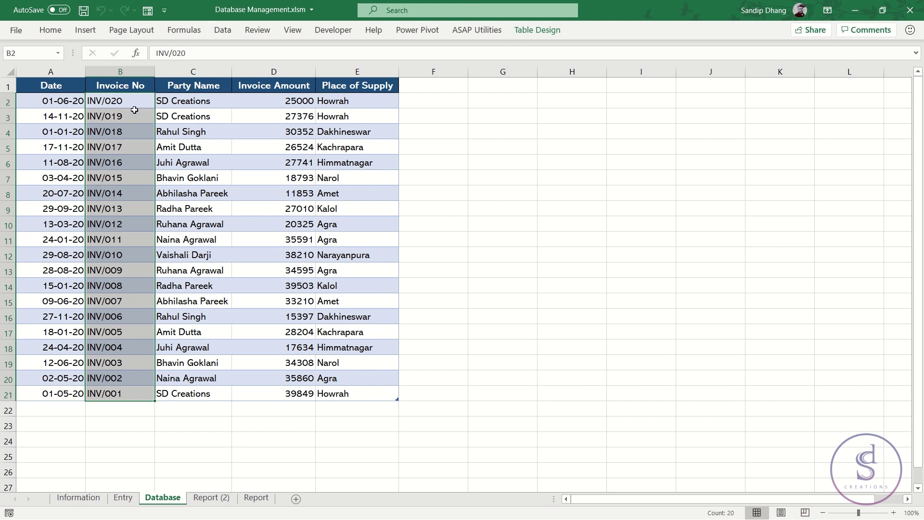
{"action": "left_click_drag", "start_coordinate": [135, 100], "coordinate": [144, 391]}
{"action": "left_click", "coordinate": [25, 49]}
{"action": "type", "text": "invLi"}
{"action": "type", "text": "st"}
Step: Create the invList name and review invList and invNo in Name Manager
{"action": "key", "text": "Return"}
{"action": "left_click", "coordinate": [259, 499]}
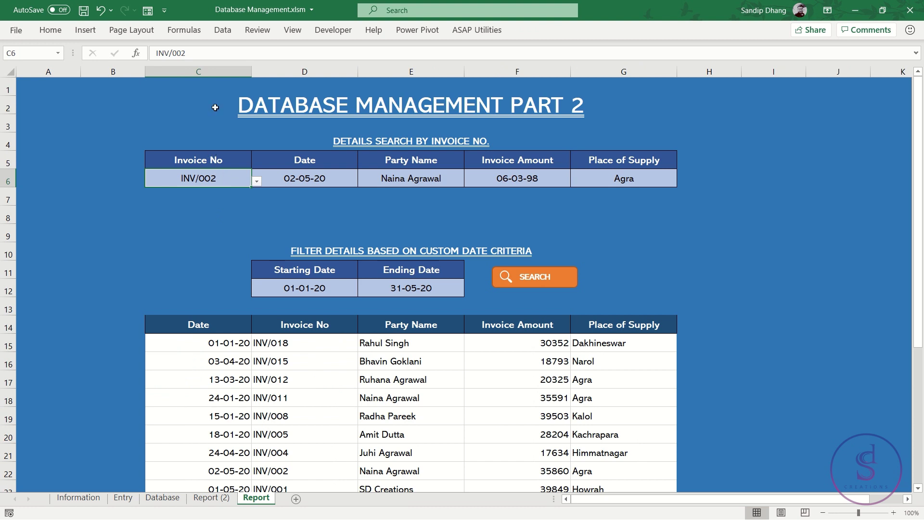
{"action": "left_click", "coordinate": [186, 31]}
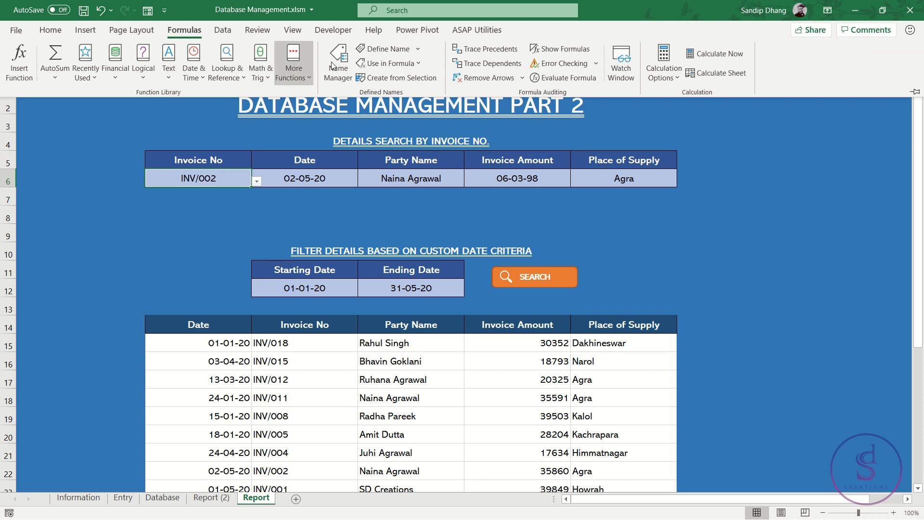
{"action": "left_click", "coordinate": [345, 62]}
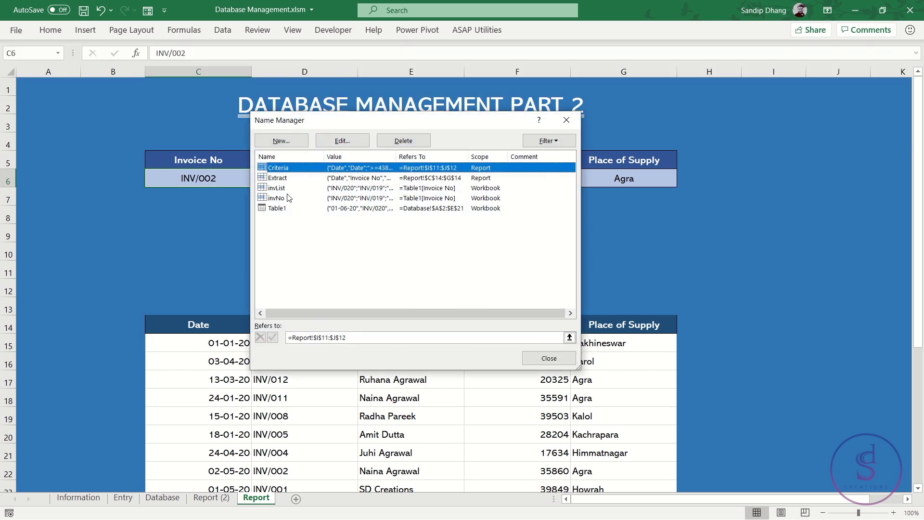
{"action": "left_click", "coordinate": [291, 198]}
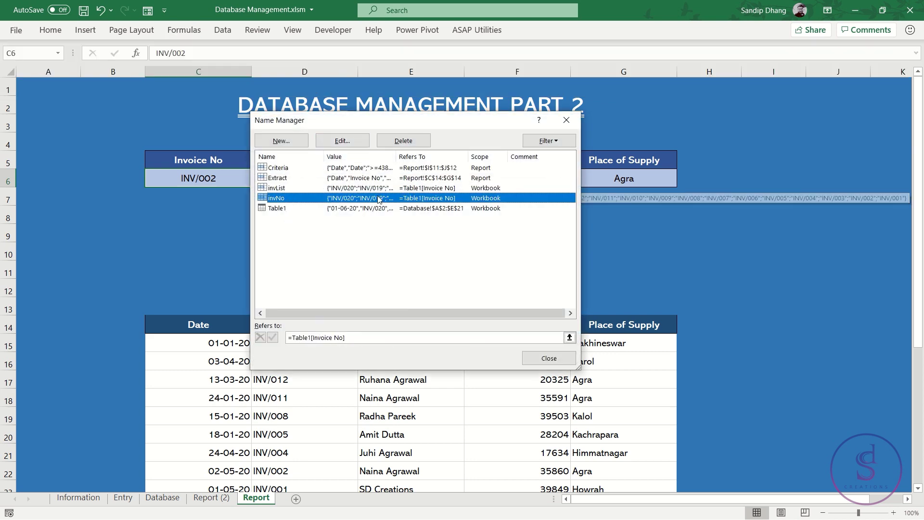
{"action": "left_click", "coordinate": [284, 187]}
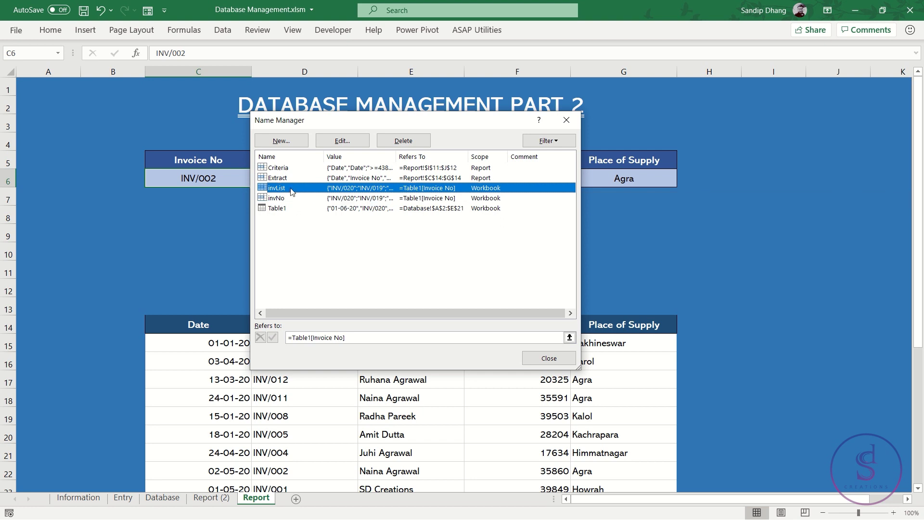
{"action": "left_click", "coordinate": [567, 120]}
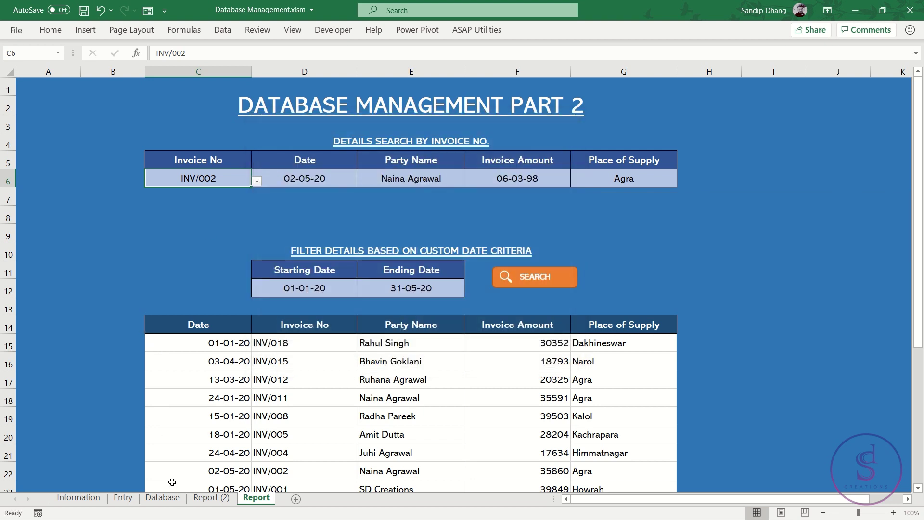
{"action": "left_click", "coordinate": [223, 498]}
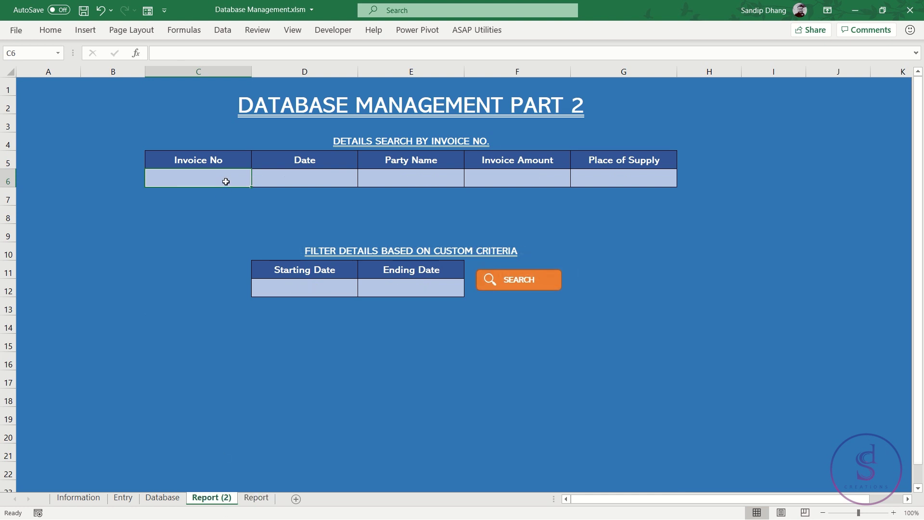
Step: Set C6's data validation to a List whose source is the invList name
{"action": "key", "text": "alt+a"}
{"action": "key", "text": "v"}
{"action": "key", "text": "v"}
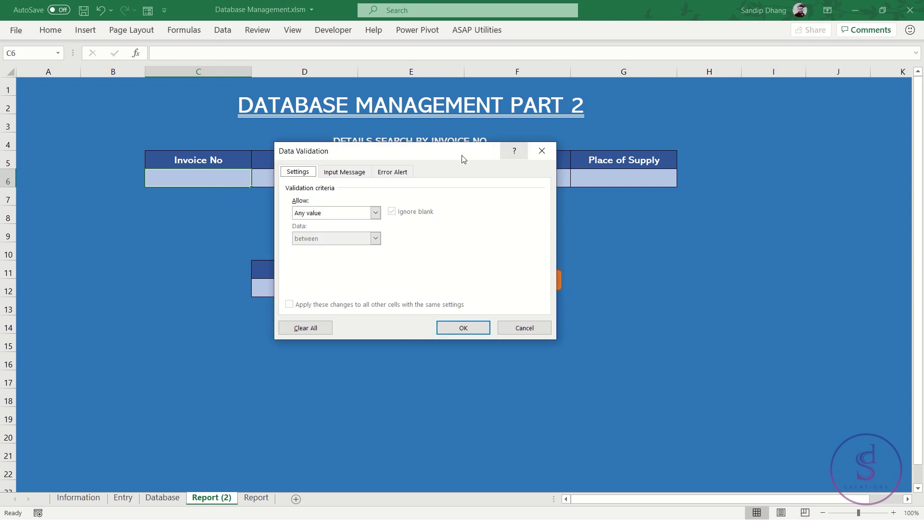
{"action": "left_click", "coordinate": [542, 151]}
{"action": "left_click", "coordinate": [224, 31]}
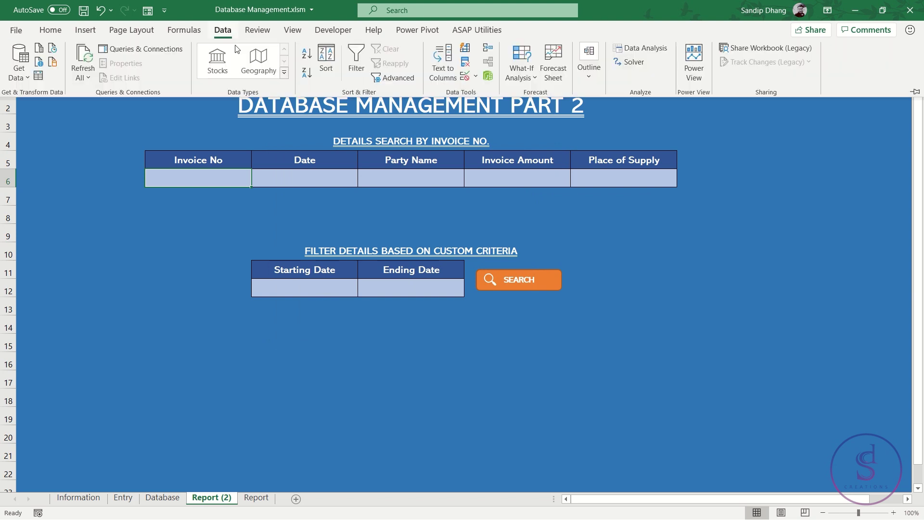
{"action": "left_click", "coordinate": [464, 76]}
{"action": "left_click", "coordinate": [314, 213]}
{"action": "left_click", "coordinate": [314, 249]}
{"action": "left_click", "coordinate": [322, 263]}
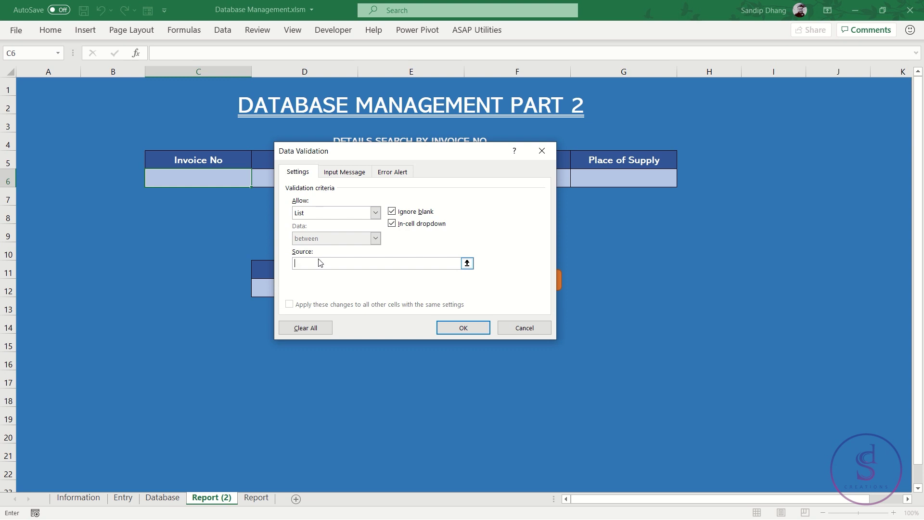
{"action": "key", "text": "F3"}
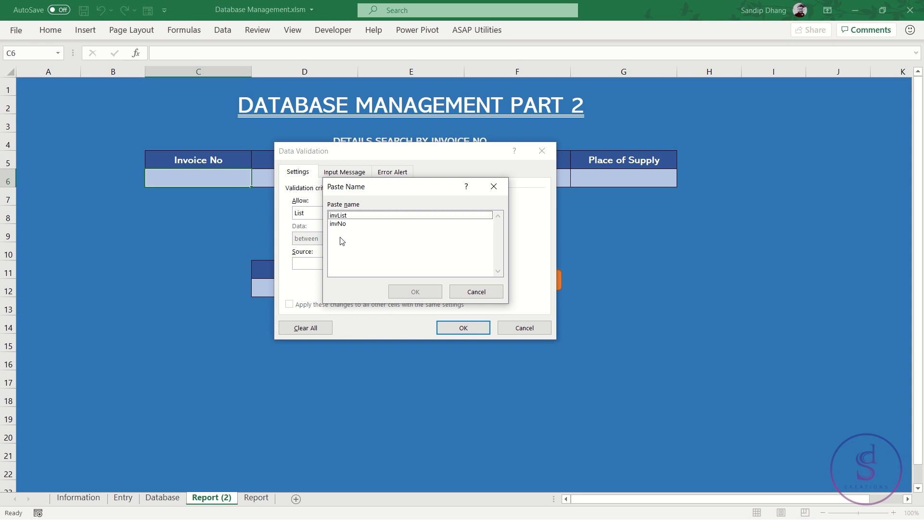
{"action": "left_click", "coordinate": [353, 218]}
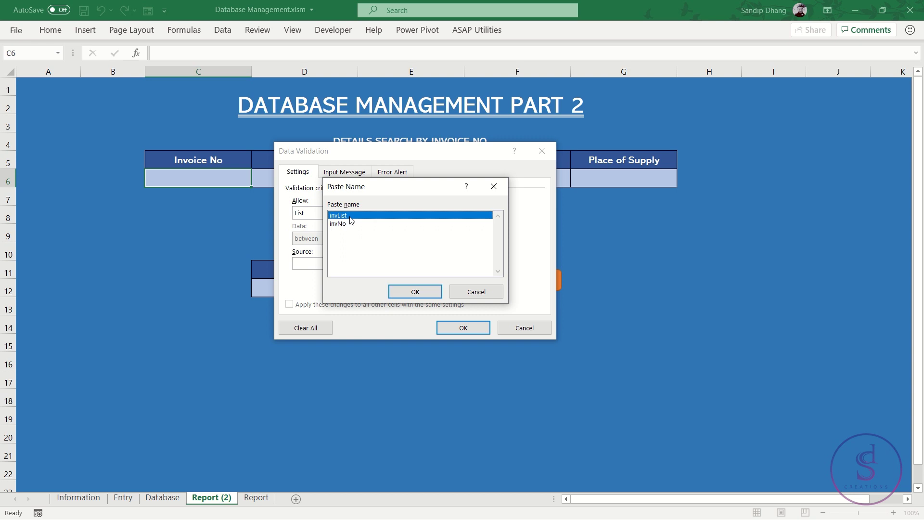
{"action": "left_click", "coordinate": [415, 291]}
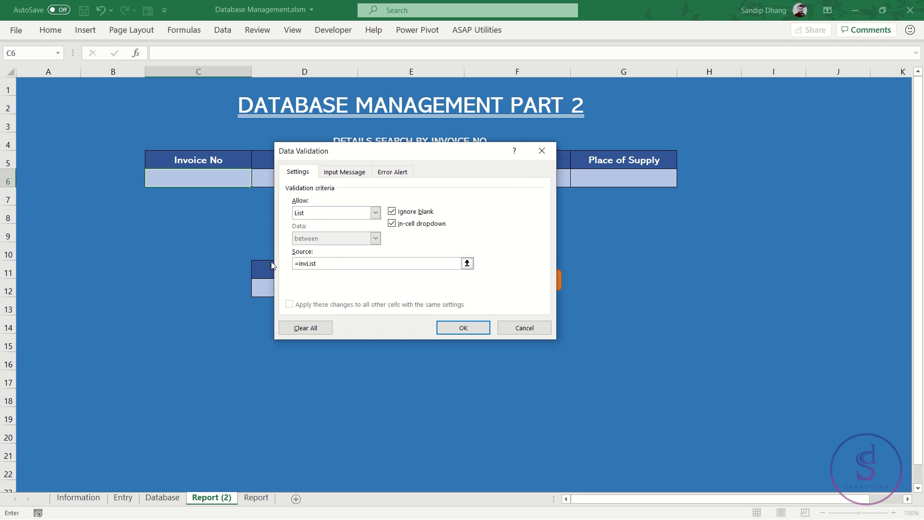
{"action": "left_click", "coordinate": [462, 328]}
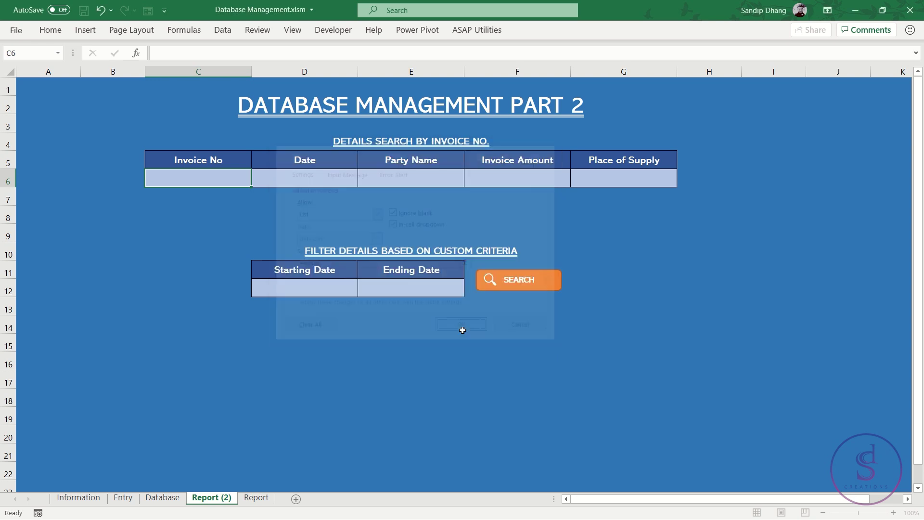
Step: Test C6's new invoice dropdown without picking a value
{"action": "left_click", "coordinate": [257, 181]}
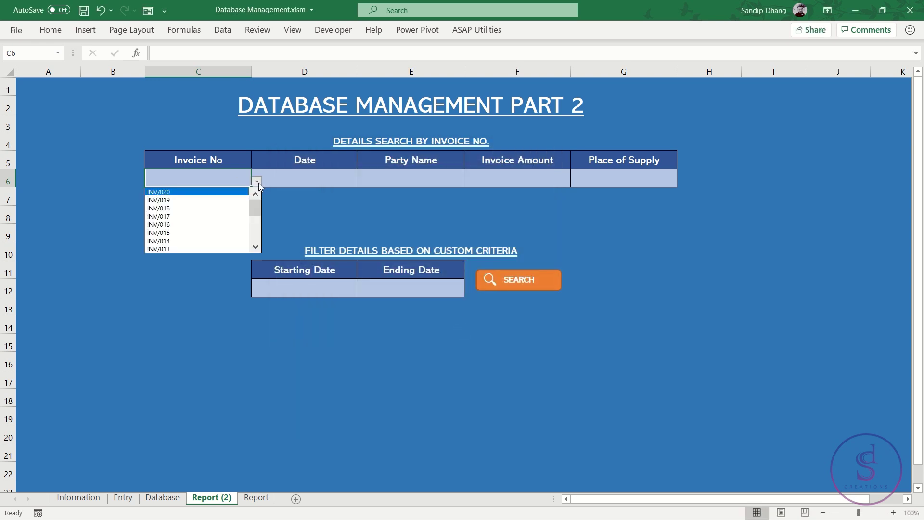
{"action": "mouse_move", "coordinate": [258, 202]}
{"action": "left_mouse_down"}
{"action": "mouse_move", "coordinate": [258, 261]}
{"action": "mouse_move", "coordinate": [259, 199]}
{"action": "left_mouse_up"}
{"action": "left_click", "coordinate": [211, 172]}
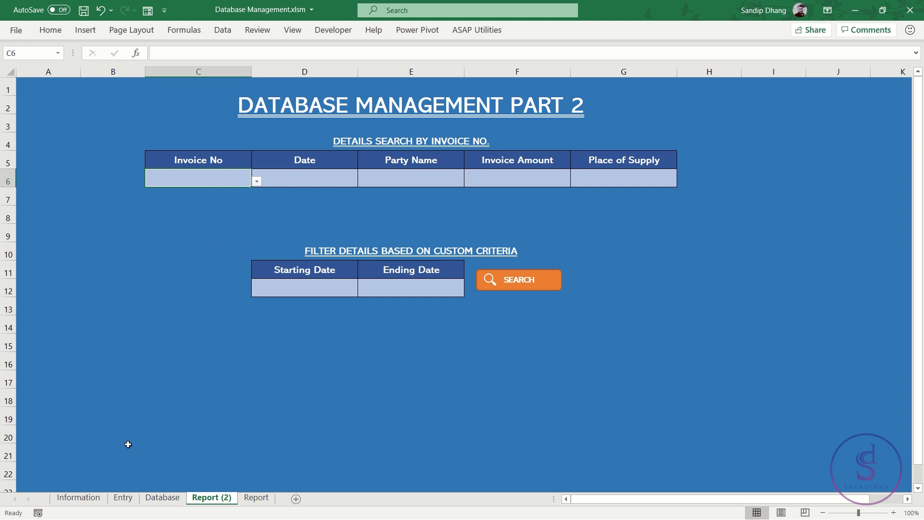
{"action": "left_click", "coordinate": [129, 501]}
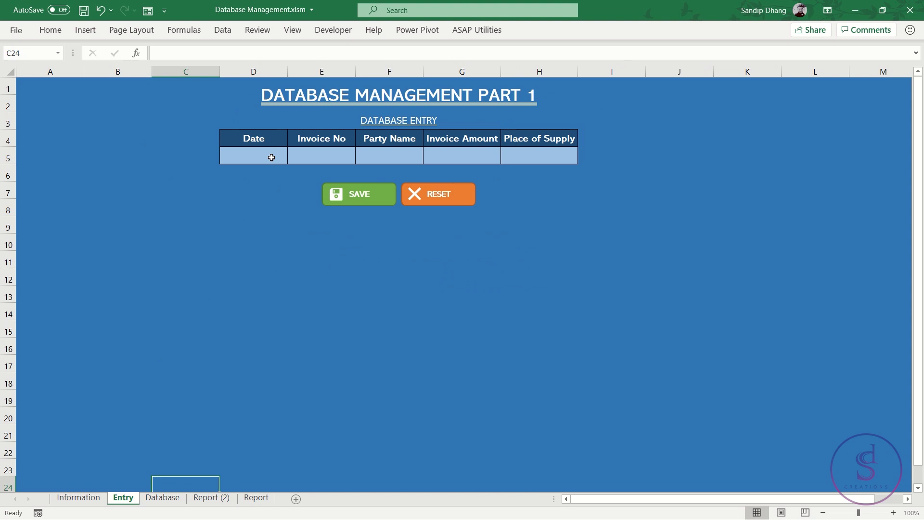
Step: Enter date 1-09-20 and invoice number INV/021 on the Entry form
{"action": "left_click", "coordinate": [272, 158]}
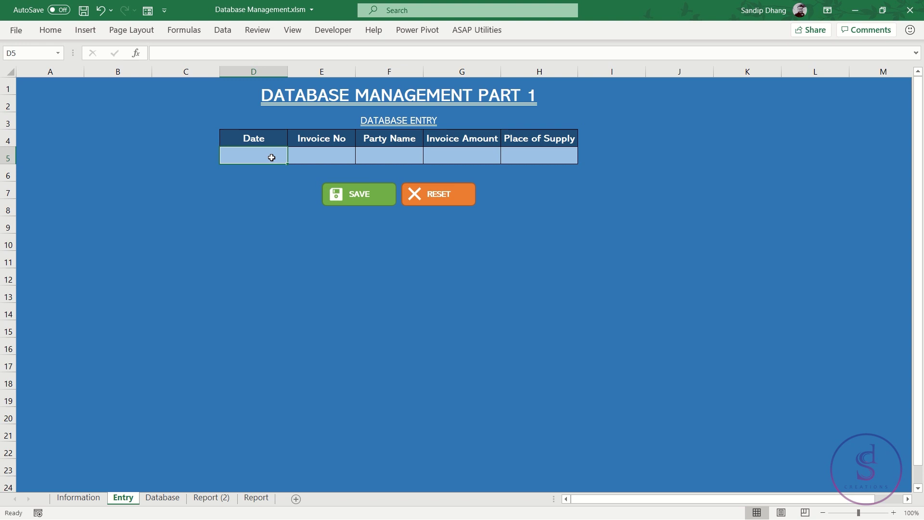
{"action": "type", "text": "1-09-20"}
{"action": "key", "text": "Tab"}
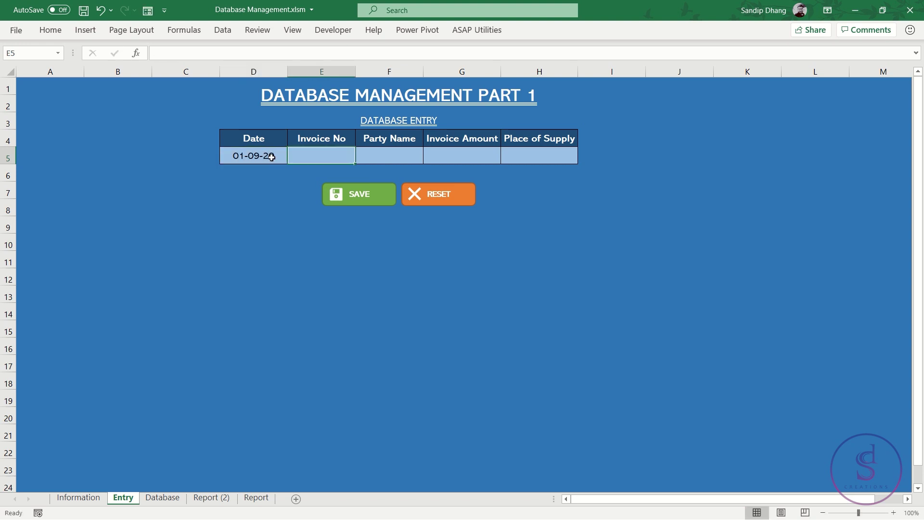
{"action": "type", "text": "INV/021"}
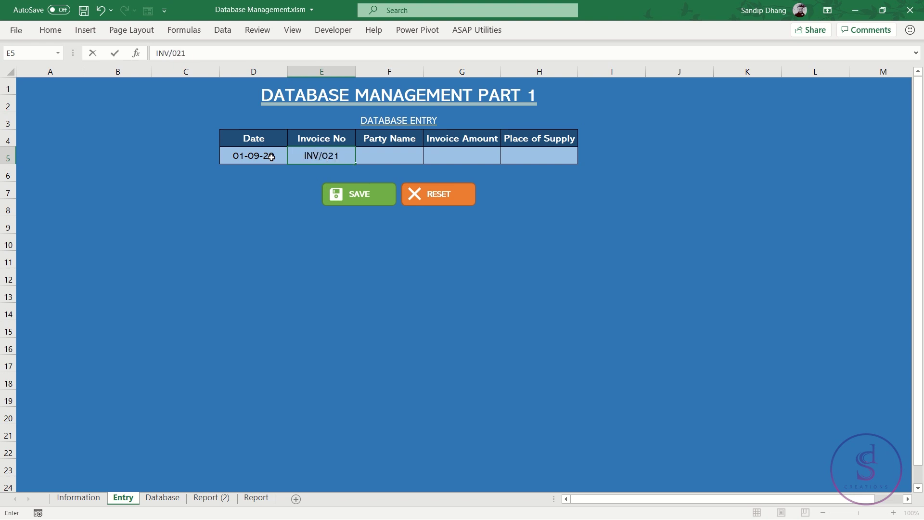
{"action": "left_click", "coordinate": [373, 155]}
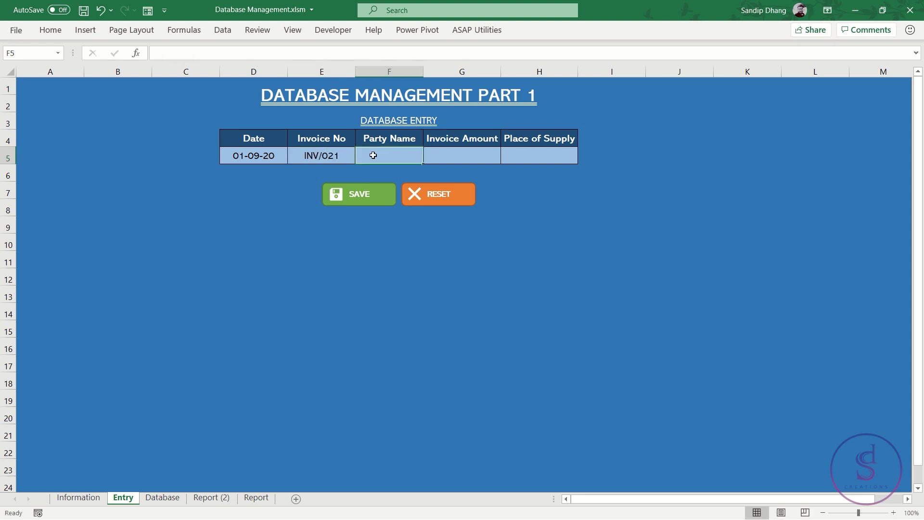
Step: Fill in the party's name, amount 45,000 and place Agra, then save the record
{"action": "type", "text": "Naina "}
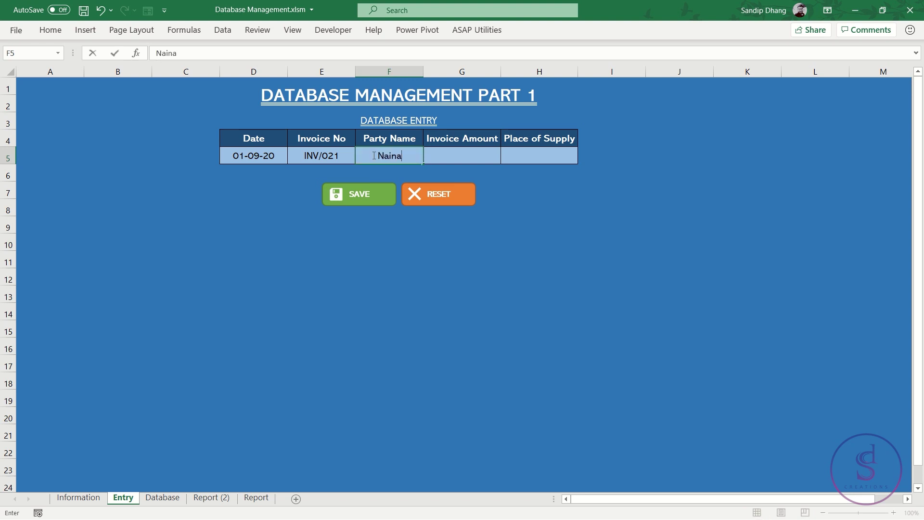
{"action": "type", "text": "Agrawal"}
{"action": "key", "text": "Tab"}
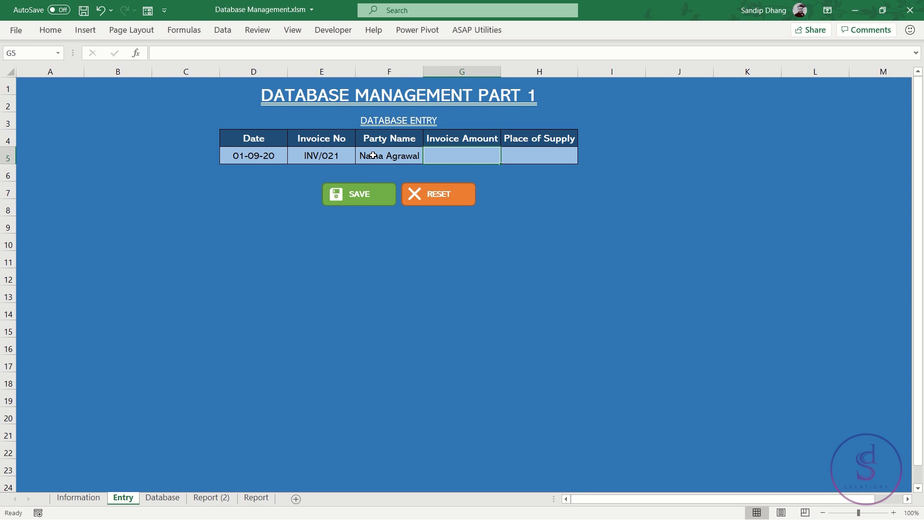
{"action": "type", "text": "45,000"}
{"action": "key", "text": "Tab"}
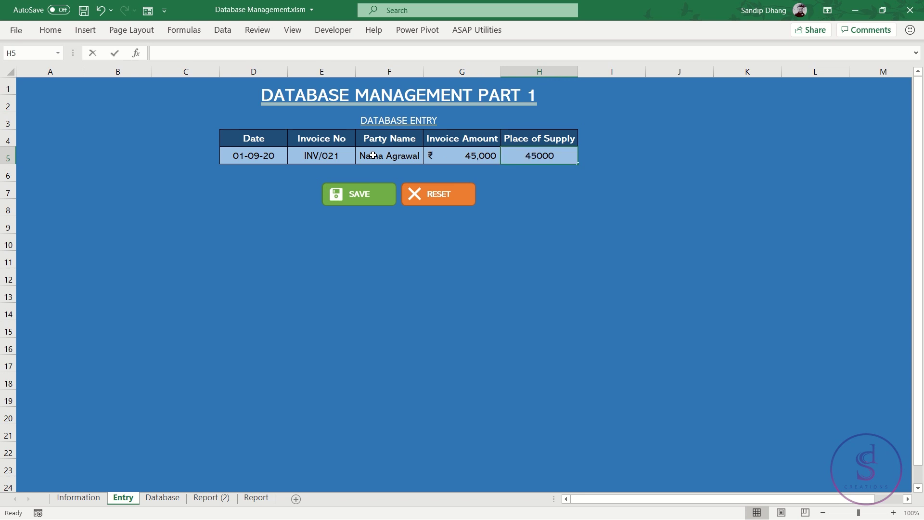
{"action": "type", "text": "Agra"}
{"action": "left_click", "coordinate": [373, 192]}
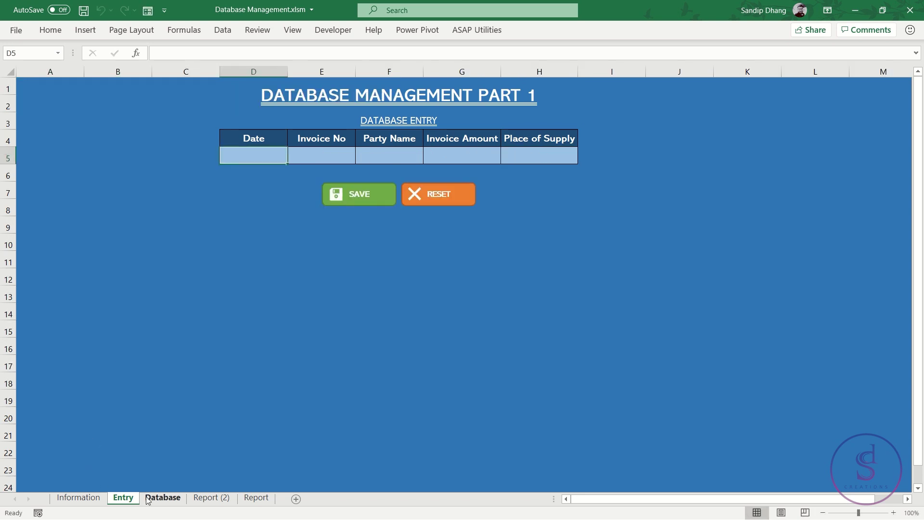
{"action": "left_click", "coordinate": [162, 498]}
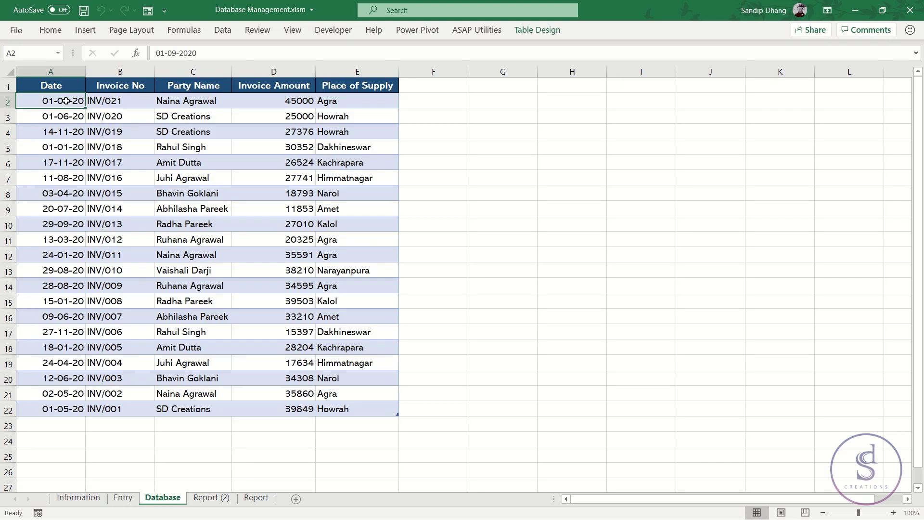
Step: Confirm INV/021 is in Database row 2, then select INV/021 in Report (2)'s C6
{"action": "left_click_drag", "start_coordinate": [67, 100], "coordinate": [358, 104]}
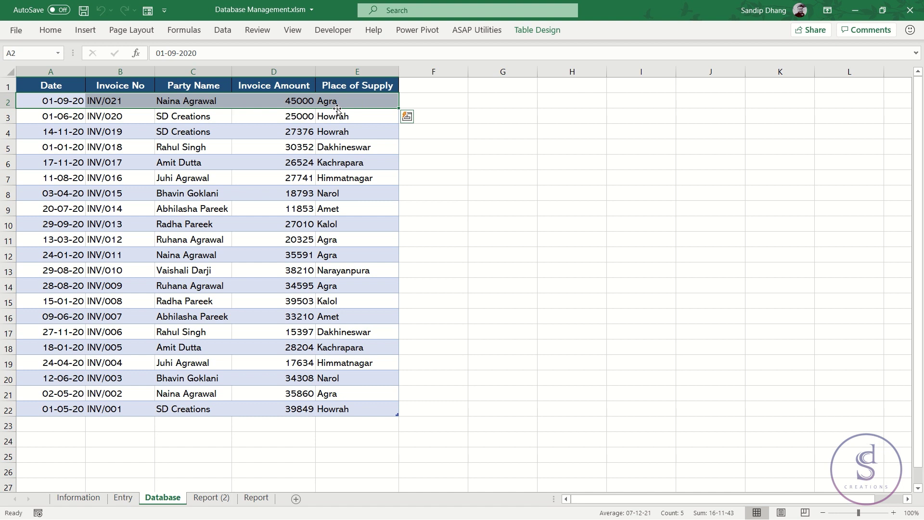
{"action": "left_click", "coordinate": [44, 96]}
{"action": "left_click", "coordinate": [113, 101]}
{"action": "left_click", "coordinate": [82, 101]}
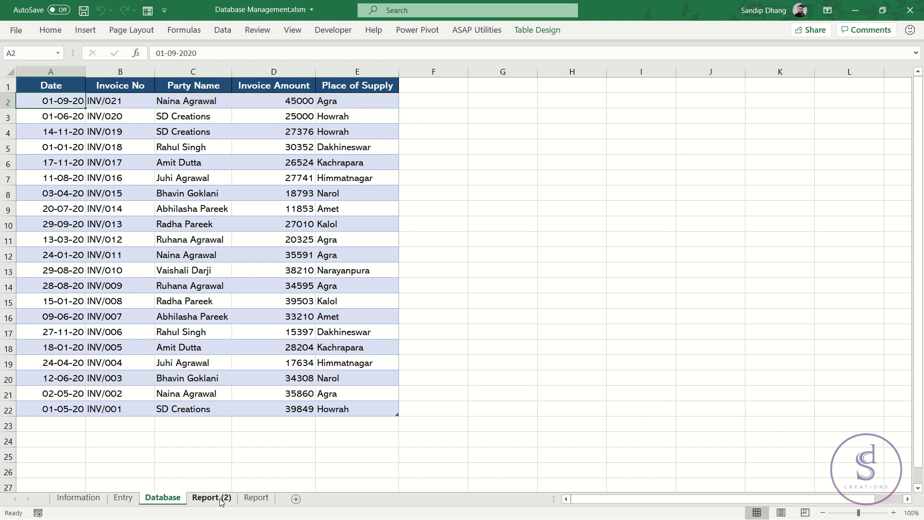
{"action": "left_click", "coordinate": [220, 499]}
{"action": "left_click", "coordinate": [257, 181]}
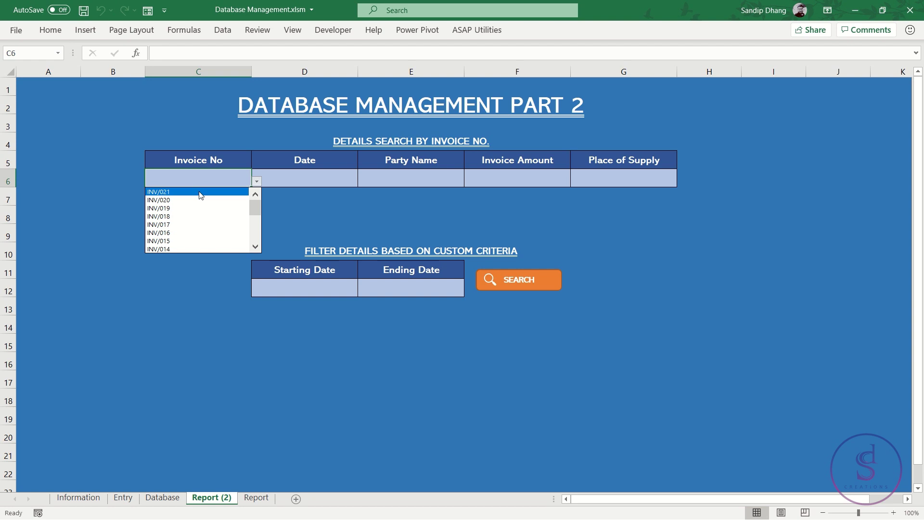
{"action": "left_click", "coordinate": [198, 193]}
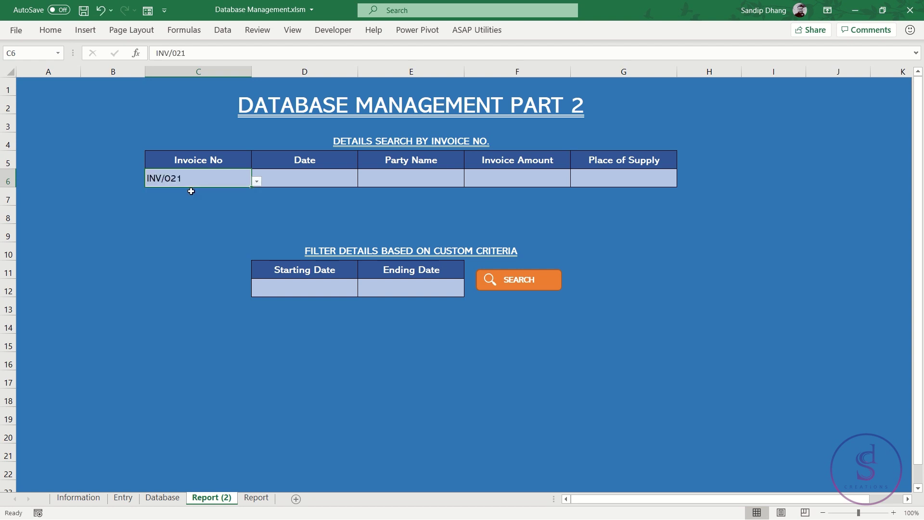
Step: Centre-align the search row C6:G6 with Alt+H, A, C
{"action": "left_click_drag", "start_coordinate": [230, 179], "coordinate": [648, 179]}
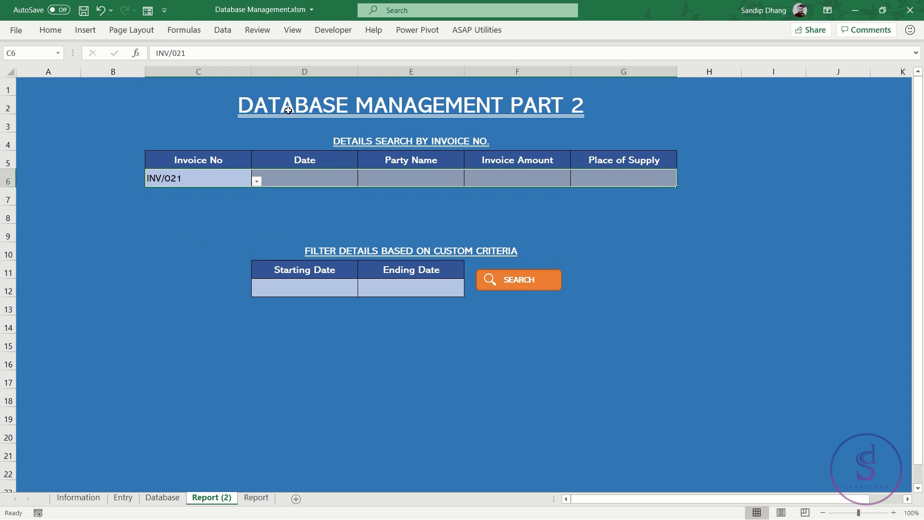
{"action": "key", "text": "alt+h"}
{"action": "key", "text": "a"}
{"action": "key", "text": "c"}
{"action": "left_click", "coordinate": [294, 180]}
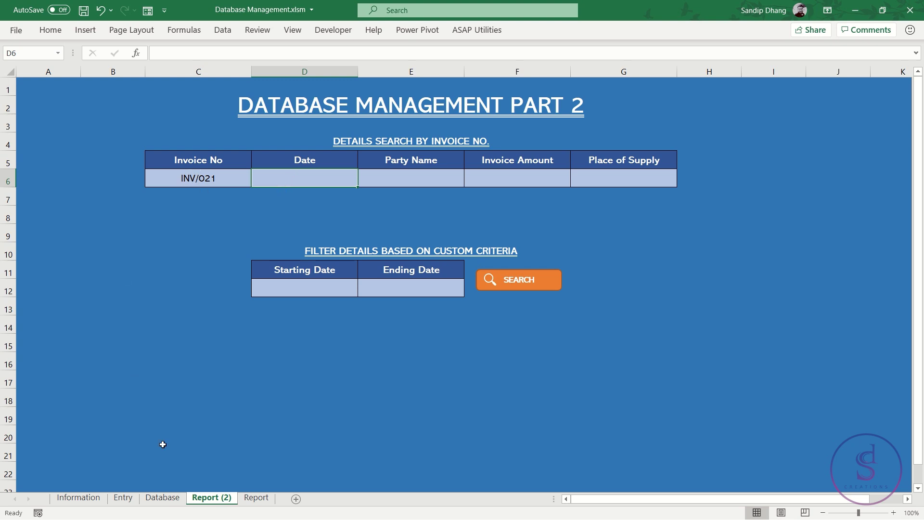
Step: Check invoice number B2 on Database, then select D6 on Report (2) for the date lookup
{"action": "left_click", "coordinate": [163, 497]}
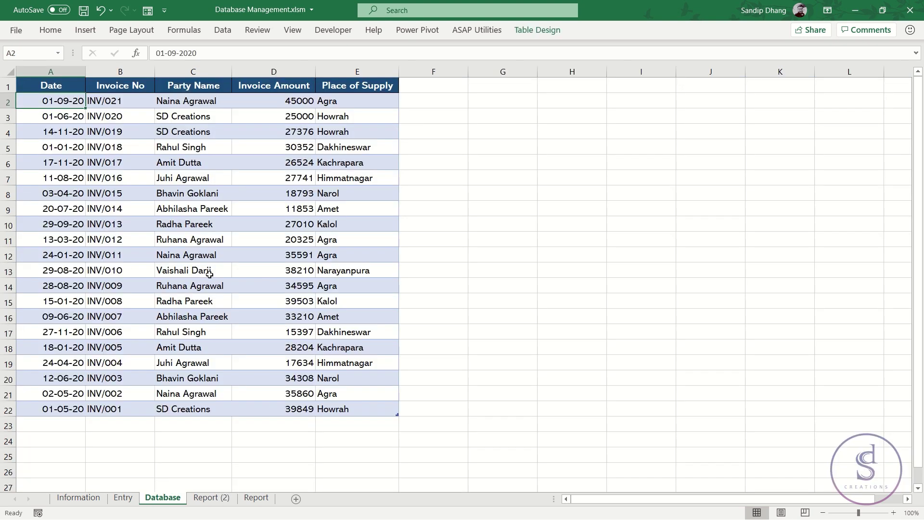
{"action": "left_click", "coordinate": [124, 99]}
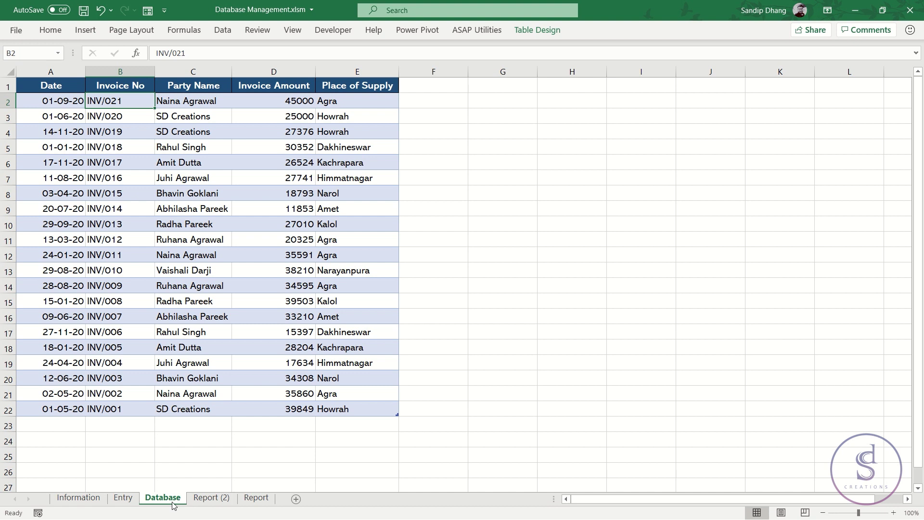
{"action": "left_click", "coordinate": [209, 498]}
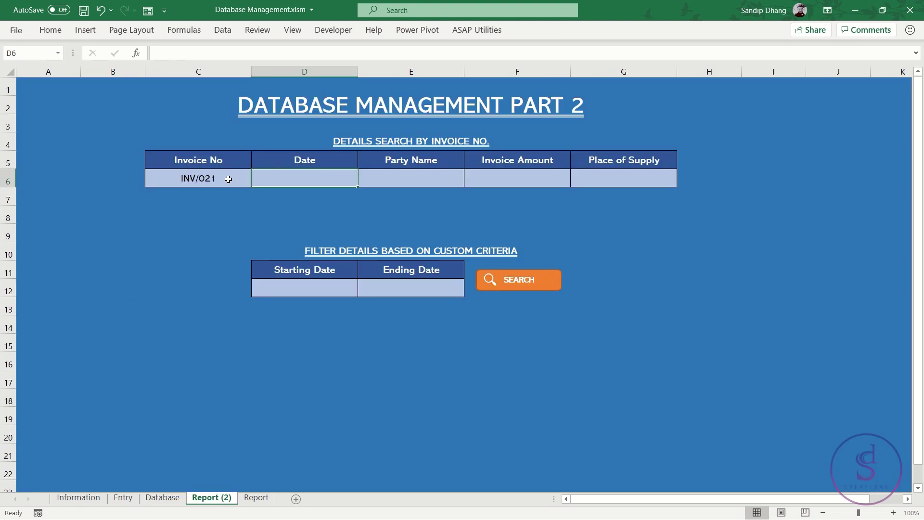
{"action": "left_click", "coordinate": [227, 177]}
{"action": "left_click", "coordinate": [298, 177]}
Step: Start D6's INDEX over Table1[#All] with a row MATCH of absolute $C$6 in invList
{"action": "type", "text": "=index"}
{"action": "key", "text": "Tab"}
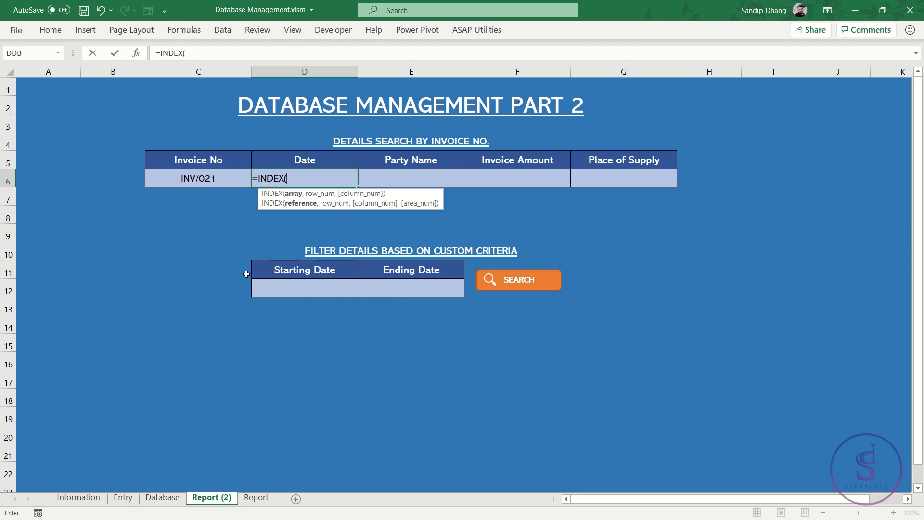
{"action": "left_click", "coordinate": [162, 497]}
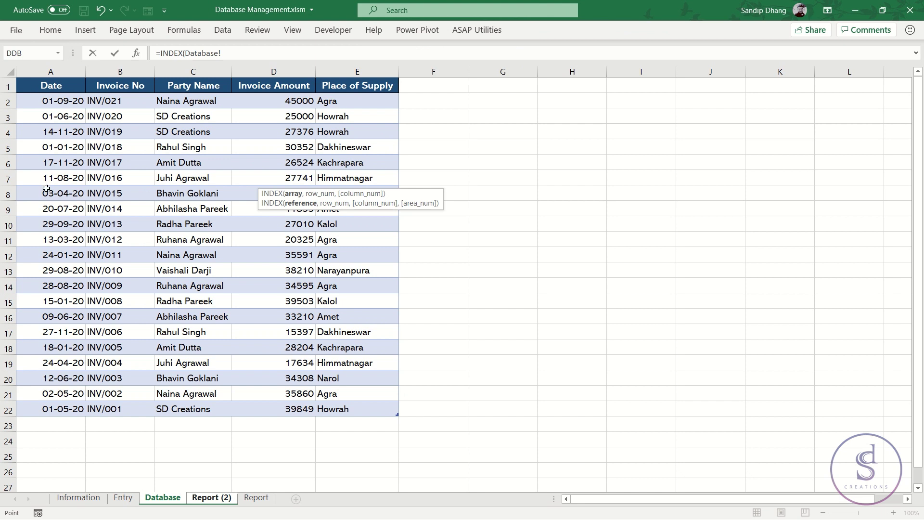
{"action": "left_click_drag", "start_coordinate": [96, 147], "coordinate": [312, 337]}
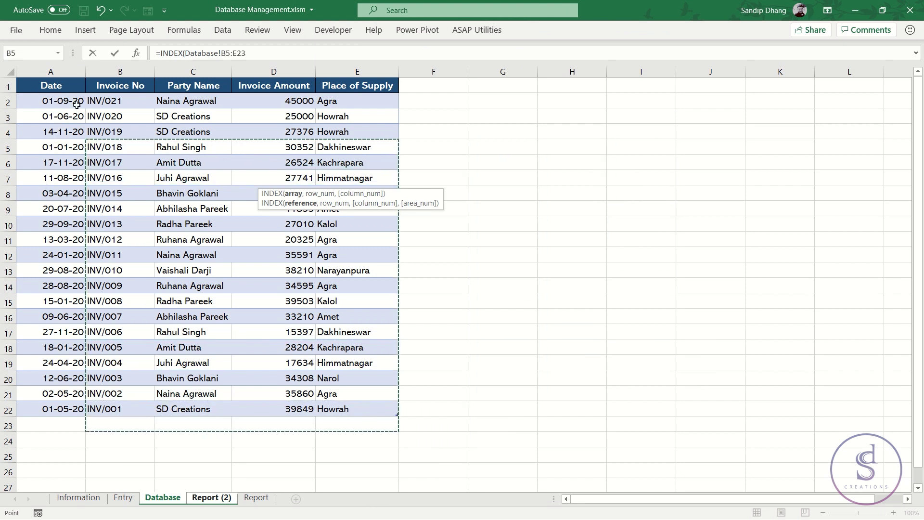
{"action": "mouse_move", "coordinate": [61, 86]}
{"action": "left_mouse_down"}
{"action": "mouse_move", "coordinate": [359, 388]}
{"action": "mouse_move", "coordinate": [366, 408]}
{"action": "left_mouse_up"}
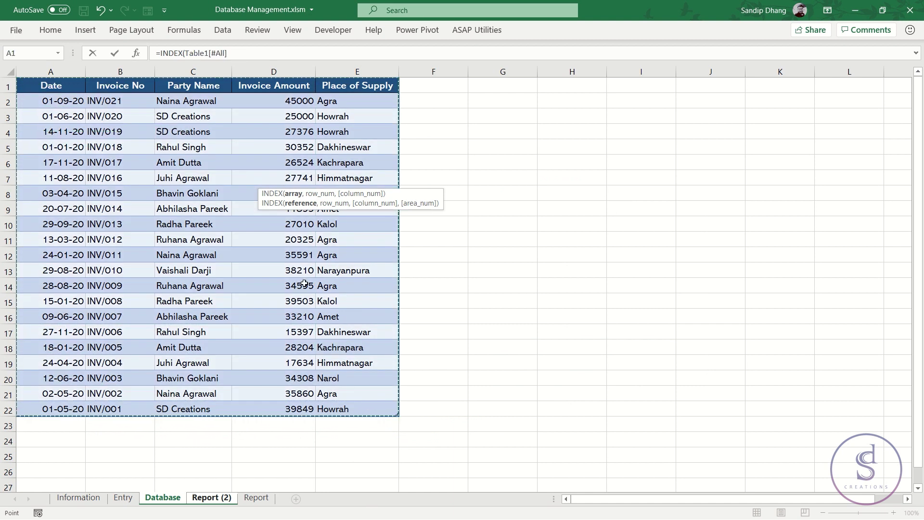
{"action": "type", "text": ","}
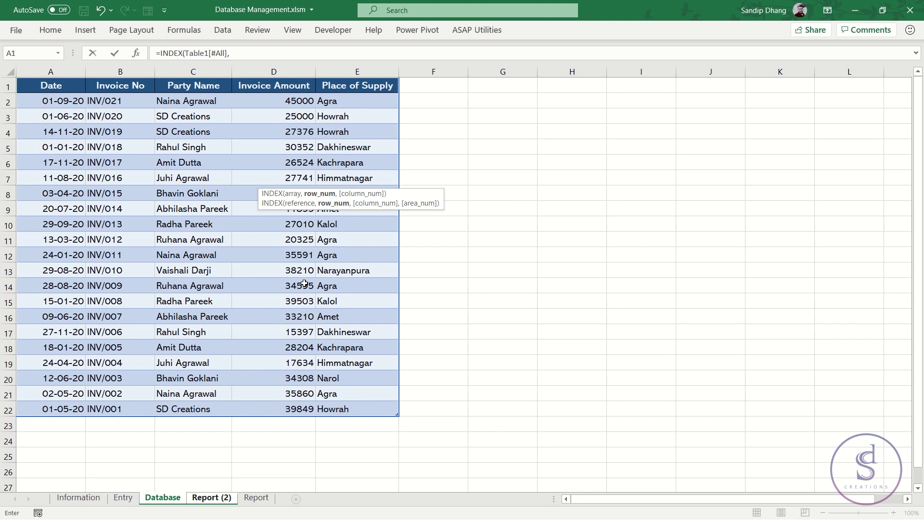
{"action": "type", "text": "MA"}
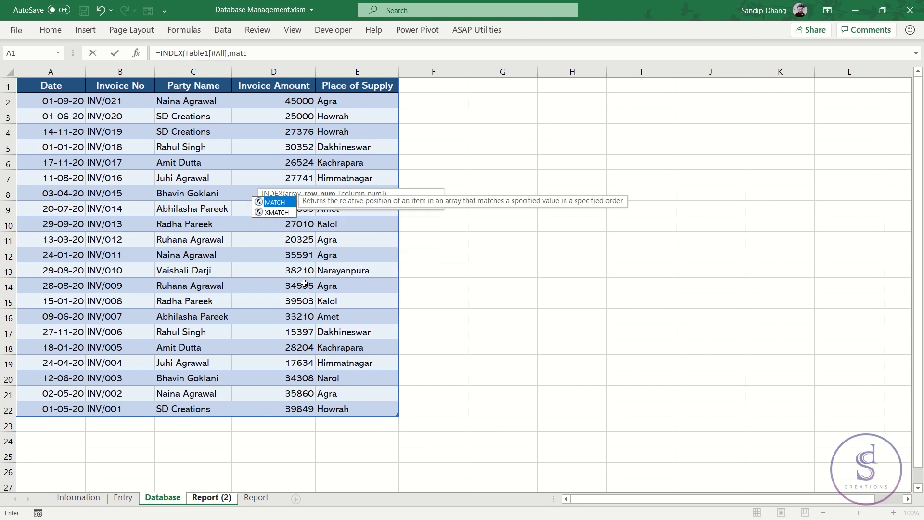
{"action": "type", "text": "TCH("}
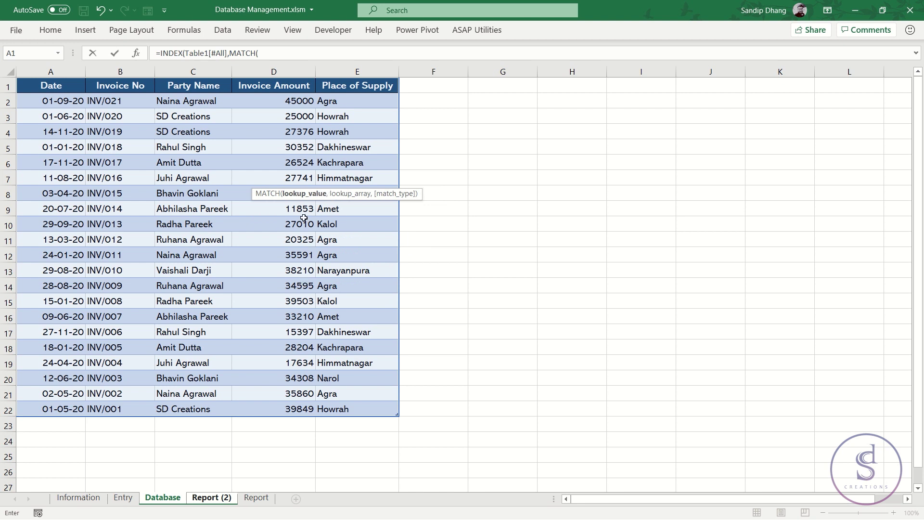
{"action": "left_click", "coordinate": [207, 498]}
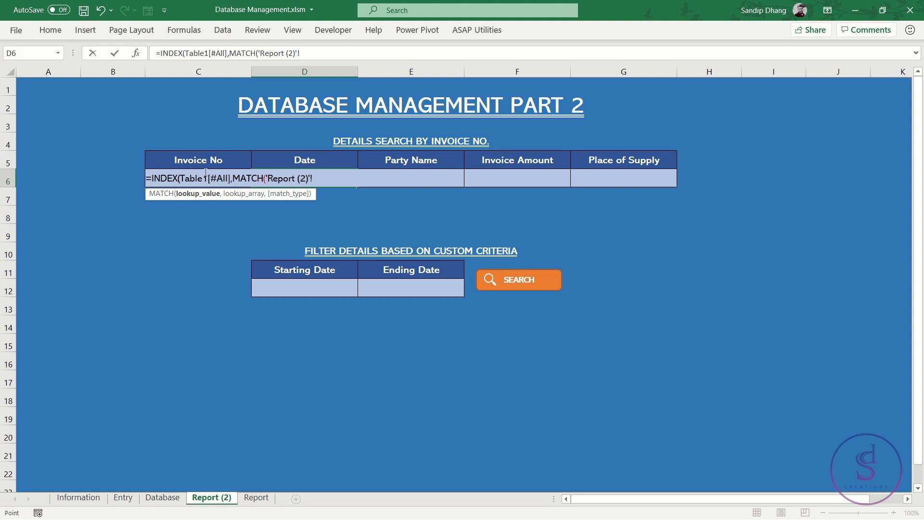
{"action": "type", "text": "c6"}
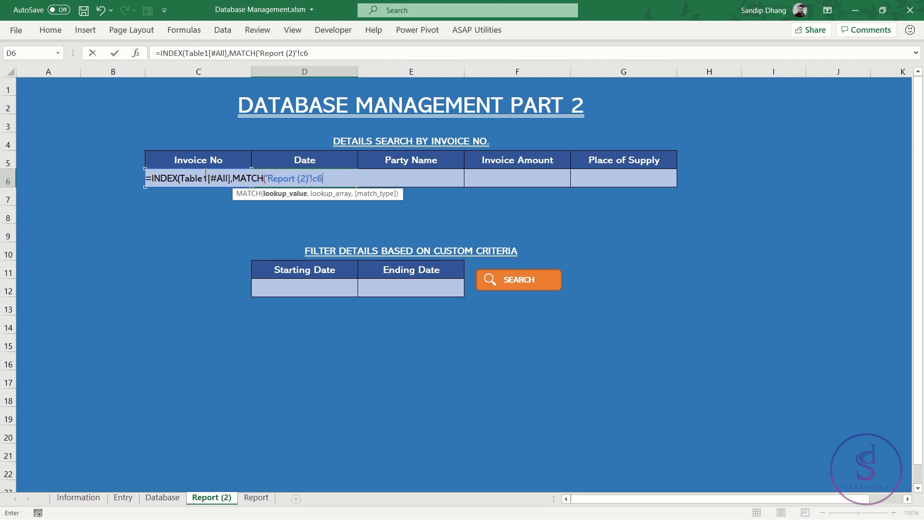
{"action": "key", "text": "F4"}
{"action": "type", "text": ","}
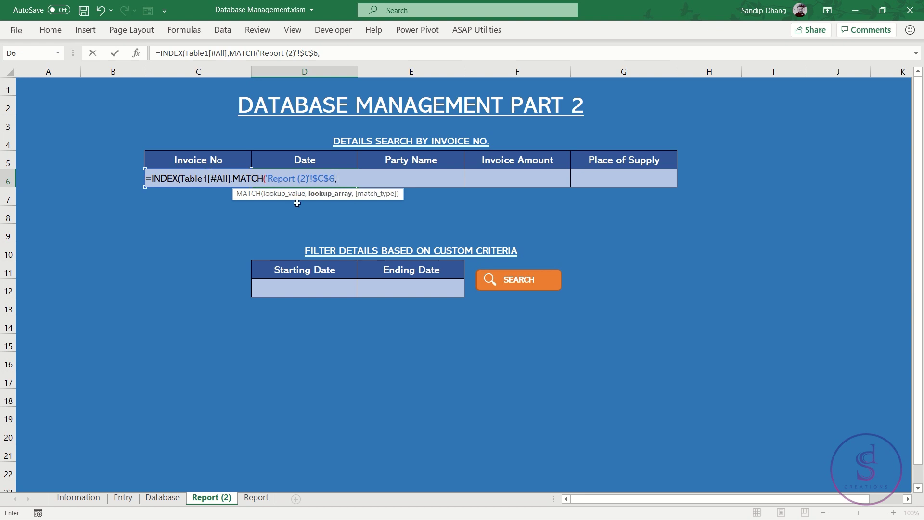
{"action": "type", "text": "in"}
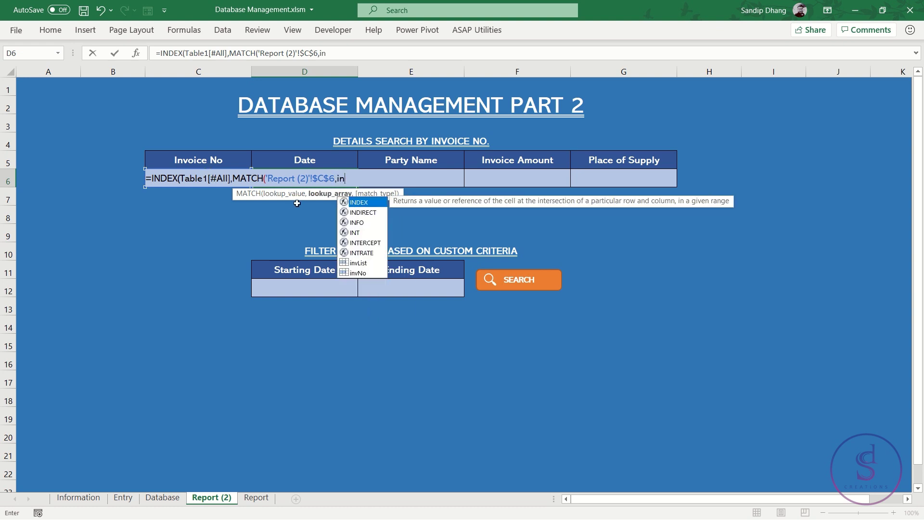
{"action": "type", "text": "vl"}
{"action": "key", "text": "Tab"}
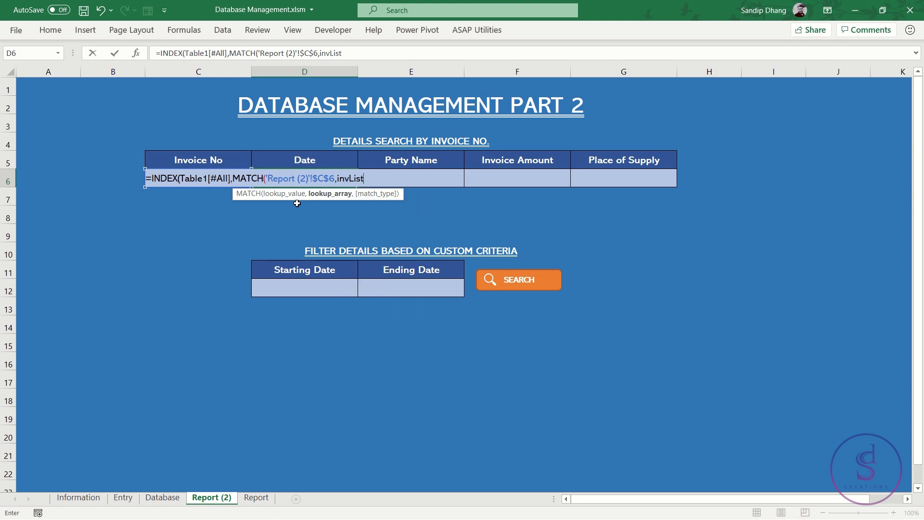
{"action": "type", "text": ","}
{"action": "type", "text": "0"}
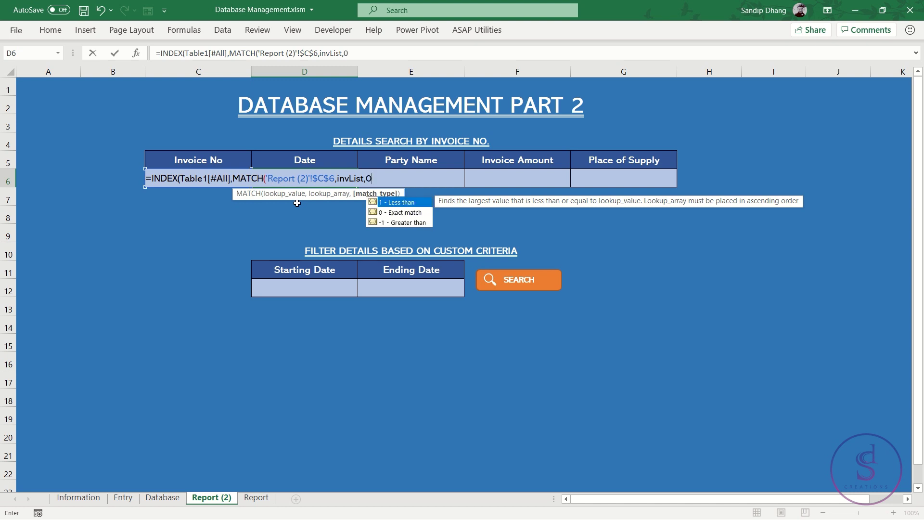
{"action": "type", "text": ")"}
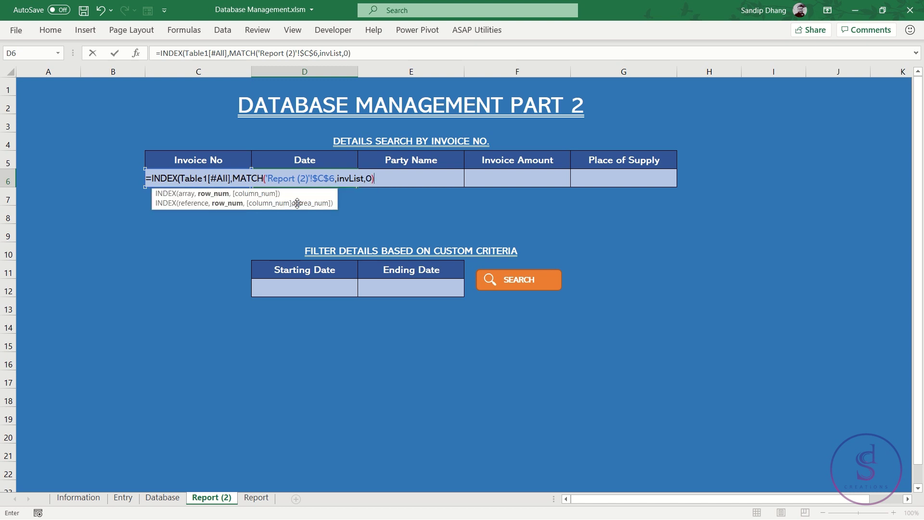
{"action": "type", "text": ","}
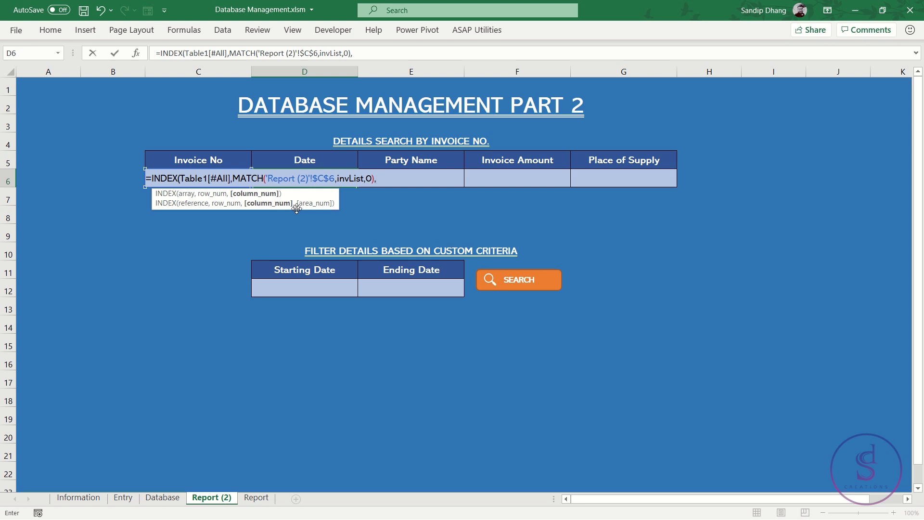
{"action": "type", "text": "matc"}
Step: Complete it with a column MATCH of the D5 header against Table1's header row
{"action": "key", "text": "Tab"}
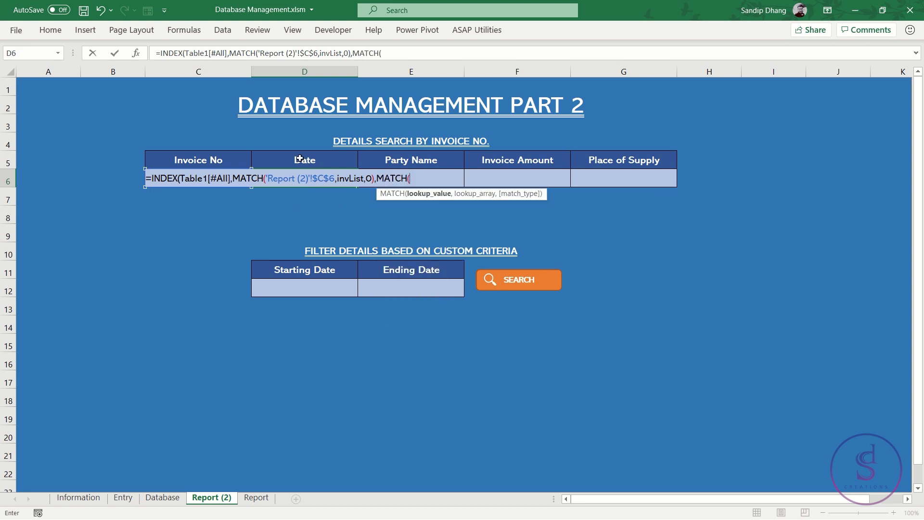
{"action": "left_click", "coordinate": [304, 159]}
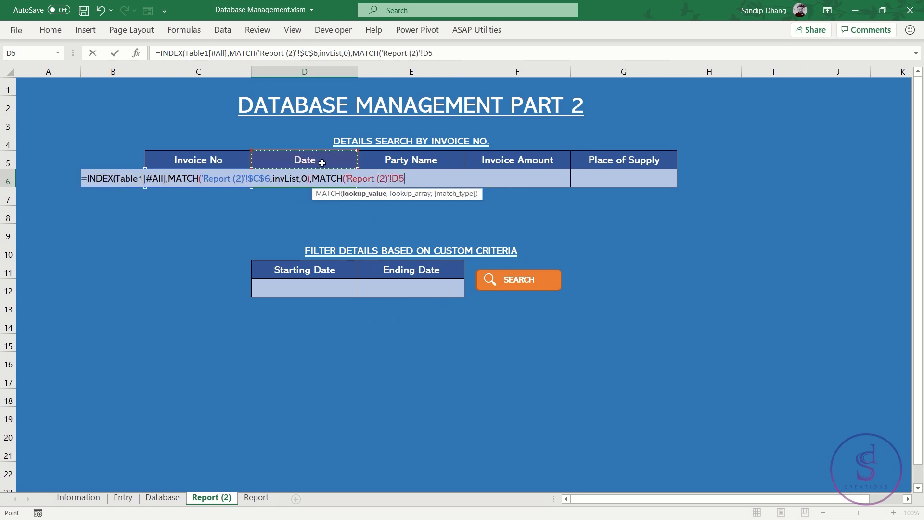
{"action": "type", "text": ","}
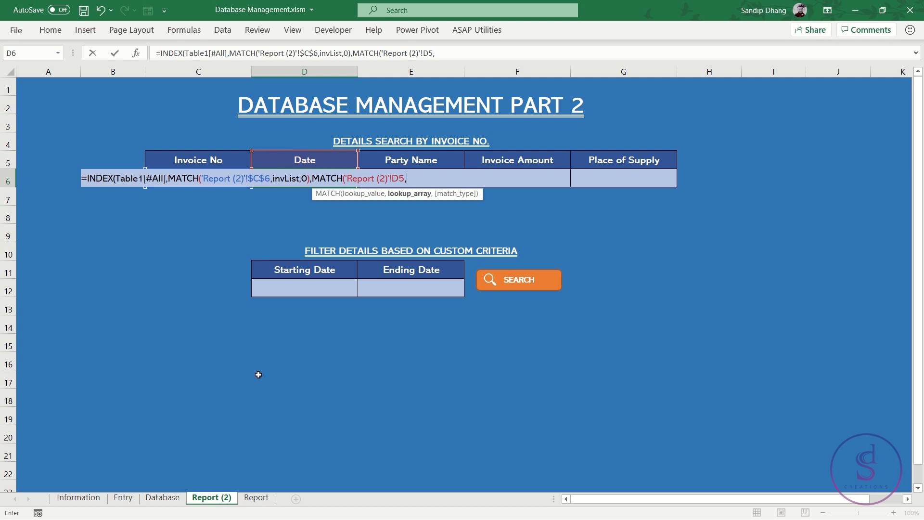
{"action": "left_click", "coordinate": [162, 497]}
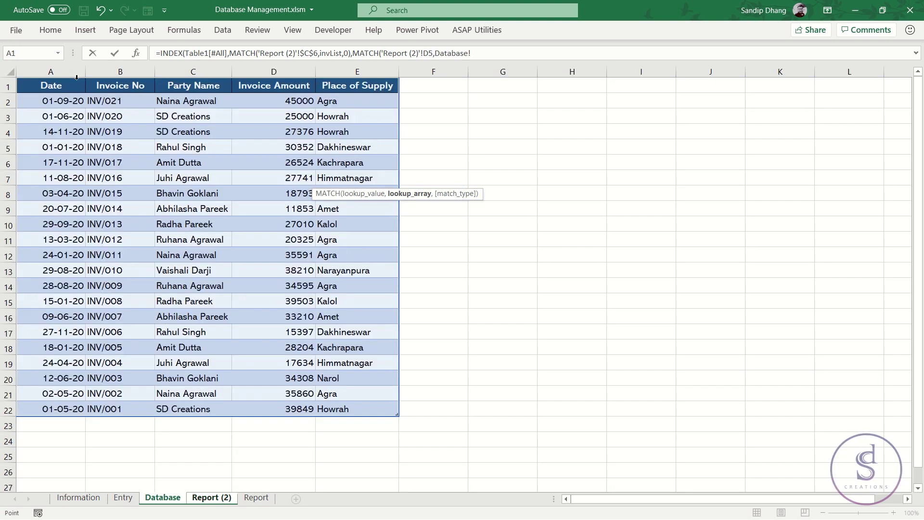
{"action": "left_click_drag", "start_coordinate": [72, 85], "coordinate": [365, 85]}
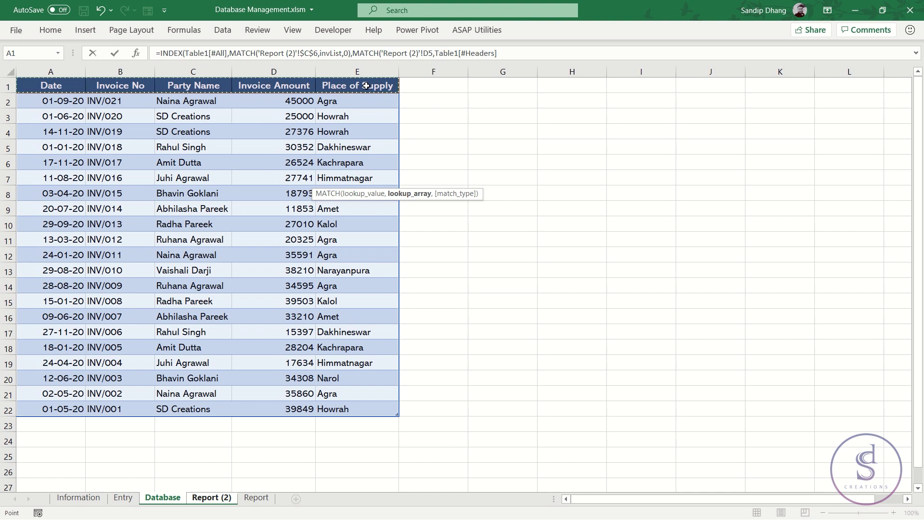
{"action": "type", "text": ",0))"}
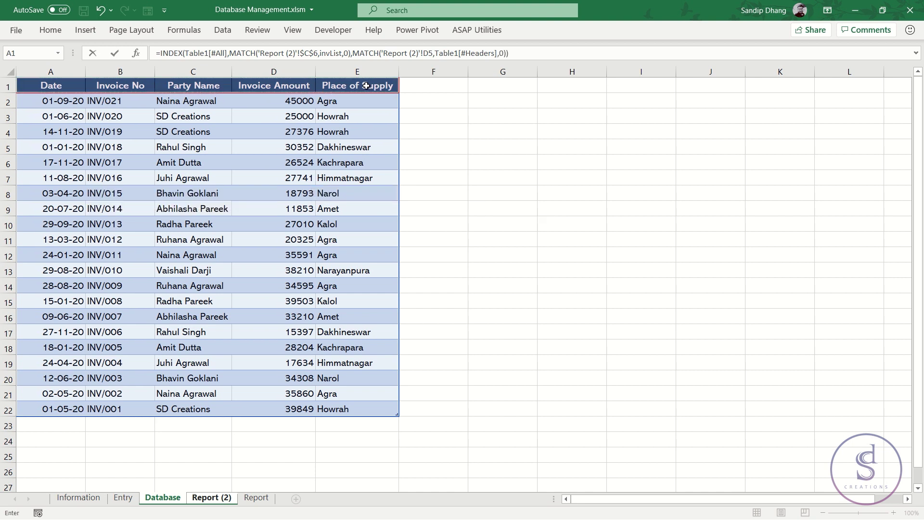
{"action": "key", "text": "Return"}
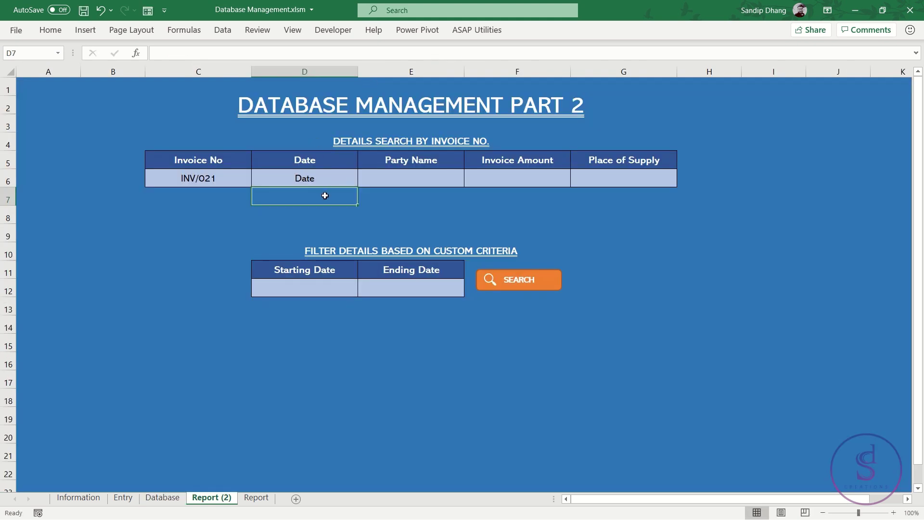
{"action": "left_click", "coordinate": [333, 178]}
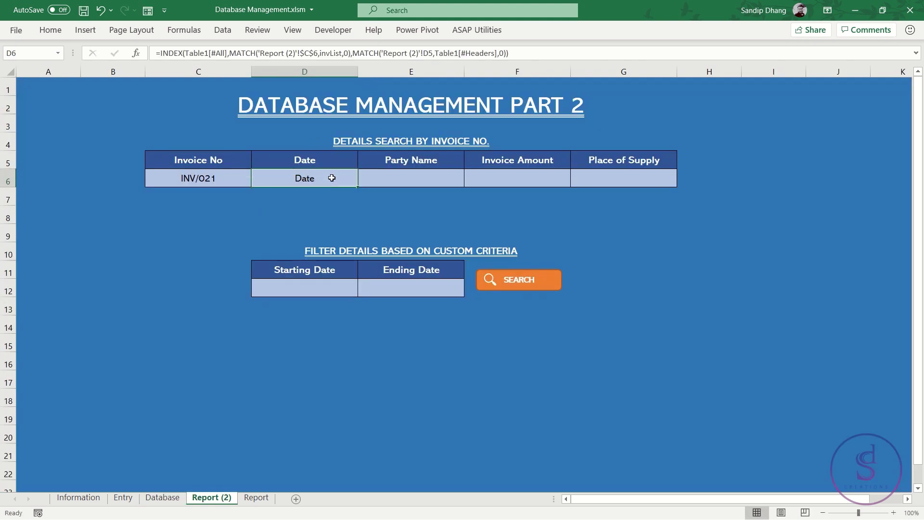
{"action": "left_click", "coordinate": [227, 53]}
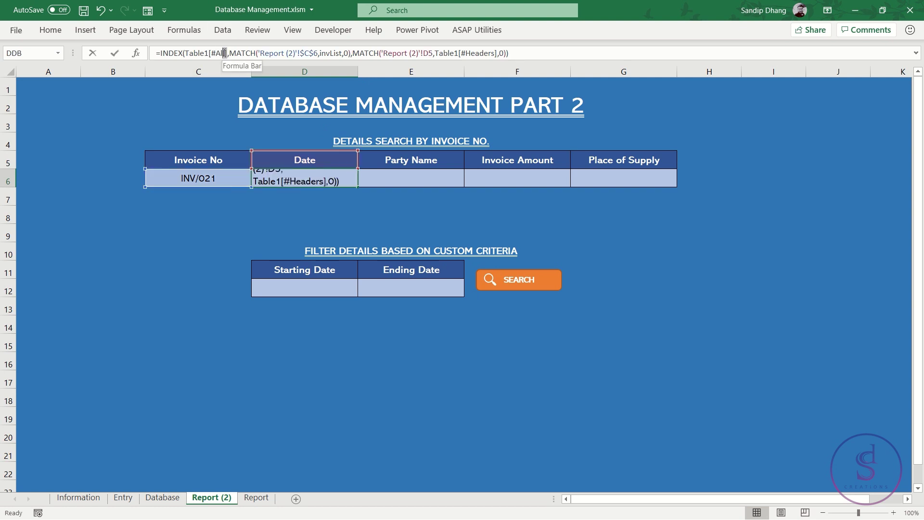
{"action": "key", "text": "Escape"}
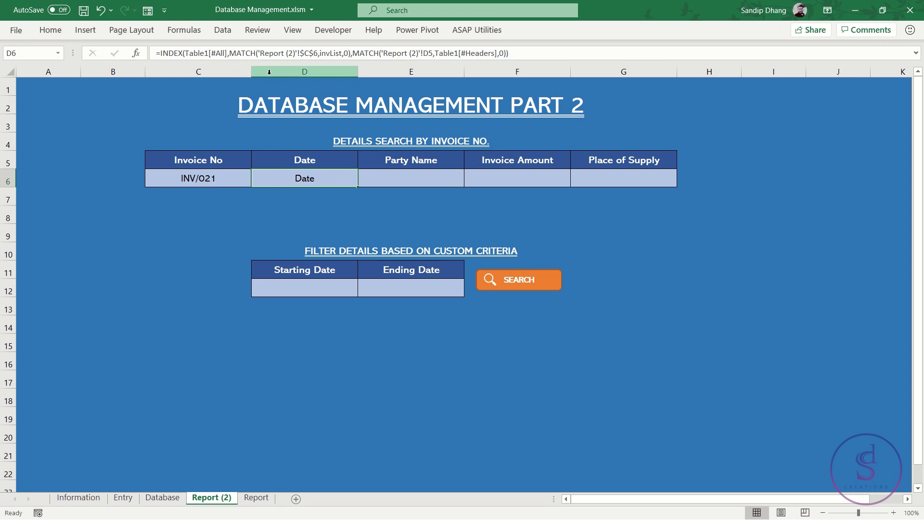
{"action": "double_click", "coordinate": [310, 178]}
{"action": "key", "text": "Escape"}
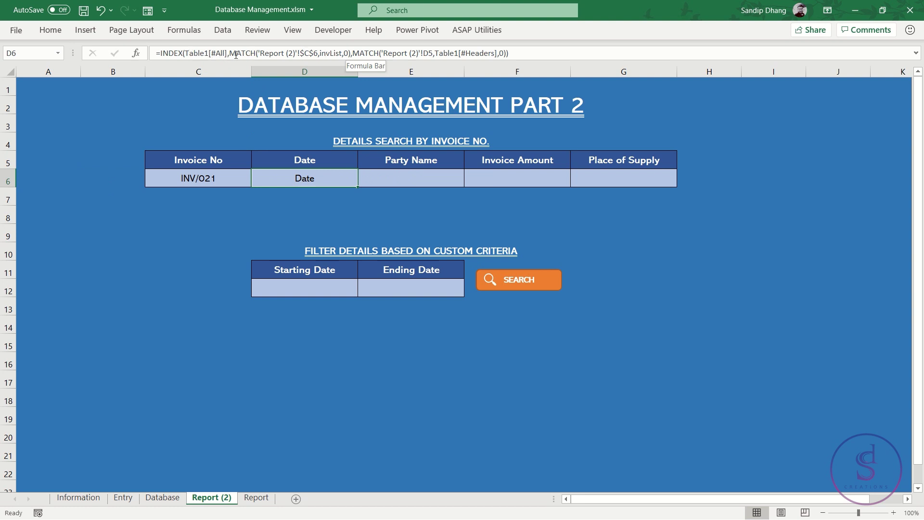
{"action": "left_click_drag", "start_coordinate": [230, 53], "coordinate": [351, 53]}
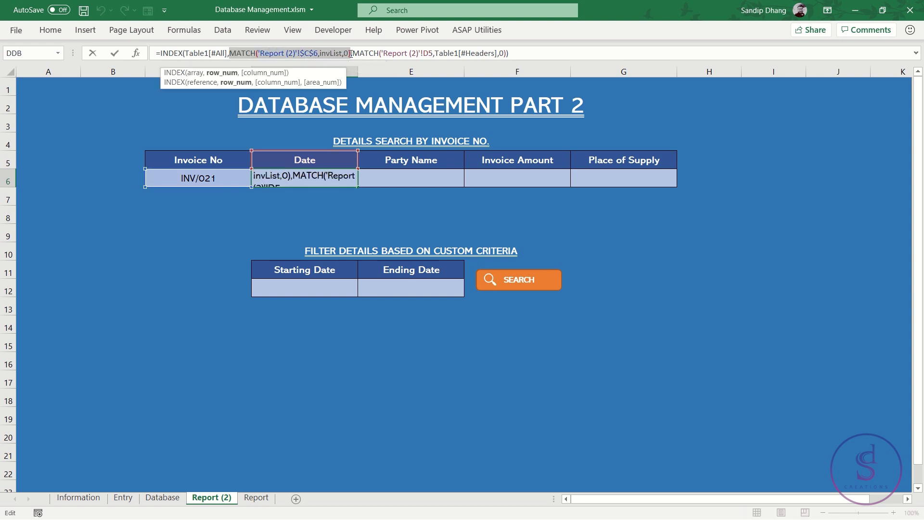
{"action": "type", "text": "1"}
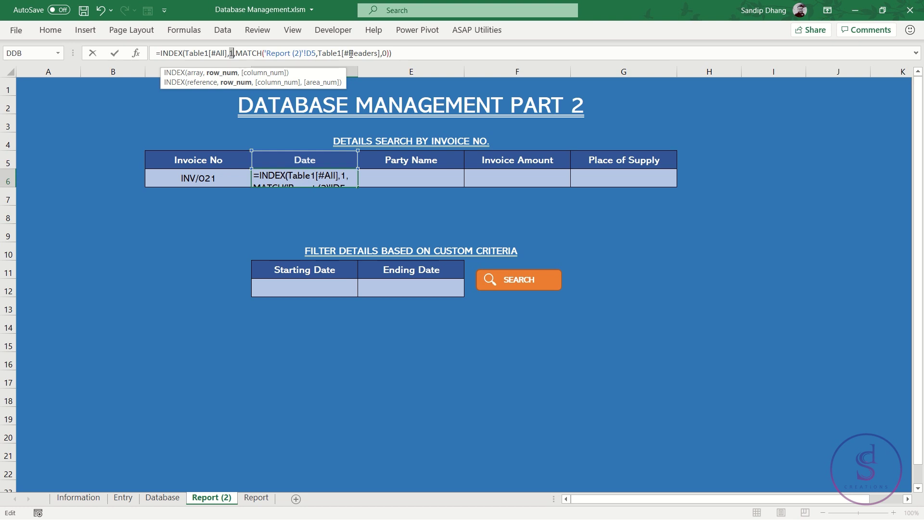
{"action": "key", "text": "ctrl+z"}
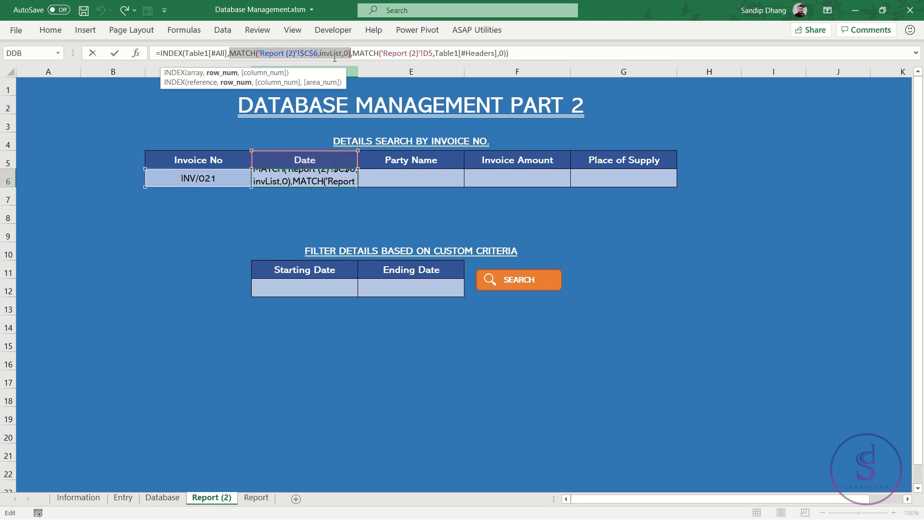
{"action": "left_click", "coordinate": [285, 52]}
{"action": "left_click", "coordinate": [297, 52]}
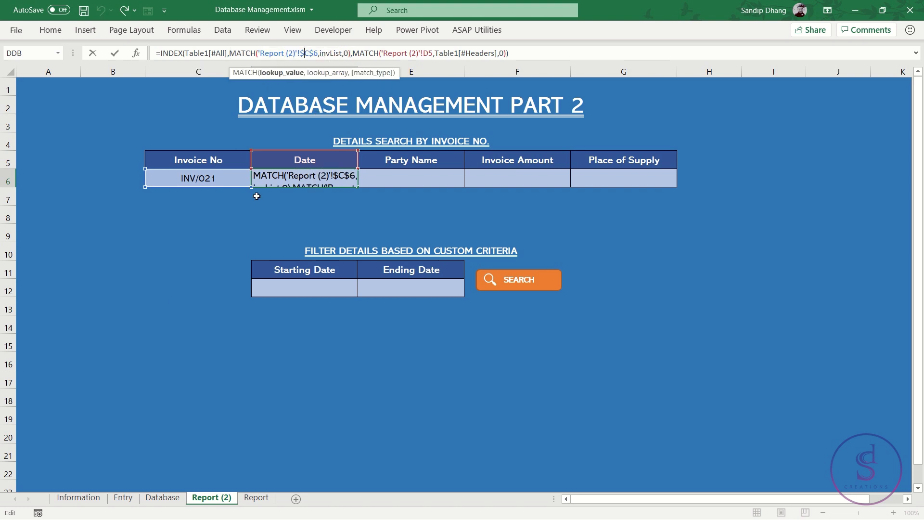
{"action": "key", "text": "ctrl+Return"}
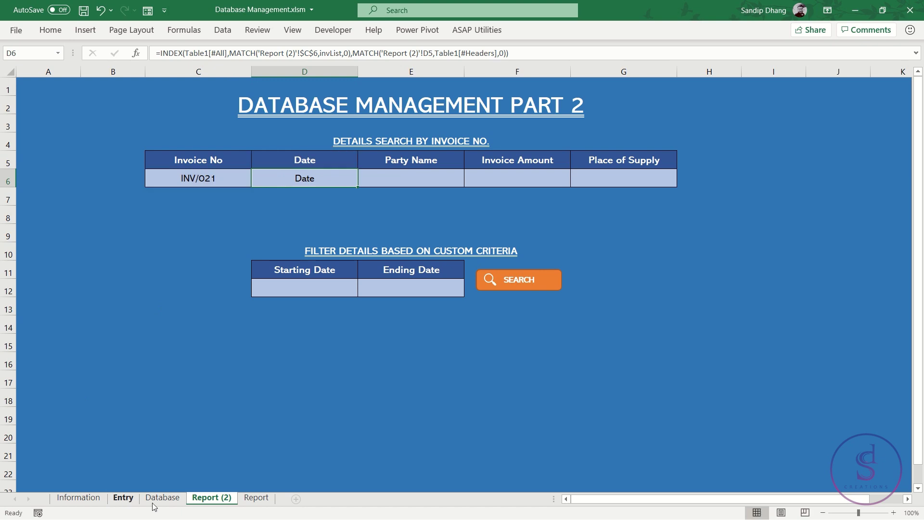
{"action": "left_click", "coordinate": [158, 501]}
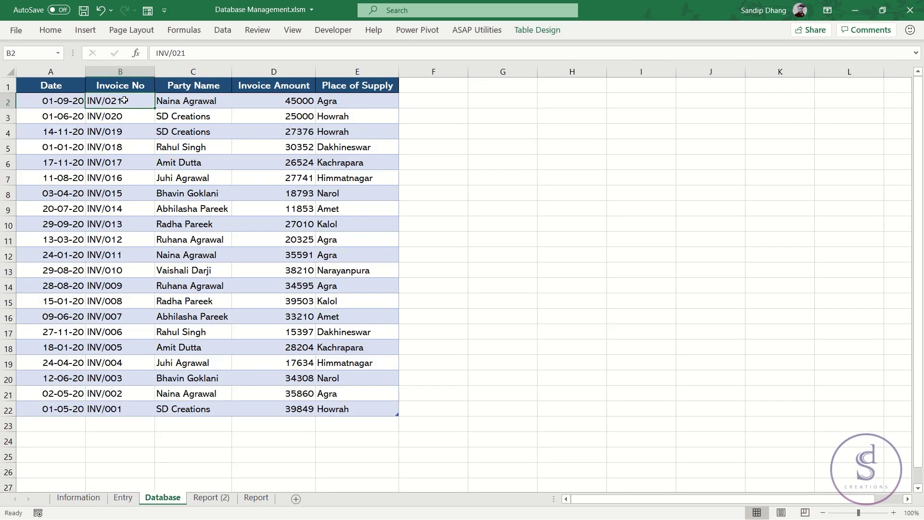
{"action": "left_click_drag", "start_coordinate": [127, 99], "coordinate": [124, 100]}
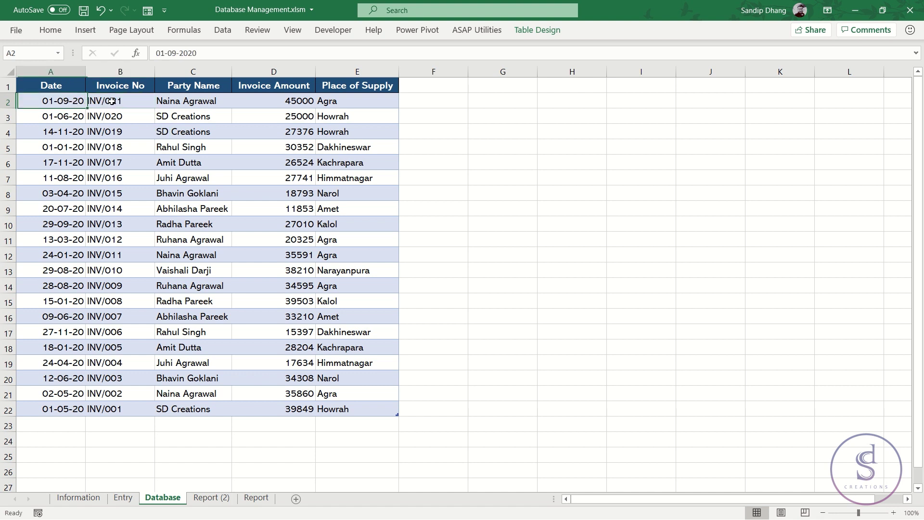
{"action": "left_click_drag", "start_coordinate": [74, 101], "coordinate": [367, 110]}
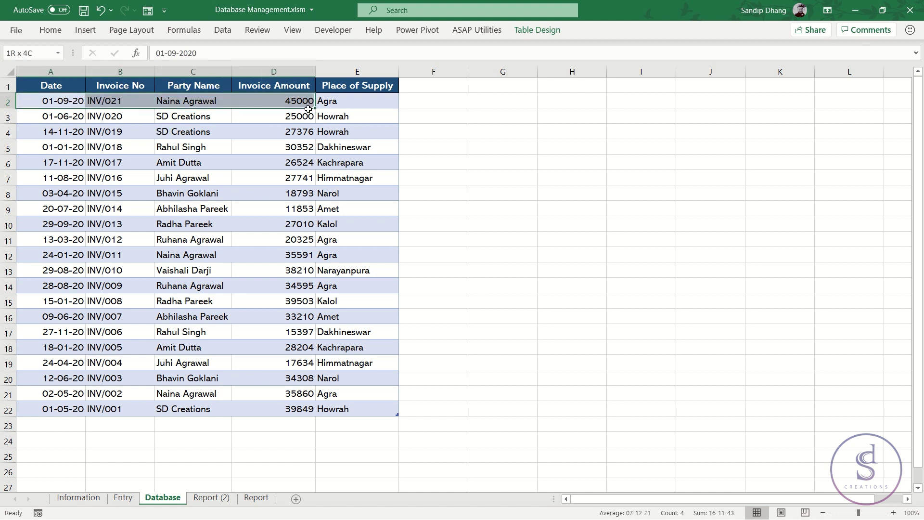
{"action": "left_click", "coordinate": [37, 85]}
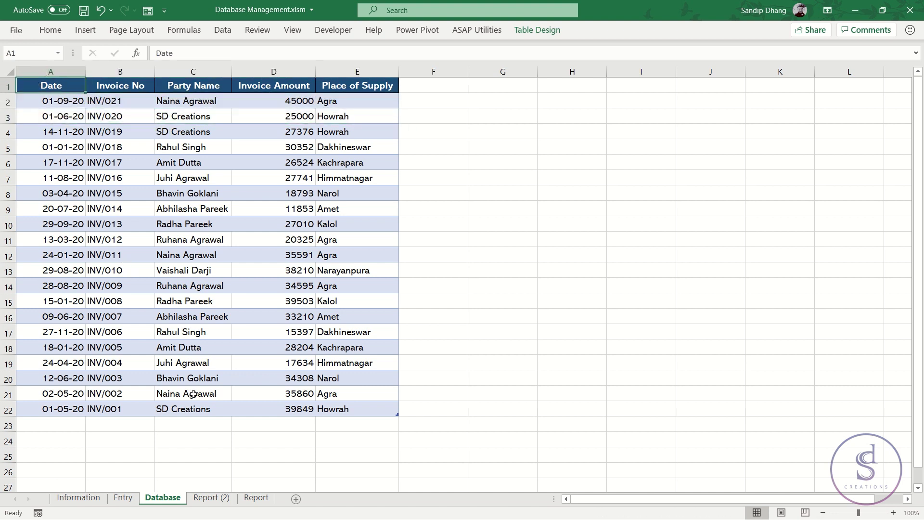
{"action": "left_click", "coordinate": [222, 498]}
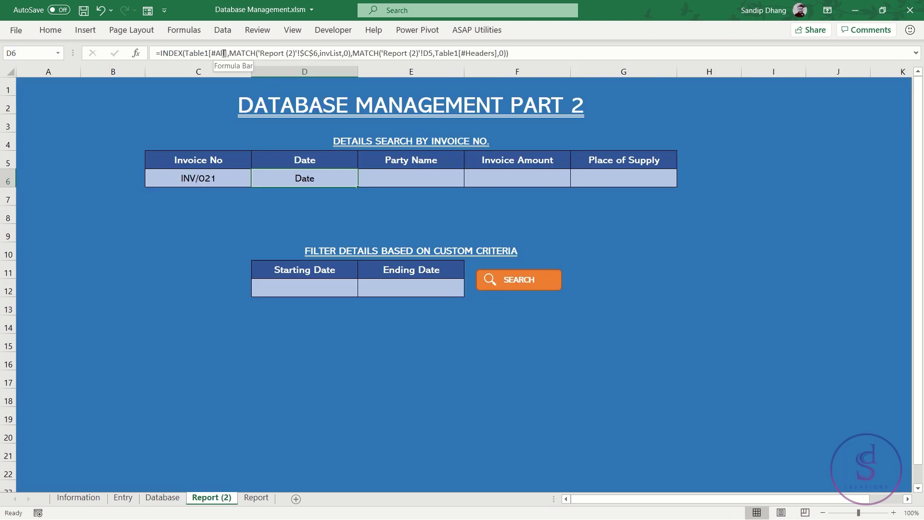
Step: Replace Table1[#All] in D6's formula with Table1's data rows A2:E22, so D6 returns 44075
{"action": "left_click_drag", "start_coordinate": [227, 53], "coordinate": [184, 53]}
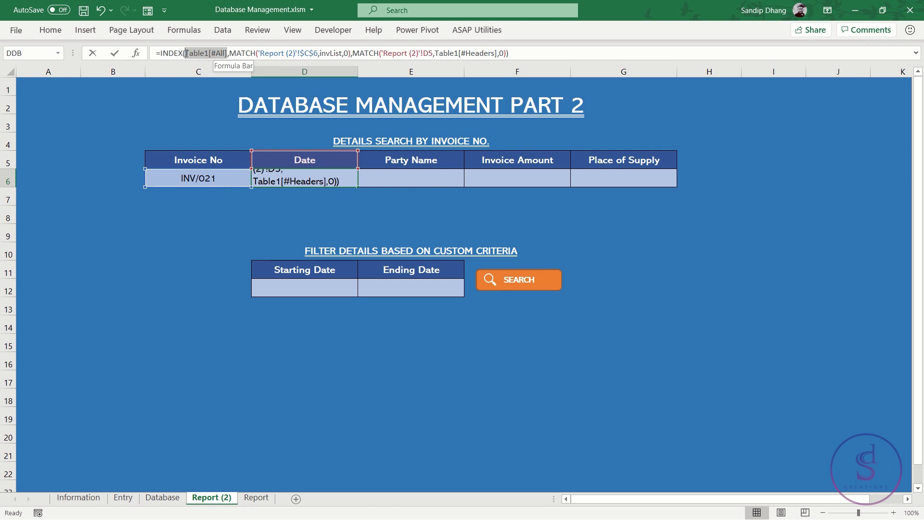
{"action": "left_click", "coordinate": [162, 497]}
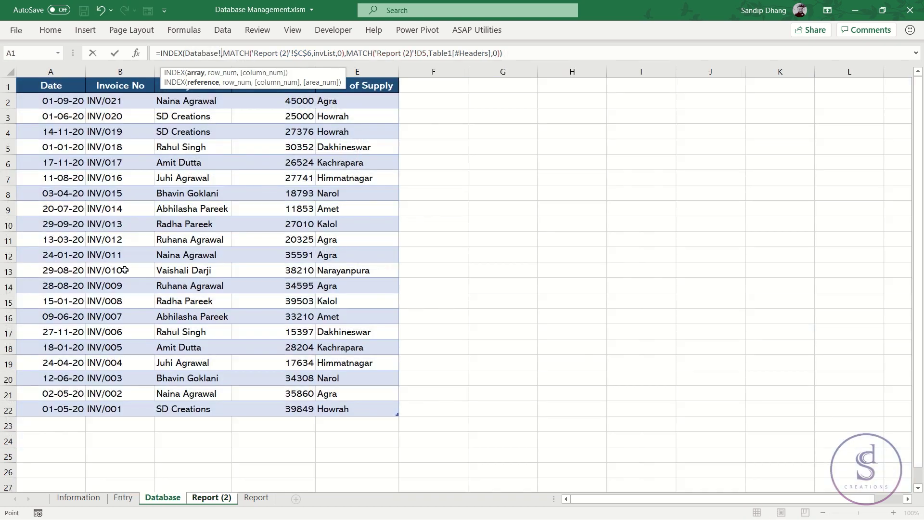
{"action": "left_click_drag", "start_coordinate": [50, 102], "coordinate": [363, 402]}
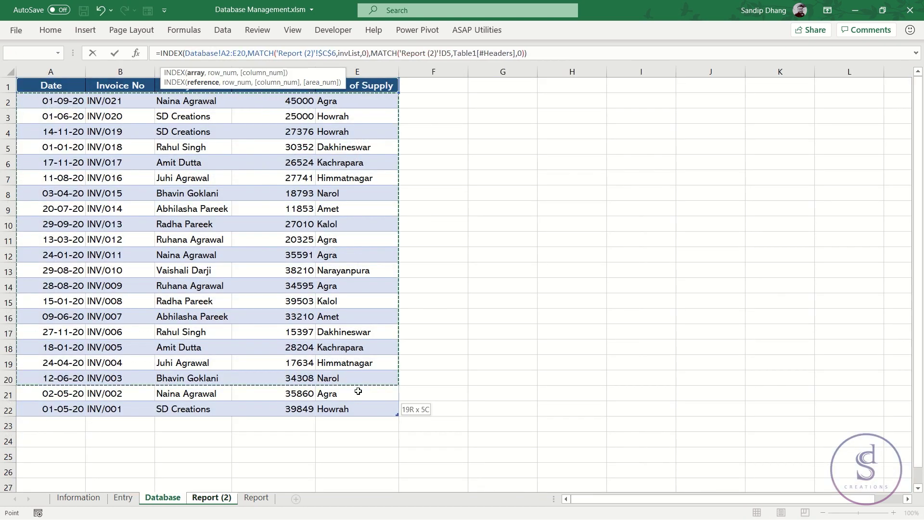
{"action": "key", "text": "Return"}
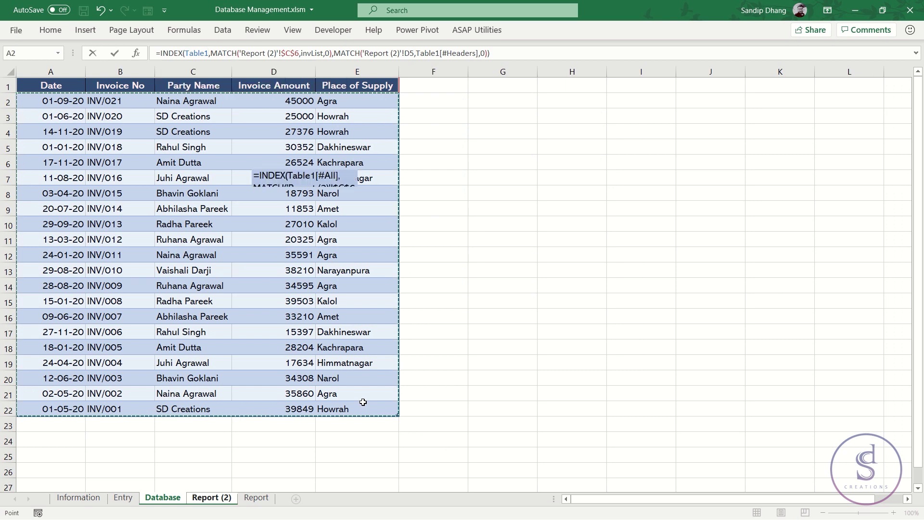
{"action": "left_click", "coordinate": [326, 179]}
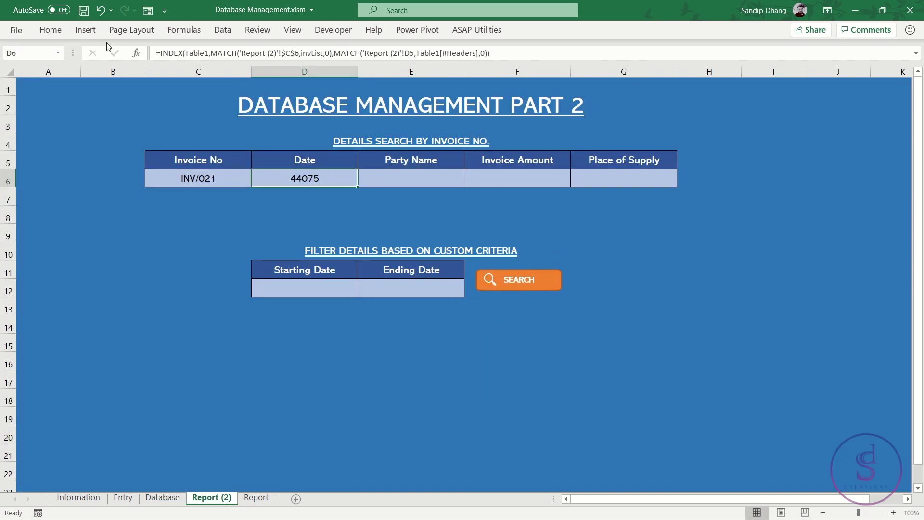
{"action": "left_click", "coordinate": [51, 30]}
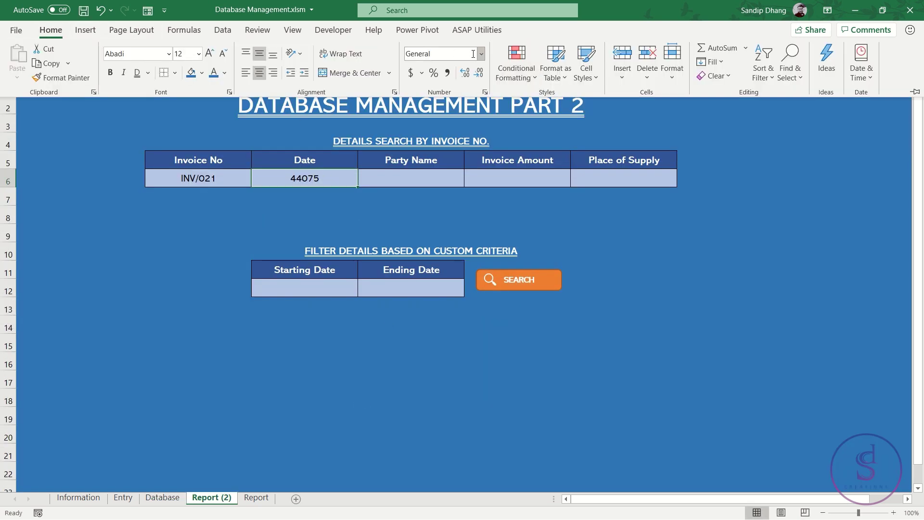
Step: Format D6 as a short date and fill the lookup formula across to G6
{"action": "left_click", "coordinate": [482, 54]}
{"action": "left_click", "coordinate": [470, 192]}
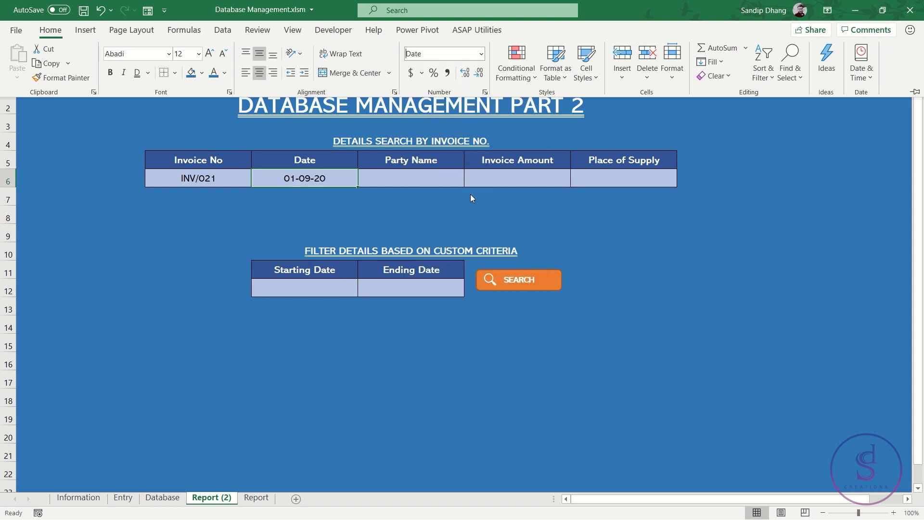
{"action": "left_click", "coordinate": [394, 177]}
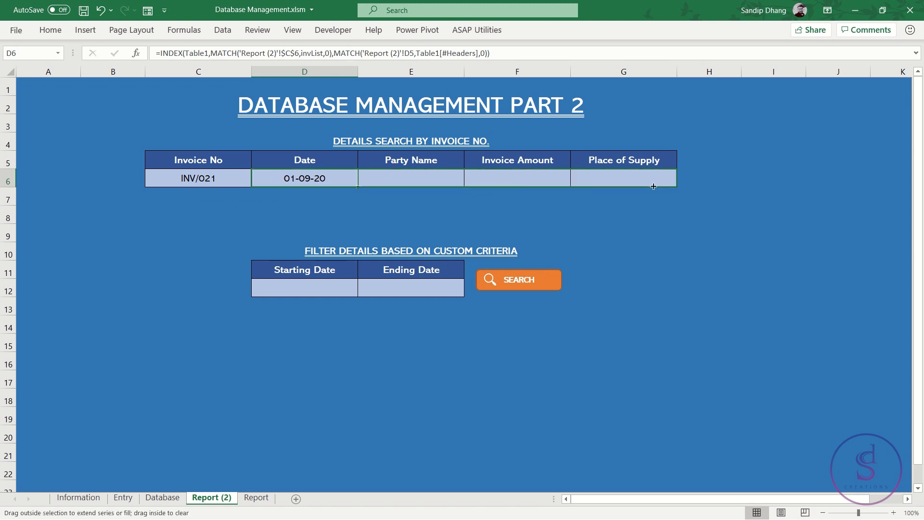
{"action": "left_click_drag", "start_coordinate": [361, 188], "coordinate": [653, 187]}
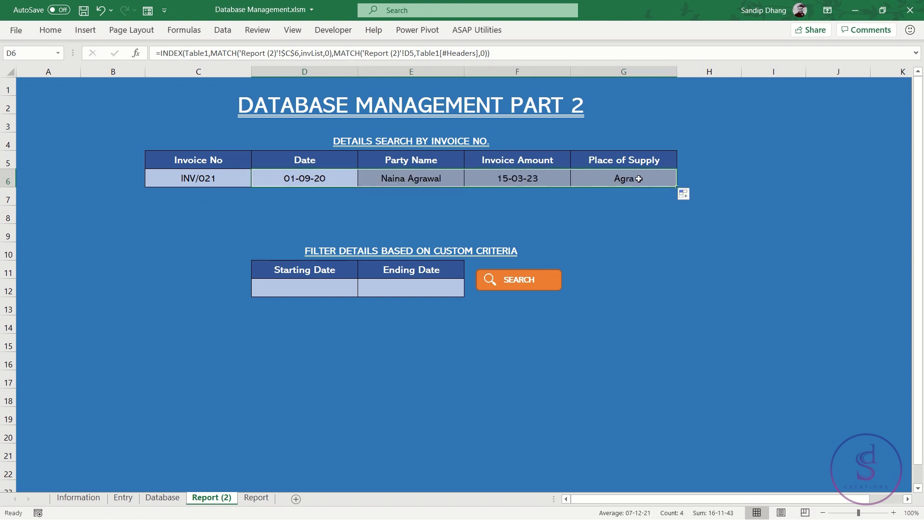
Step: Format the Invoice Amount in F6 as Number, showing 45000.00
{"action": "left_click", "coordinate": [513, 179]}
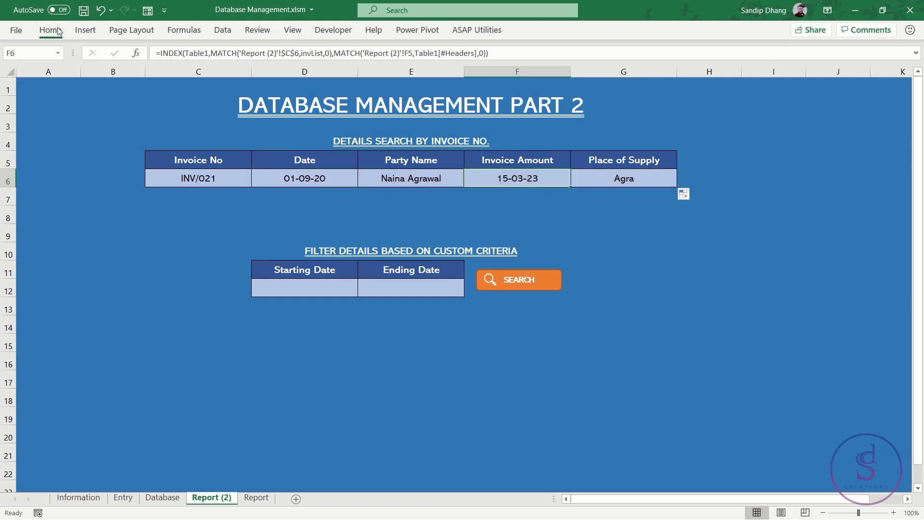
{"action": "left_click", "coordinate": [51, 30]}
{"action": "left_click", "coordinate": [481, 53]}
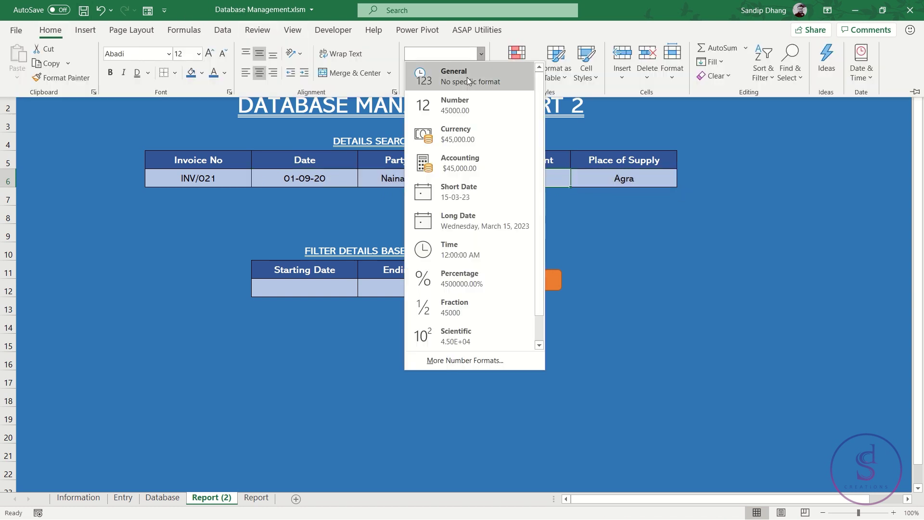
{"action": "left_click", "coordinate": [462, 101]}
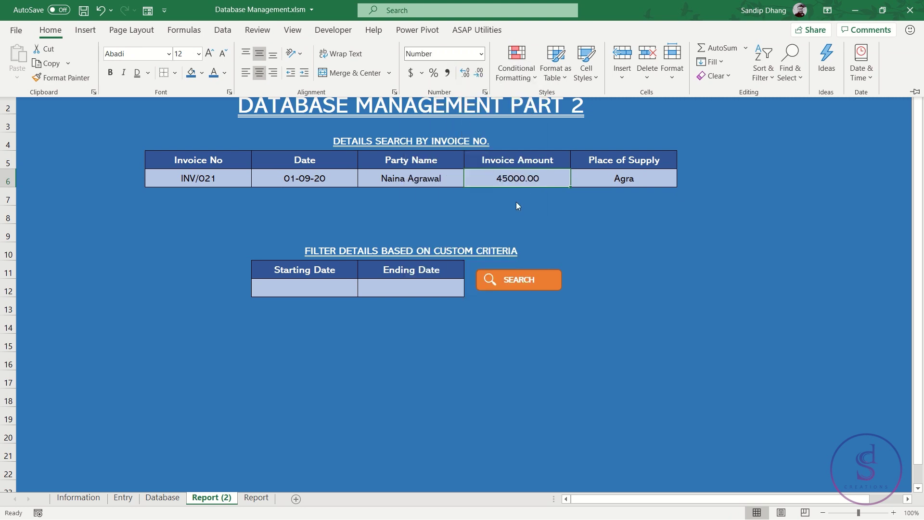
{"action": "left_click", "coordinate": [158, 500]}
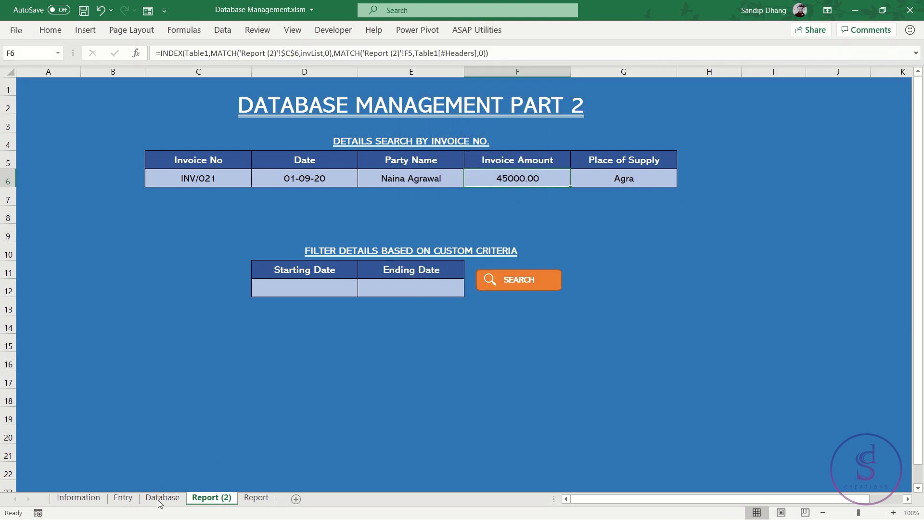
Step: Review the Database rows, checking party name, amount and place of supply for INV/020
{"action": "left_click", "coordinate": [158, 500]}
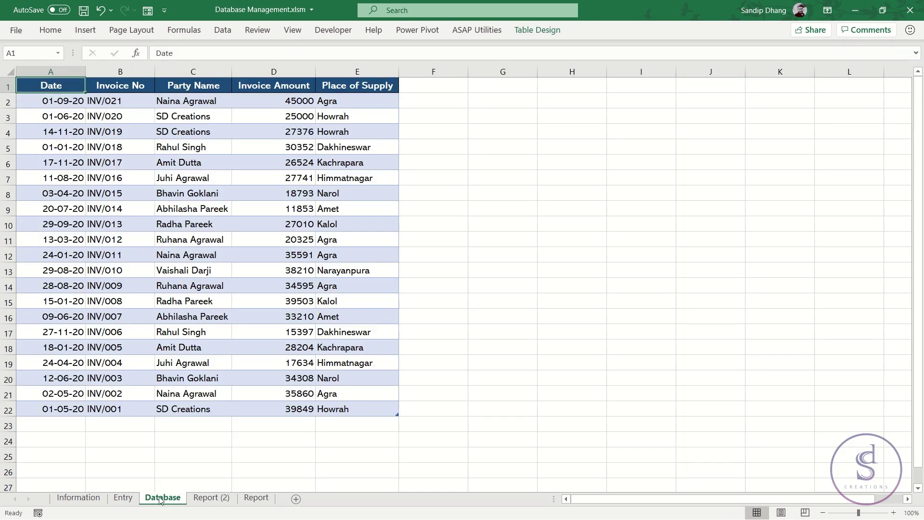
{"action": "left_click", "coordinate": [109, 101]}
{"action": "left_click", "coordinate": [212, 101]}
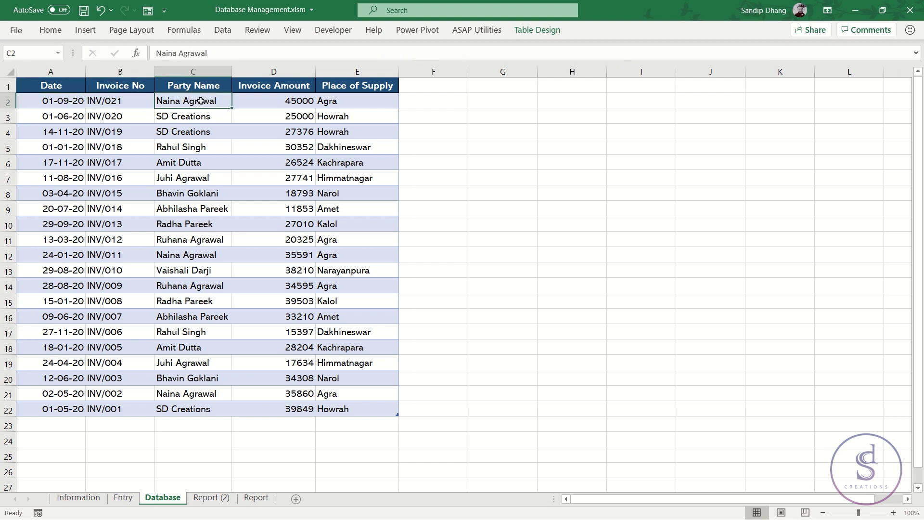
{"action": "left_click", "coordinate": [271, 101]}
{"action": "left_click", "coordinate": [350, 100]}
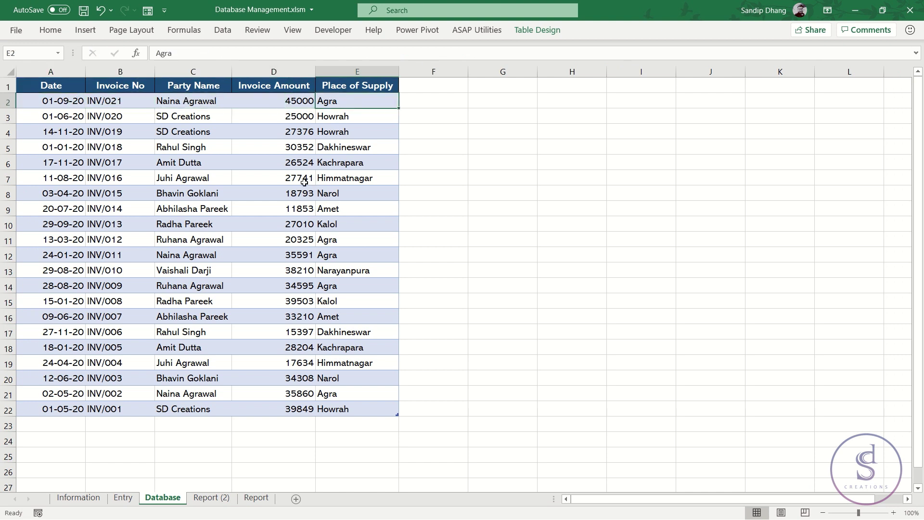
{"action": "left_click", "coordinate": [113, 118]}
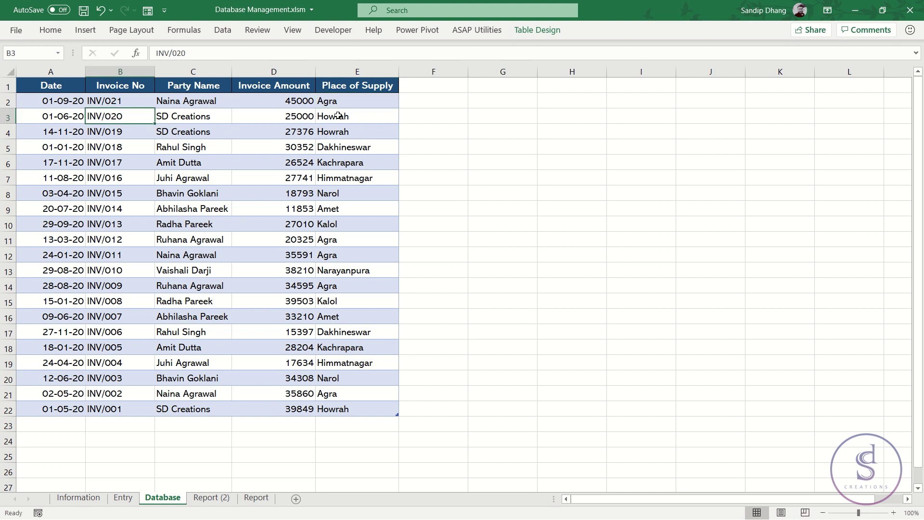
{"action": "left_click", "coordinate": [306, 117]}
{"action": "left_click", "coordinate": [322, 117]}
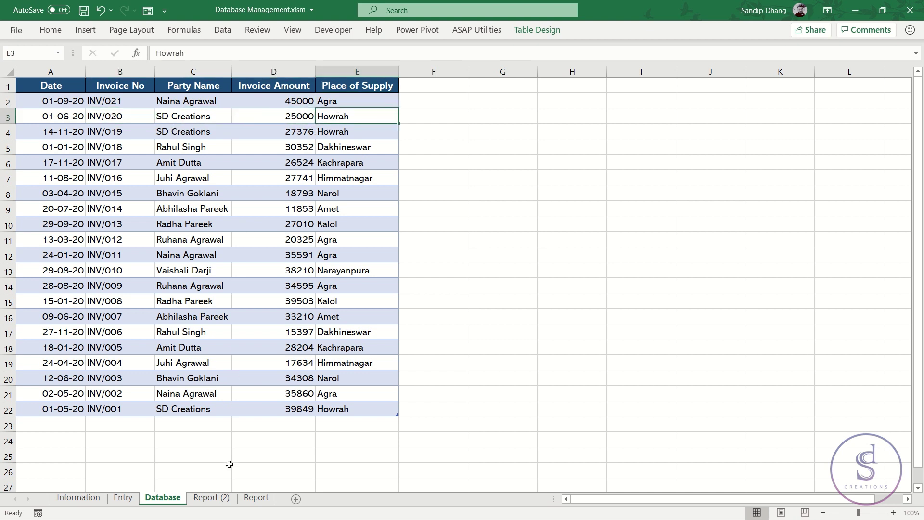
Step: On Report (2), choose INV/020 in C6 so row 6 shows SD Creations, 25000.00 and Howrah
{"action": "left_click", "coordinate": [214, 498]}
{"action": "left_click", "coordinate": [221, 174]}
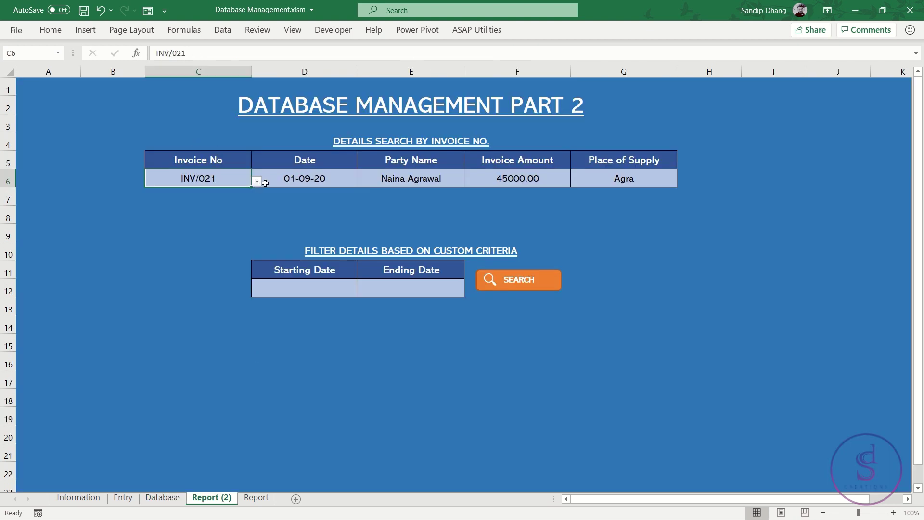
{"action": "left_click", "coordinate": [257, 181]}
{"action": "left_click", "coordinate": [200, 200]}
{"action": "left_click_drag", "start_coordinate": [306, 180], "coordinate": [574, 179]}
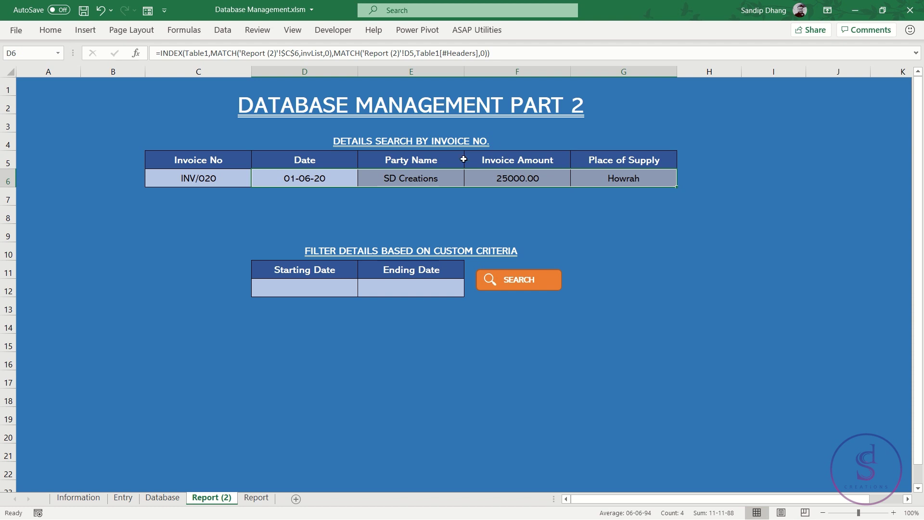
{"action": "left_click", "coordinate": [227, 179]}
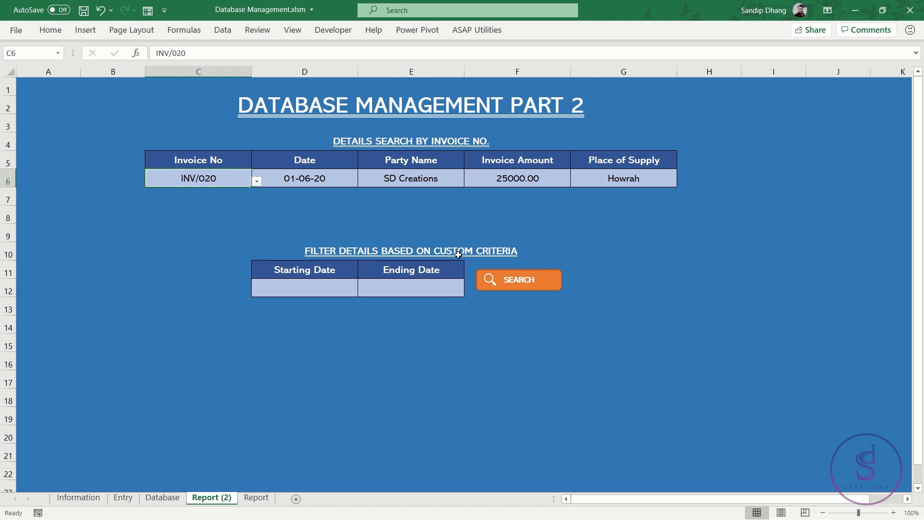
{"action": "left_click", "coordinate": [314, 284]}
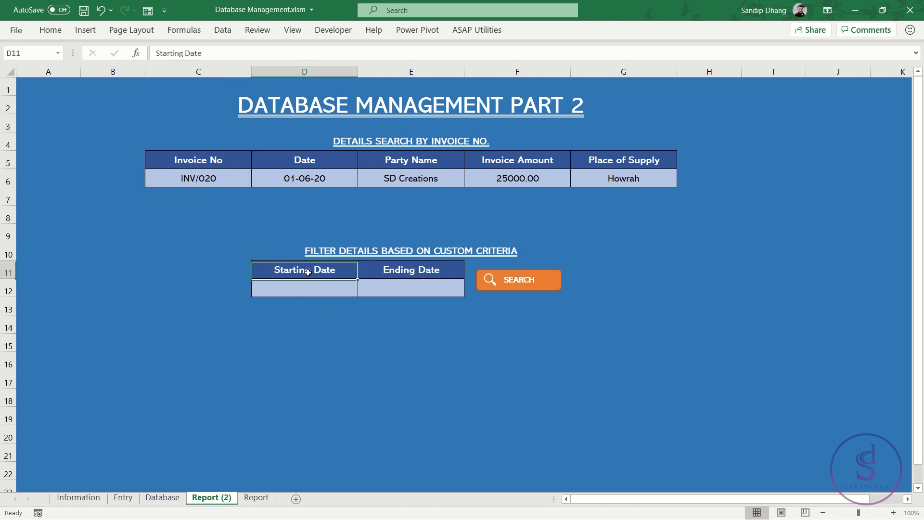
Step: Enter 01-05-20 as the Starting Date in D12 and 06-05-20 as the Ending Date in E12
{"action": "left_click", "coordinate": [422, 271]}
{"action": "left_click", "coordinate": [424, 287]}
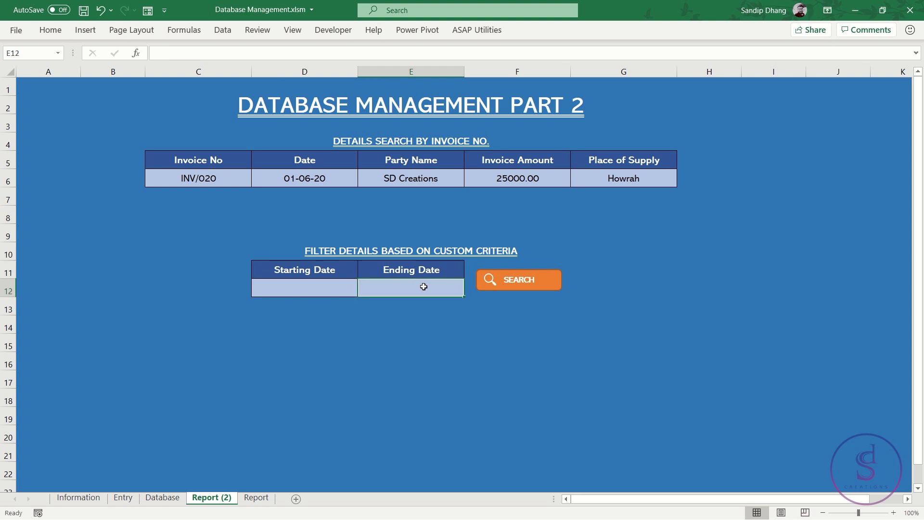
{"action": "left_click", "coordinate": [328, 288]}
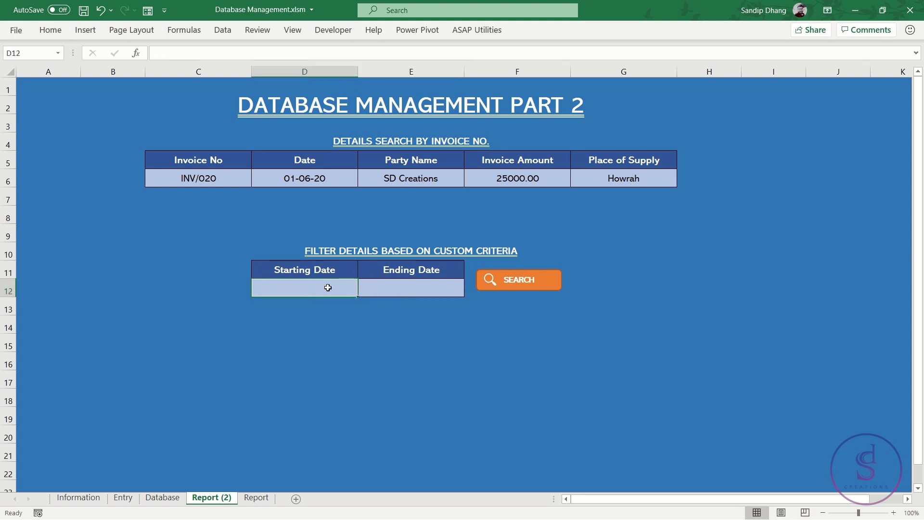
{"action": "type", "text": "1"}
{"action": "type", "text": "-0"}
{"action": "type", "text": "5-"}
{"action": "type", "text": "20"}
{"action": "key", "text": "Tab"}
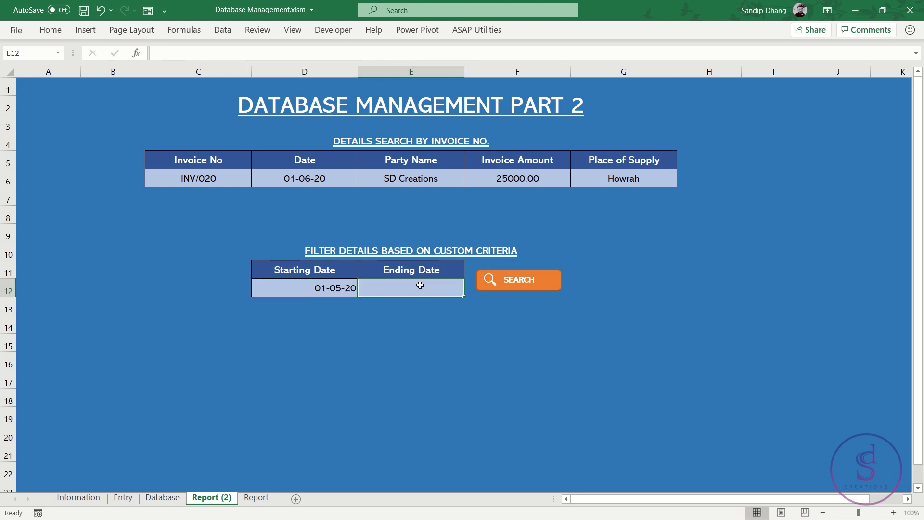
{"action": "type", "text": "6-5-20"}
{"action": "key", "text": "Tab"}
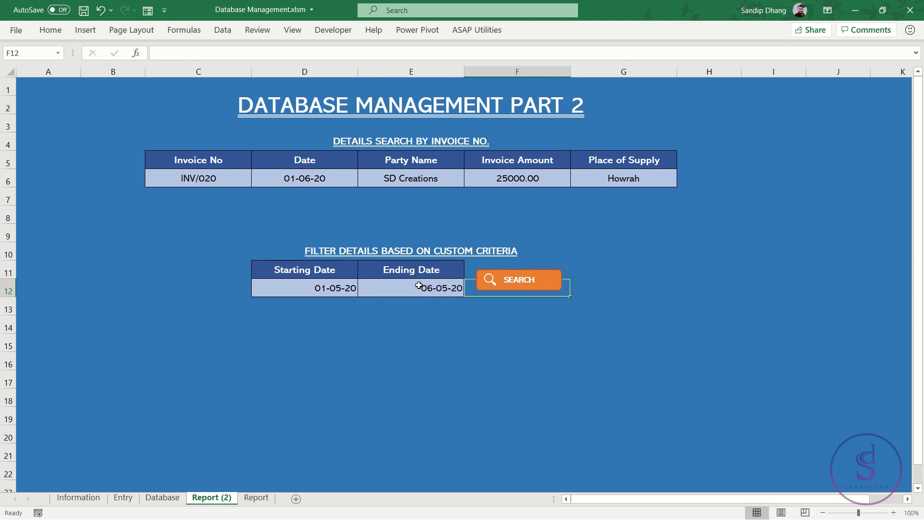
Step: Centre the two dates in D12:E12
{"action": "left_click_drag", "start_coordinate": [330, 288], "coordinate": [413, 293]}
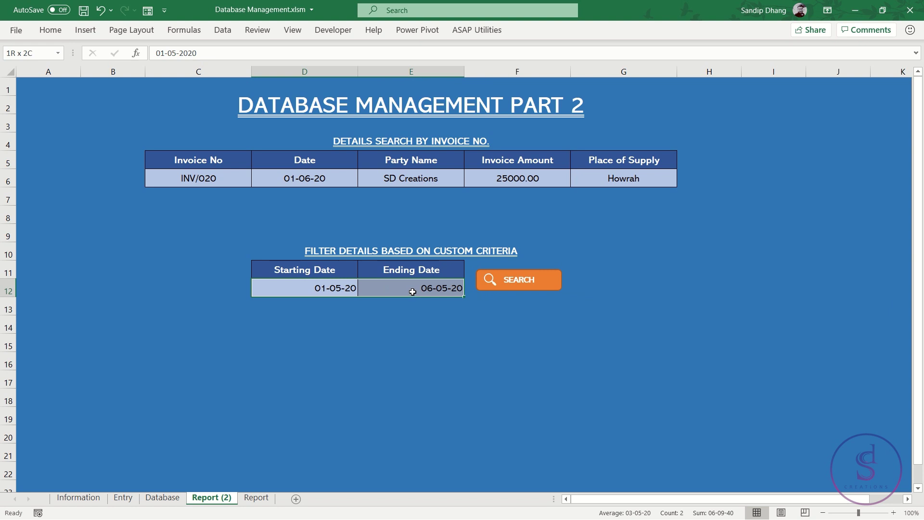
{"action": "left_click_drag", "start_coordinate": [413, 293], "coordinate": [391, 278]}
{"action": "left_click", "coordinate": [50, 30]}
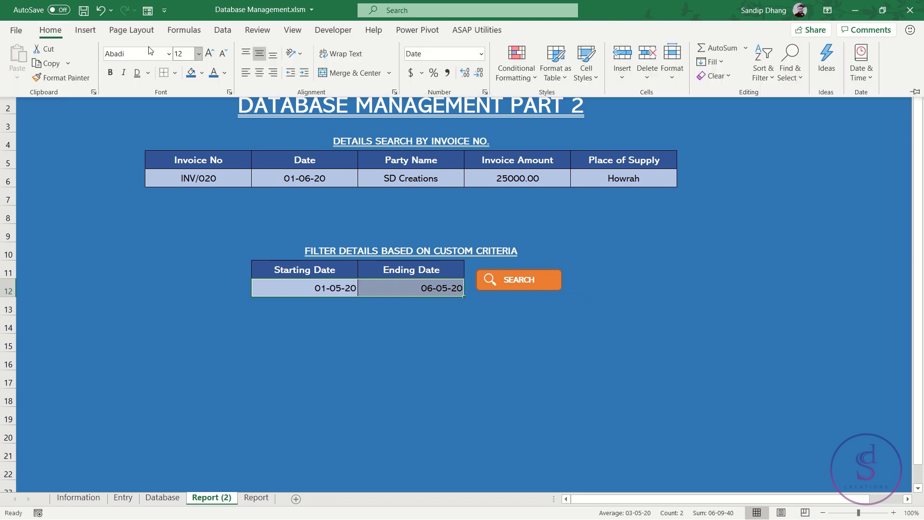
{"action": "left_click", "coordinate": [256, 72]}
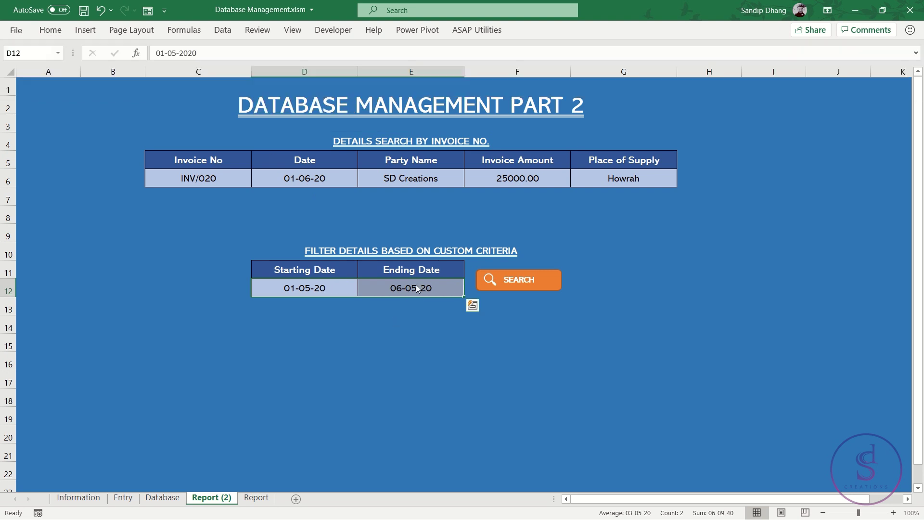
{"action": "left_click", "coordinate": [346, 289]}
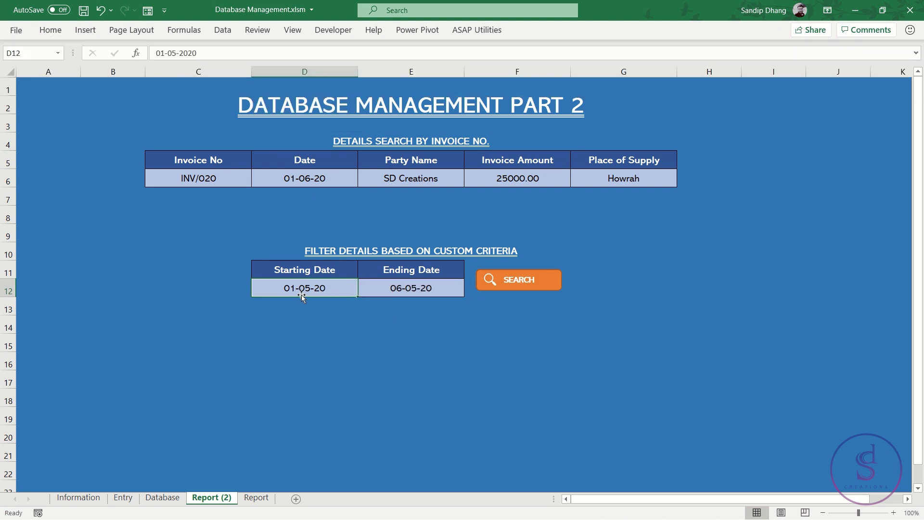
{"action": "left_click", "coordinate": [546, 282], "text": "ctrl"}
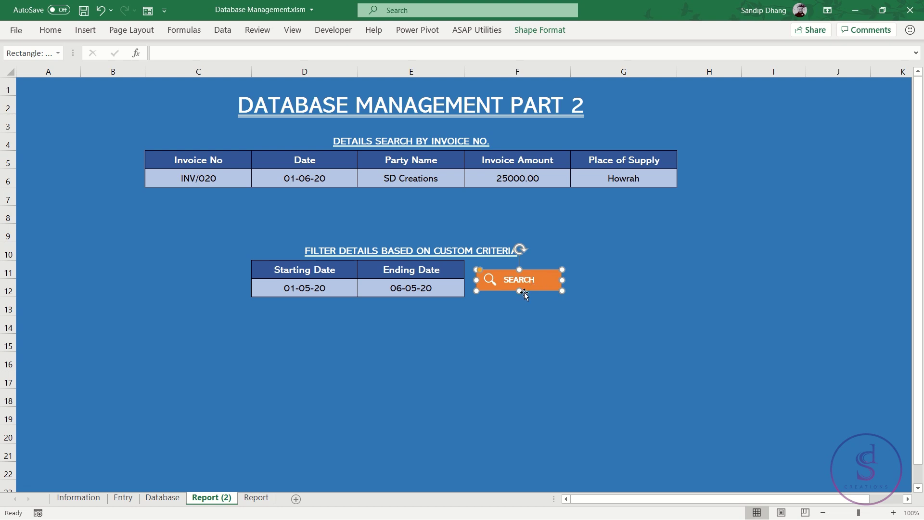
{"action": "left_click", "coordinate": [163, 497]}
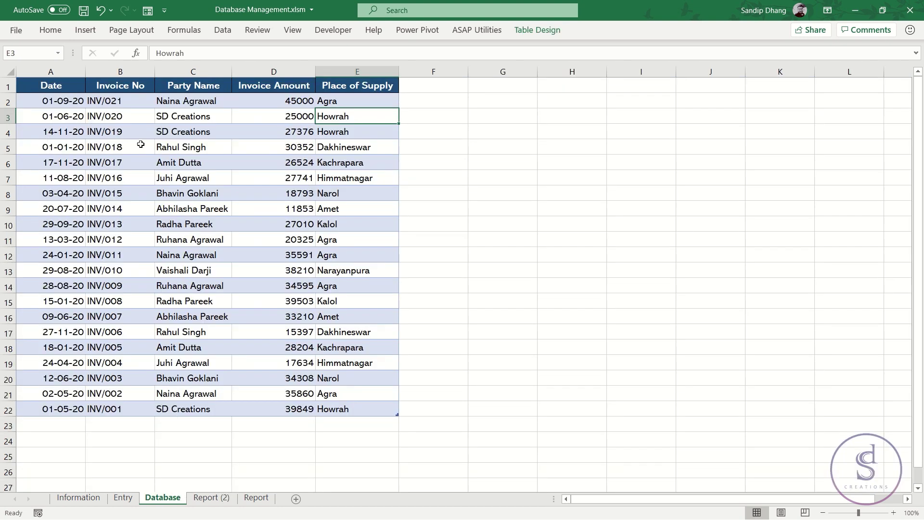
{"action": "left_click", "coordinate": [68, 85]}
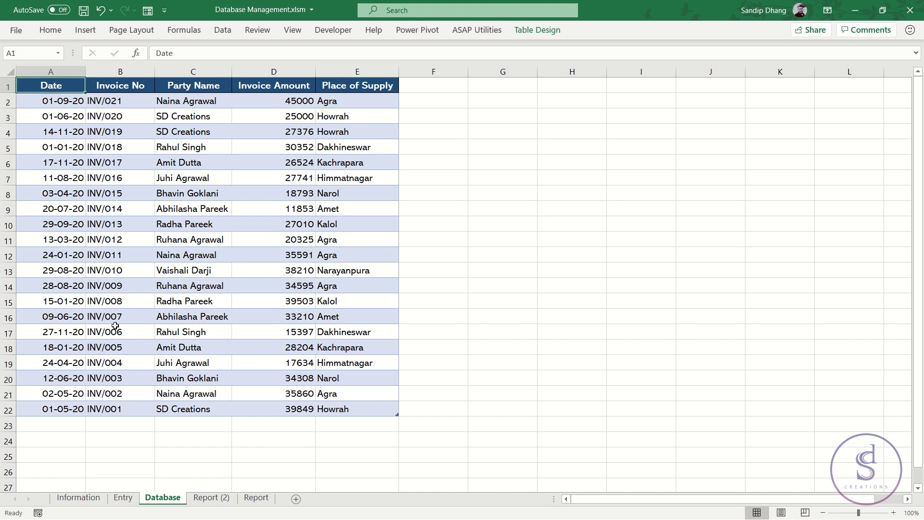
{"action": "left_click", "coordinate": [211, 497]}
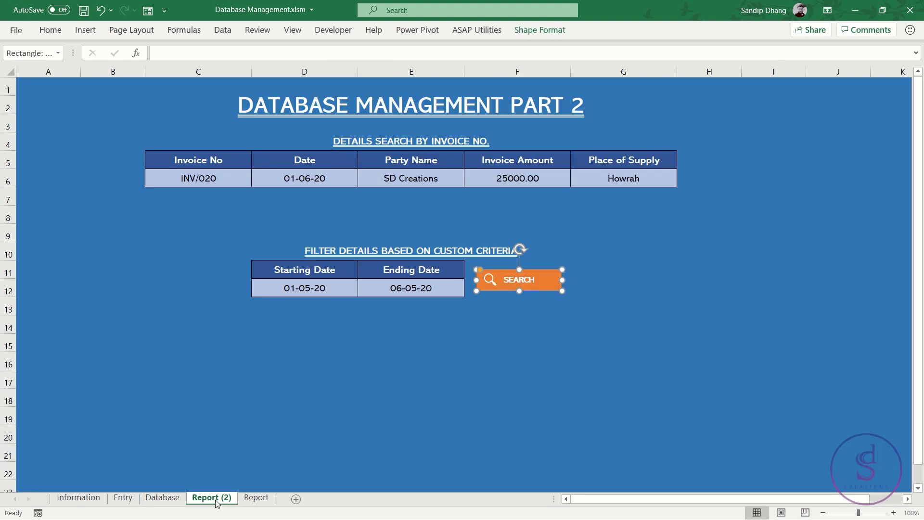
{"action": "mouse_move", "coordinate": [295, 271]}
{"action": "left_mouse_down"}
{"action": "mouse_move", "coordinate": [410, 272]}
{"action": "mouse_move", "coordinate": [400, 286]}
{"action": "left_mouse_up"}
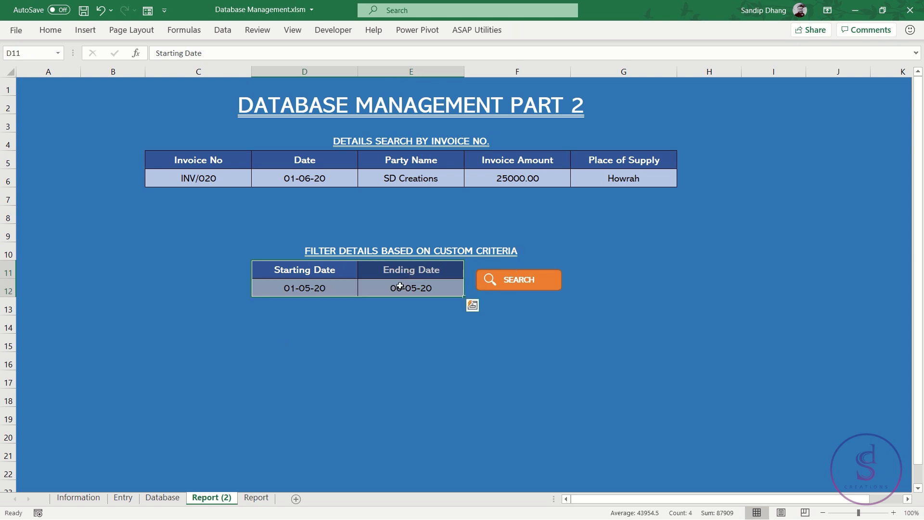
Step: Apply a light fill colour to the criteria block G11:H12
{"action": "left_click_drag", "start_coordinate": [624, 267], "coordinate": [687, 267]}
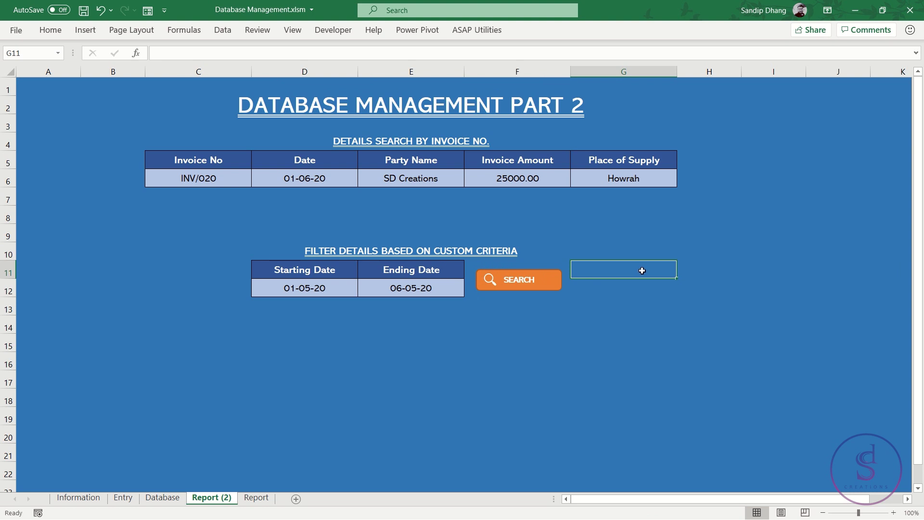
{"action": "left_click_drag", "start_coordinate": [687, 267], "coordinate": [704, 282]}
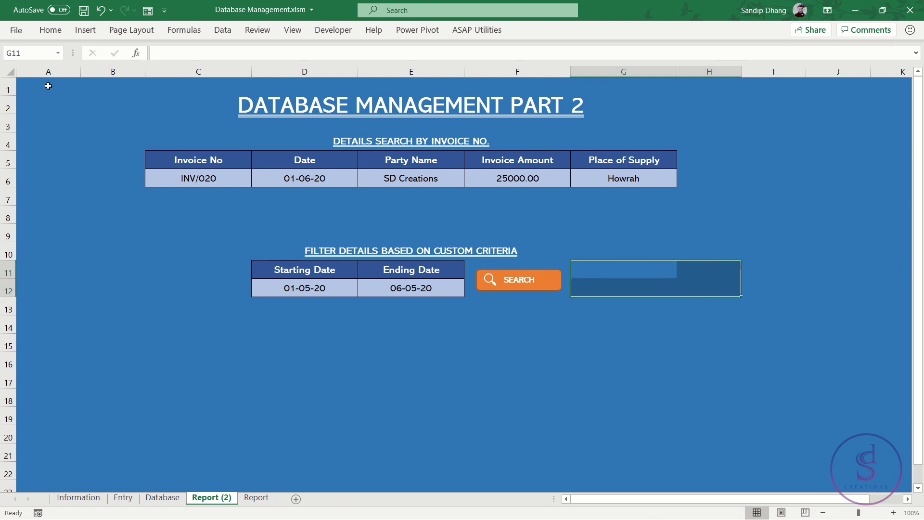
{"action": "left_click", "coordinate": [51, 30]}
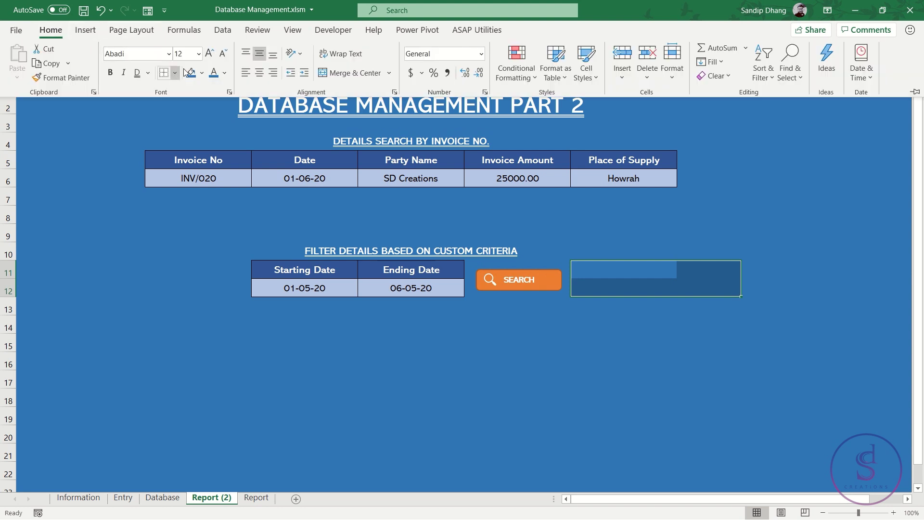
{"action": "left_click", "coordinate": [202, 73]}
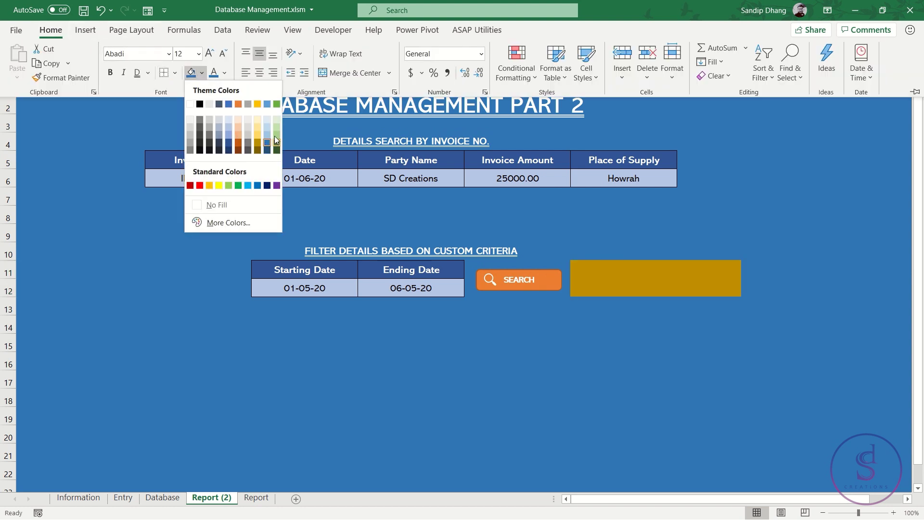
{"action": "left_click", "coordinate": [266, 122]}
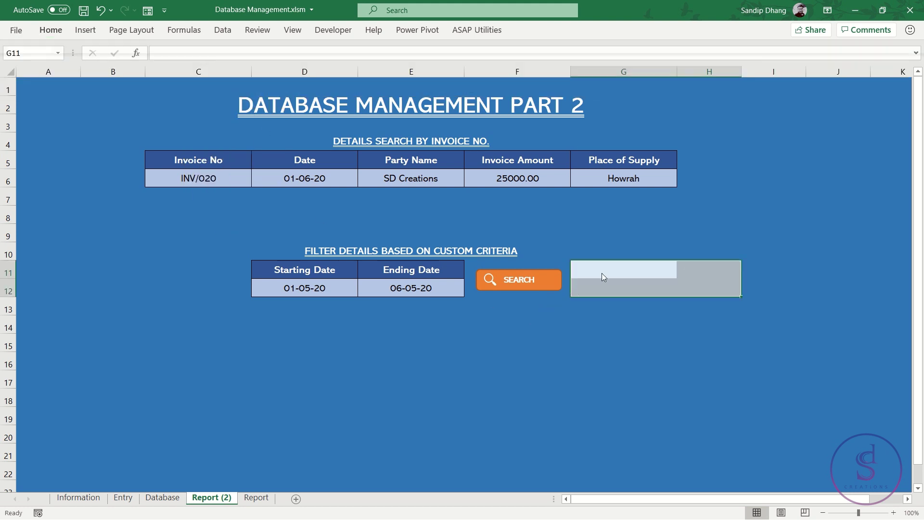
Step: Head both G11 and H11 with 'Date'
{"action": "left_click", "coordinate": [601, 273]}
{"action": "type", "text": "Date"}
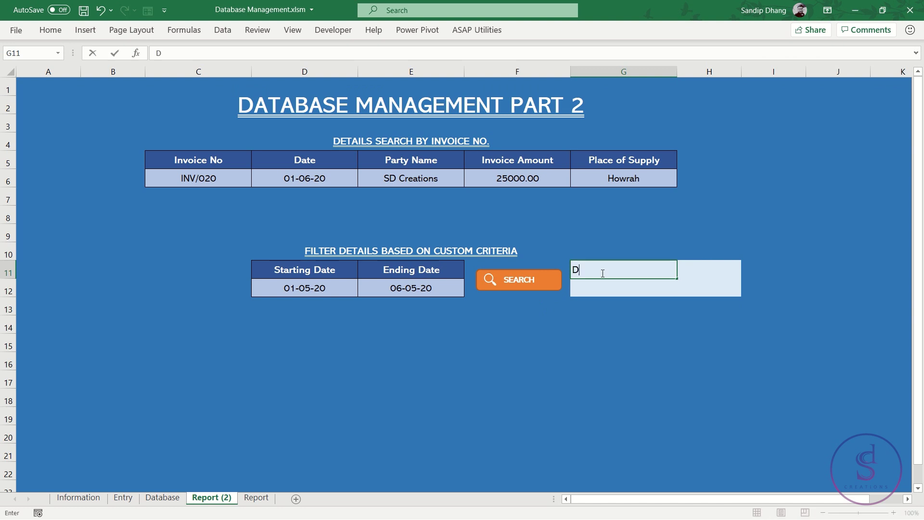
{"action": "key", "text": "Tab"}
{"action": "type", "text": "D"}
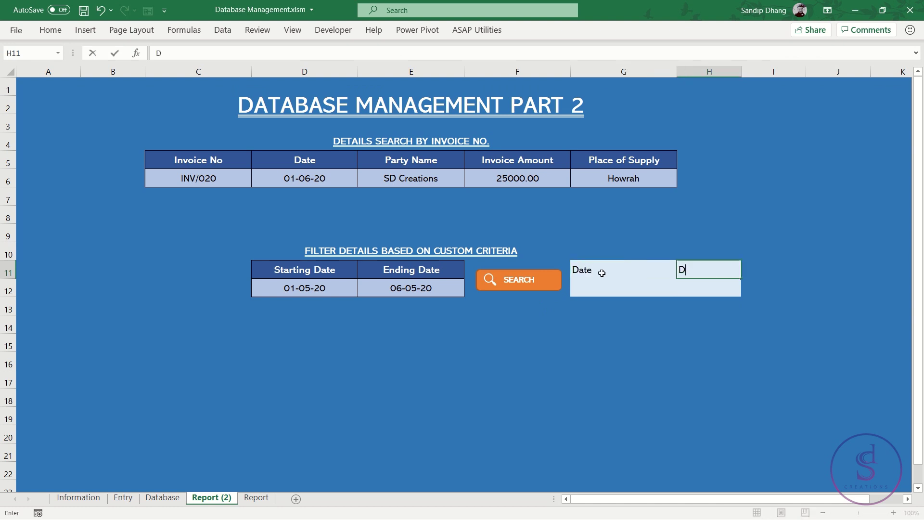
{"action": "type", "text": "ate"}
{"action": "key", "text": "Return"}
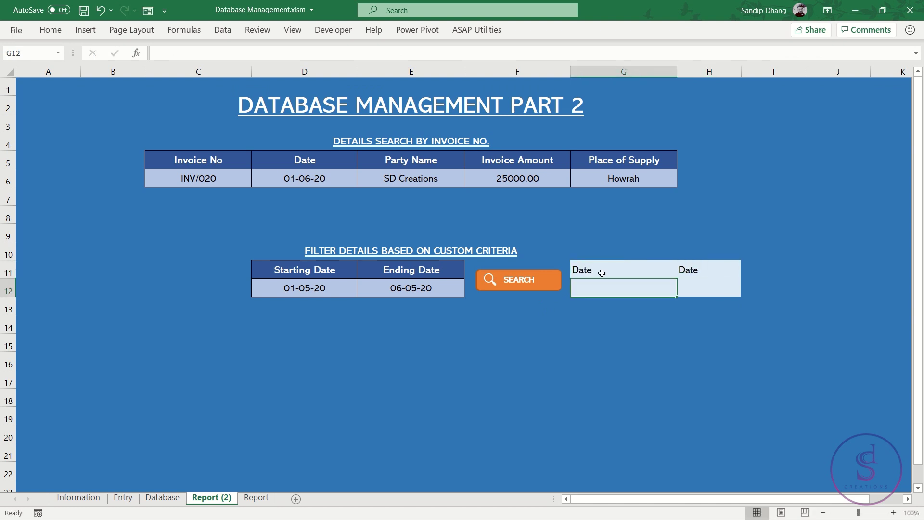
{"action": "left_click", "coordinate": [327, 289]}
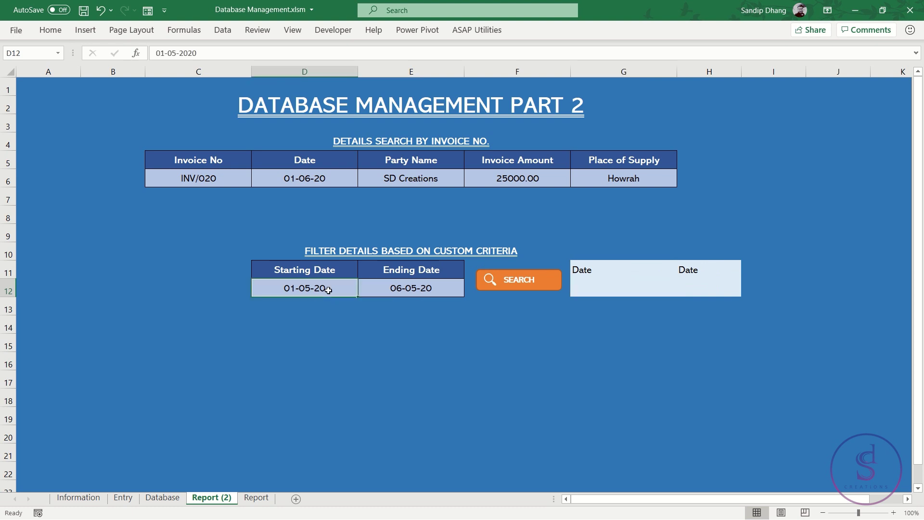
{"action": "left_click", "coordinate": [380, 290]}
Step: Enter =">="&D12 in G12 as the start-date criterion
{"action": "left_click", "coordinate": [584, 289]}
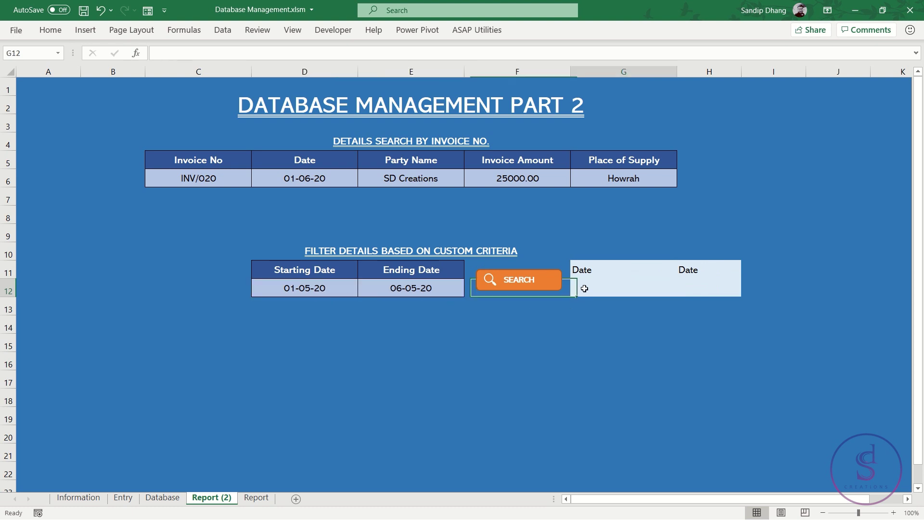
{"action": "type", "text": "="}
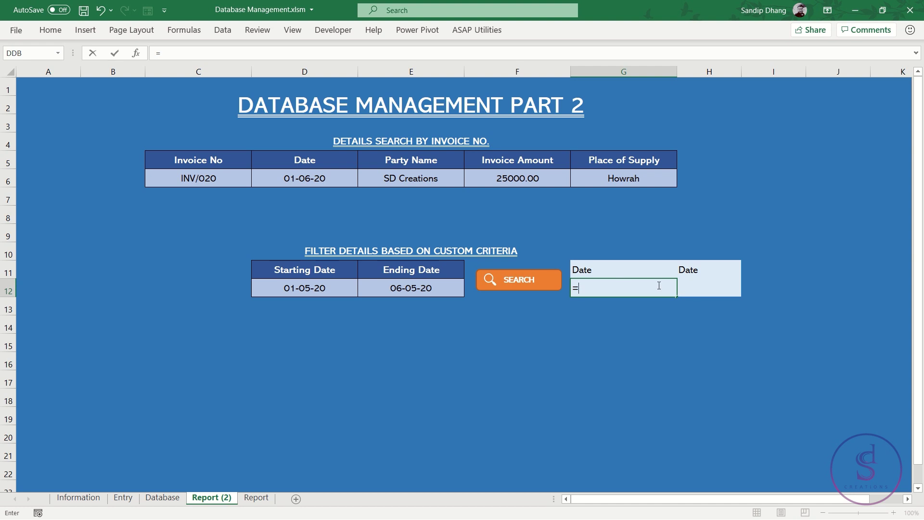
{"action": "type", "text": "\">="}
{"action": "type", "text": "\""}
{"action": "type", "text": "&"}
{"action": "left_click", "coordinate": [332, 288]}
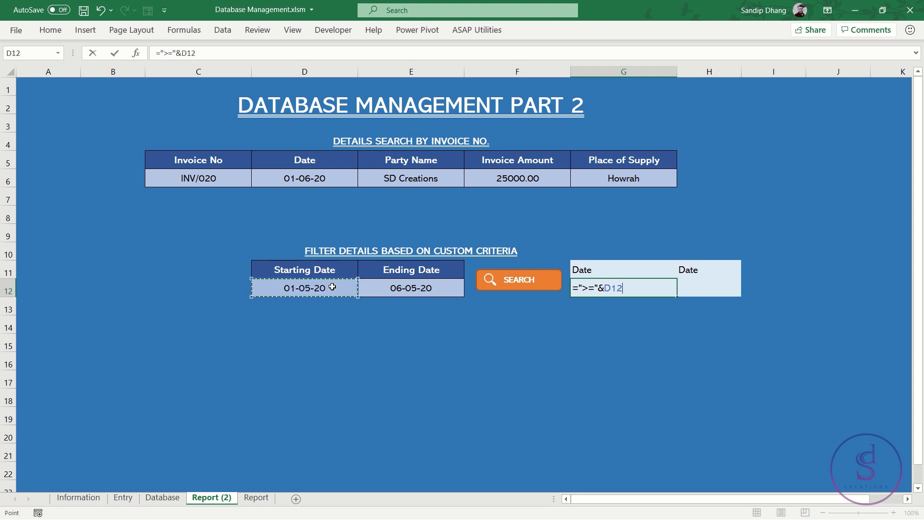
{"action": "key", "text": "Return"}
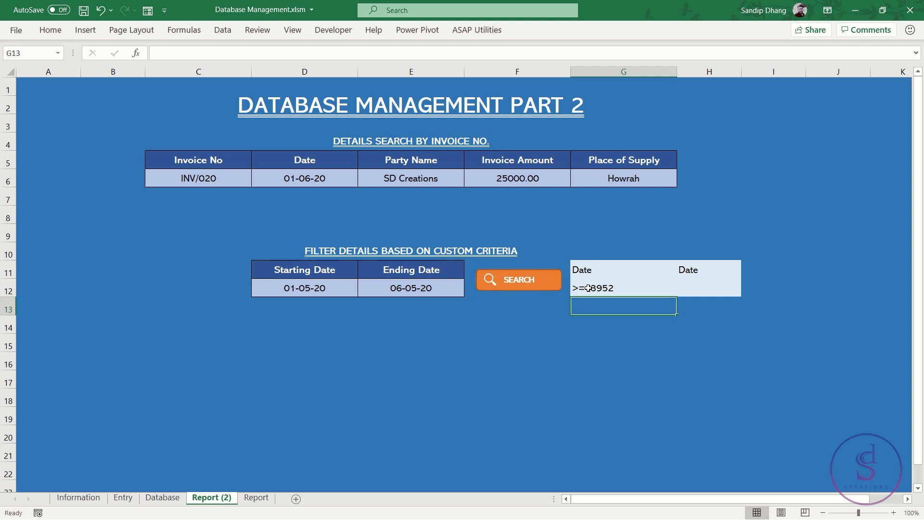
{"action": "left_click", "coordinate": [323, 282]}
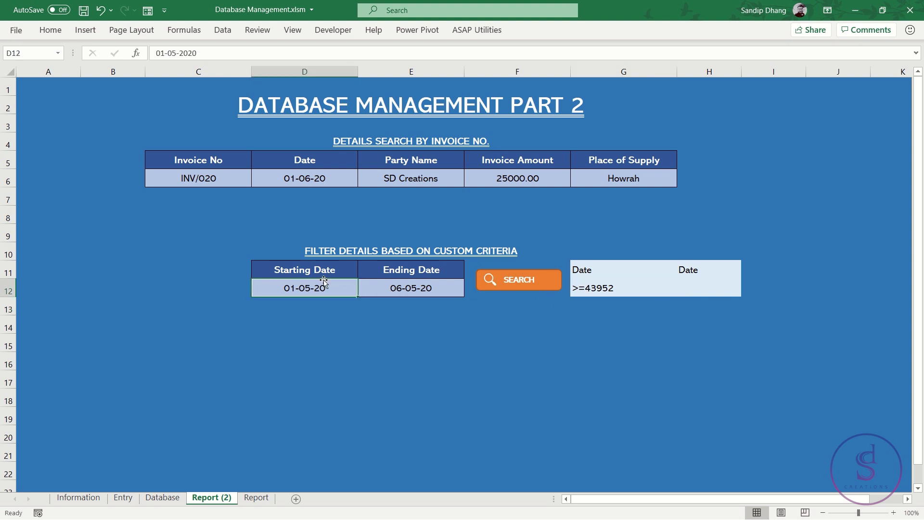
{"action": "left_click", "coordinate": [604, 288]}
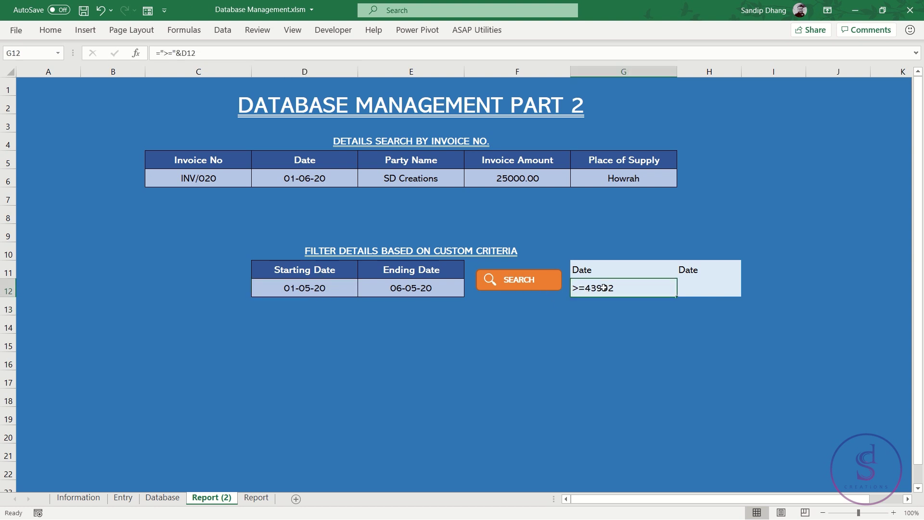
Step: Enter ="<="&E12 in H12 as the end-date criterion, then select G11:H12
{"action": "left_click", "coordinate": [685, 288]}
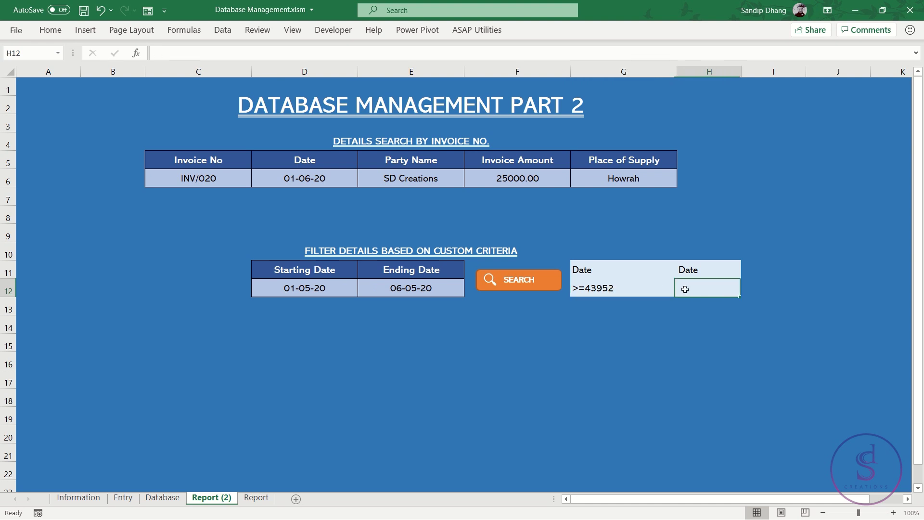
{"action": "type", "text": "="}
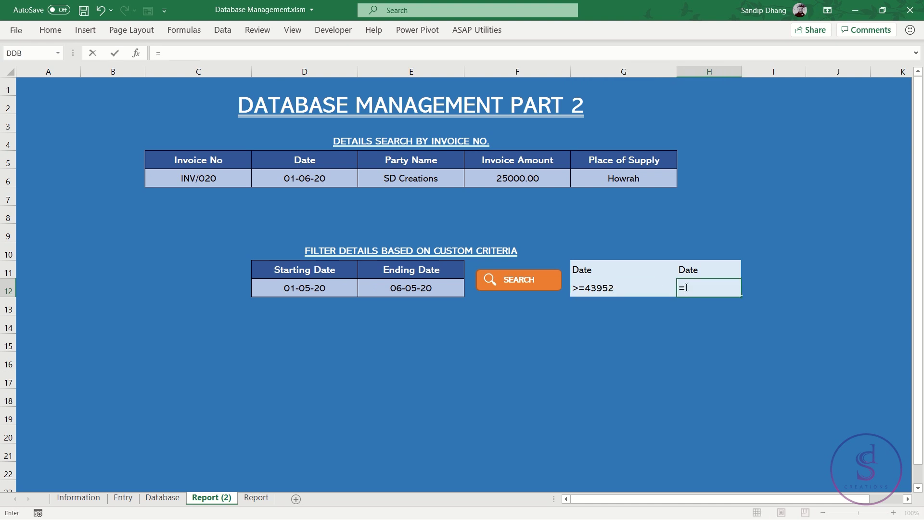
{"action": "type", "text": "\"<="}
{"action": "type", "text": "\""}
{"action": "type", "text": "&"}
{"action": "left_click", "coordinate": [439, 284]}
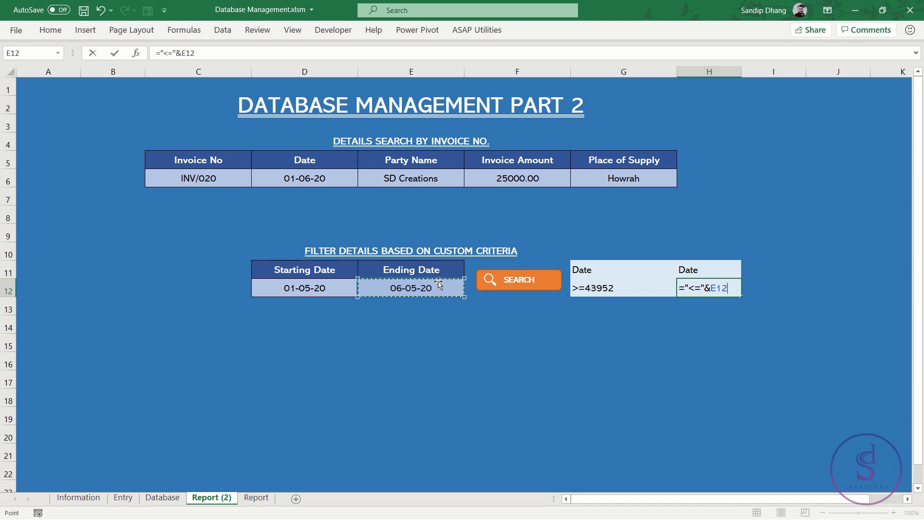
{"action": "key", "text": "Return"}
{"action": "left_click_drag", "start_coordinate": [598, 273], "coordinate": [698, 279]}
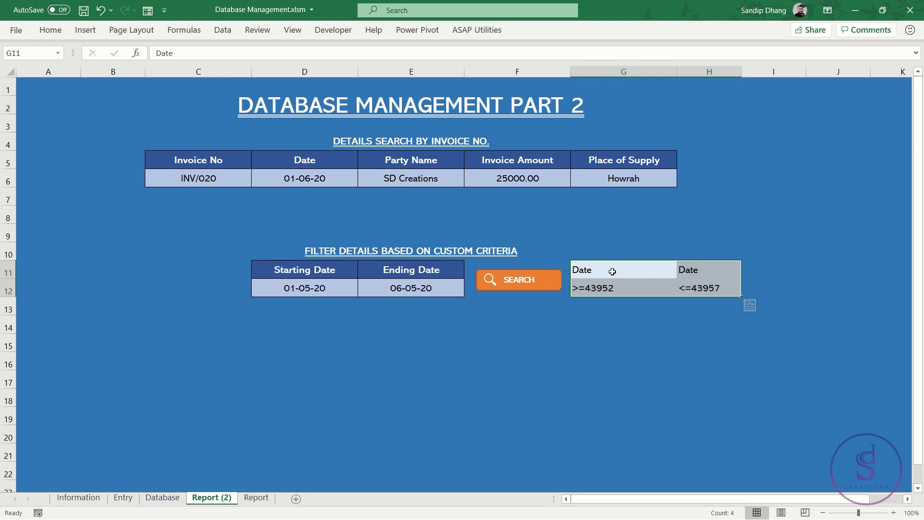
Step: Compare the date headings, select a cell in the G11:H12 criteria block, and switch to the Data ribbon
{"action": "left_click", "coordinate": [300, 268]}
{"action": "left_click", "coordinate": [379, 269]}
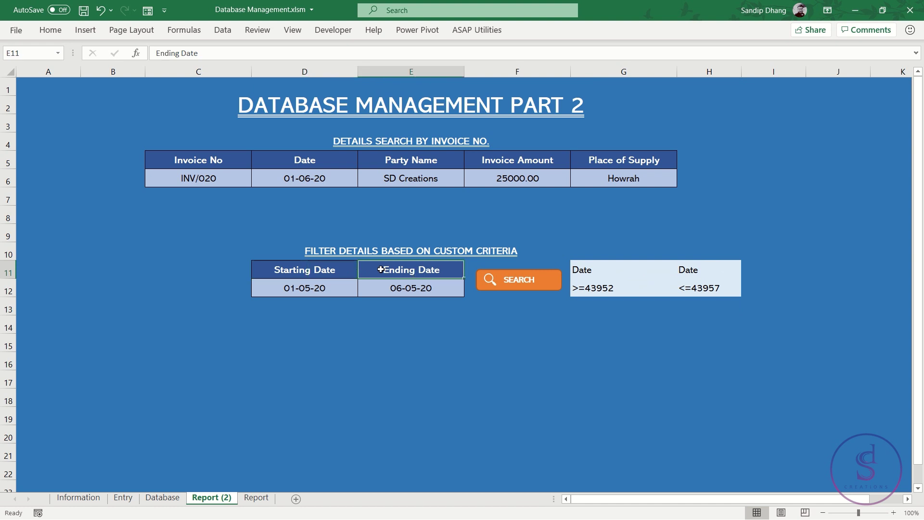
{"action": "left_click", "coordinate": [319, 270]}
{"action": "left_click", "coordinate": [387, 278]}
{"action": "left_click", "coordinate": [594, 275]}
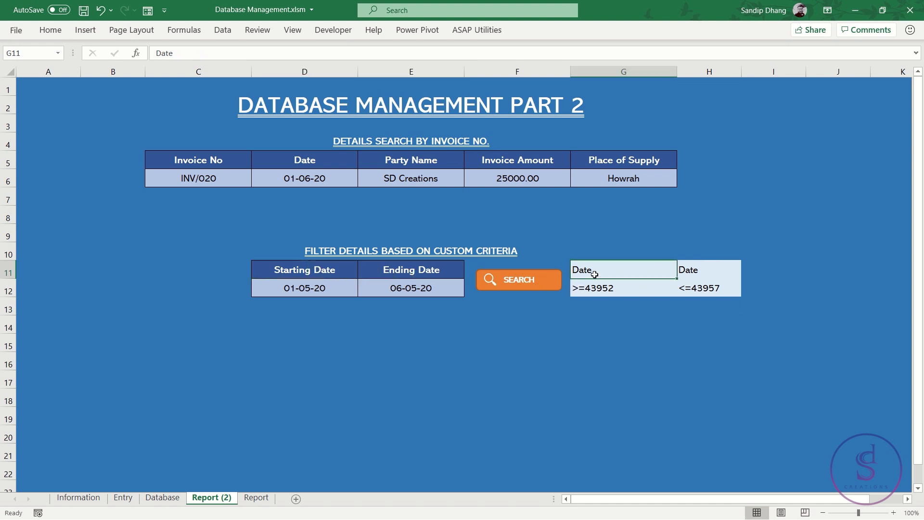
{"action": "left_click", "coordinate": [344, 272]}
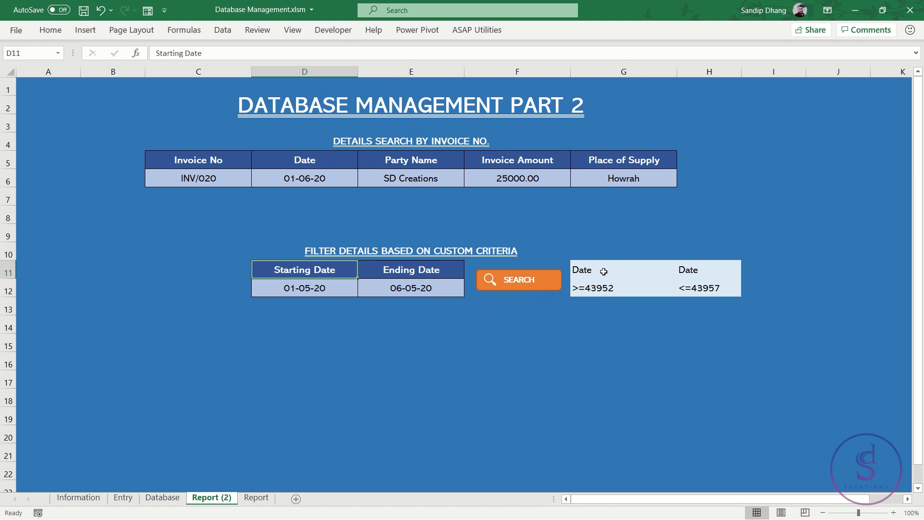
{"action": "left_click_drag", "start_coordinate": [603, 272], "coordinate": [680, 287]}
{"action": "mouse_move", "coordinate": [628, 271]}
{"action": "left_mouse_down"}
{"action": "mouse_move", "coordinate": [700, 272]}
{"action": "mouse_move", "coordinate": [698, 288]}
{"action": "left_mouse_up"}
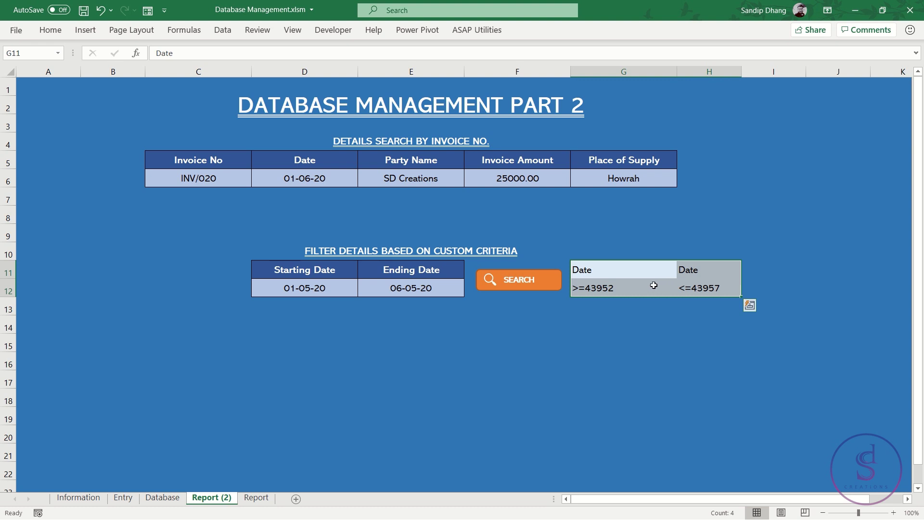
{"action": "left_click", "coordinate": [628, 271]}
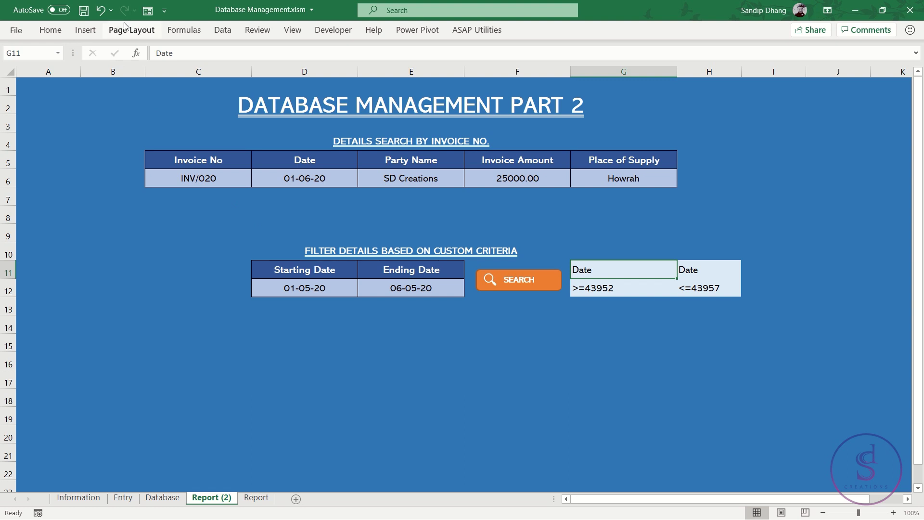
{"action": "left_click", "coordinate": [222, 31]}
Step: Start an Advanced Filter copying to another location, with the Database records as list range
{"action": "left_click", "coordinate": [386, 78]}
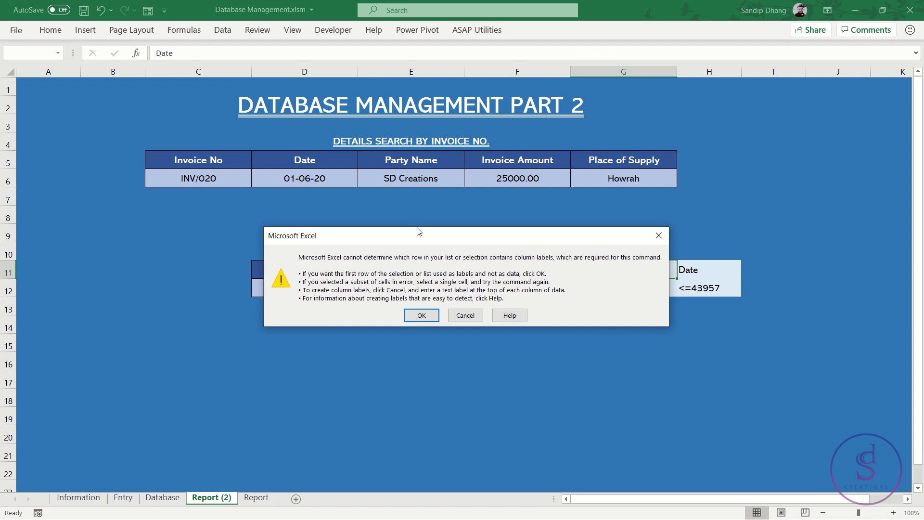
{"action": "left_click_drag", "start_coordinate": [426, 236], "coordinate": [408, 210]}
{"action": "left_click", "coordinate": [404, 290]}
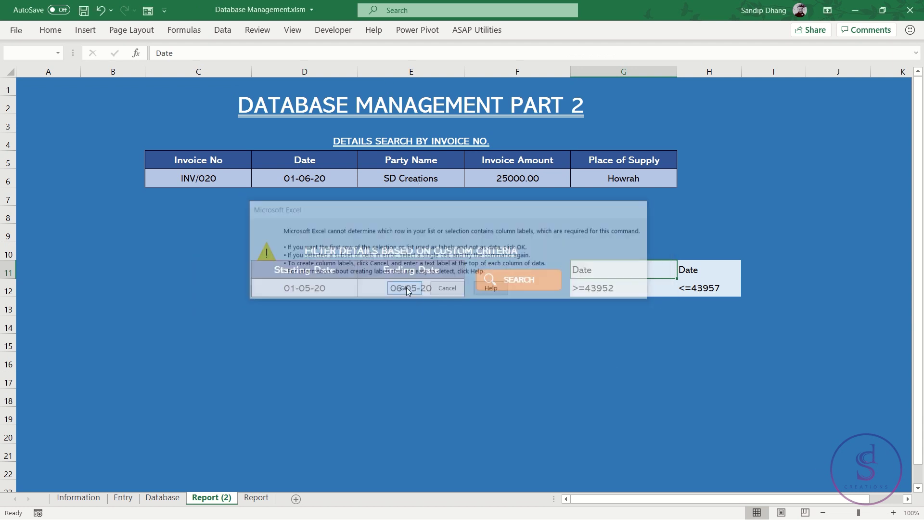
{"action": "left_click", "coordinate": [356, 219]}
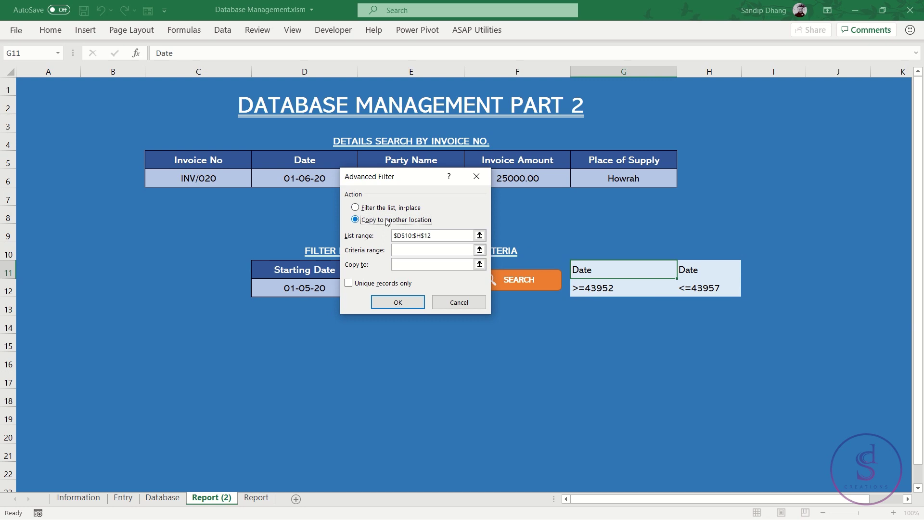
{"action": "left_click_drag", "start_coordinate": [439, 235], "coordinate": [392, 236]}
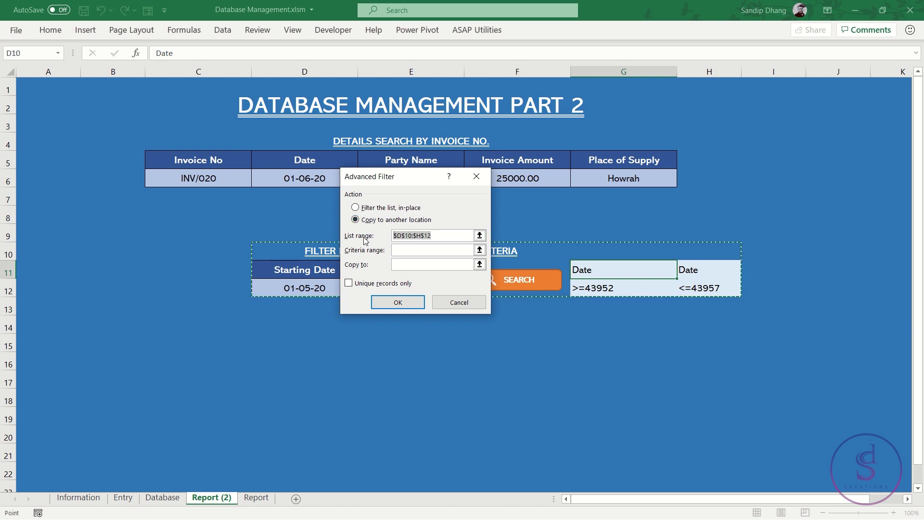
{"action": "left_click", "coordinate": [162, 497]}
{"action": "left_click_drag", "start_coordinate": [53, 86], "coordinate": [398, 414]}
Step: Set the criteria range to G11:H12 and output to C15, then run the filter
{"action": "left_click", "coordinate": [409, 248]}
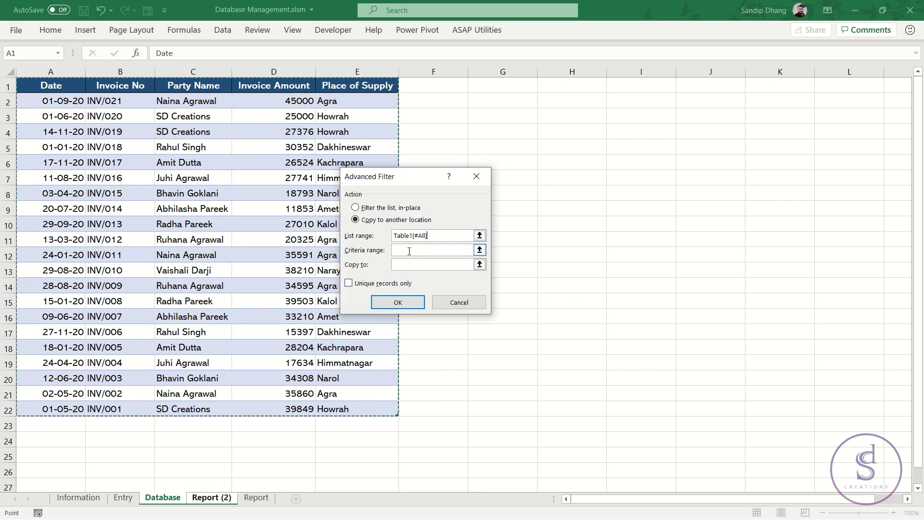
{"action": "left_click", "coordinate": [211, 498]}
{"action": "left_click", "coordinate": [647, 271]}
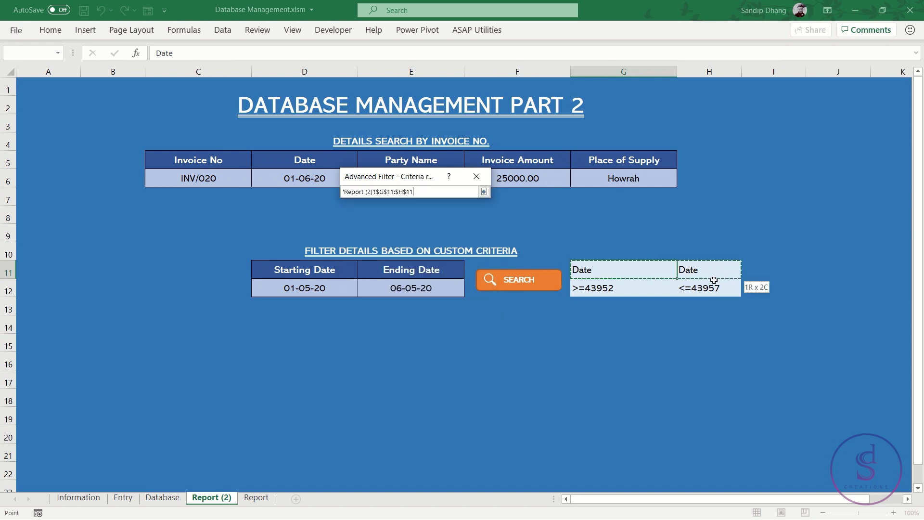
{"action": "left_click_drag", "start_coordinate": [647, 272], "coordinate": [711, 287]}
{"action": "left_click", "coordinate": [393, 264]}
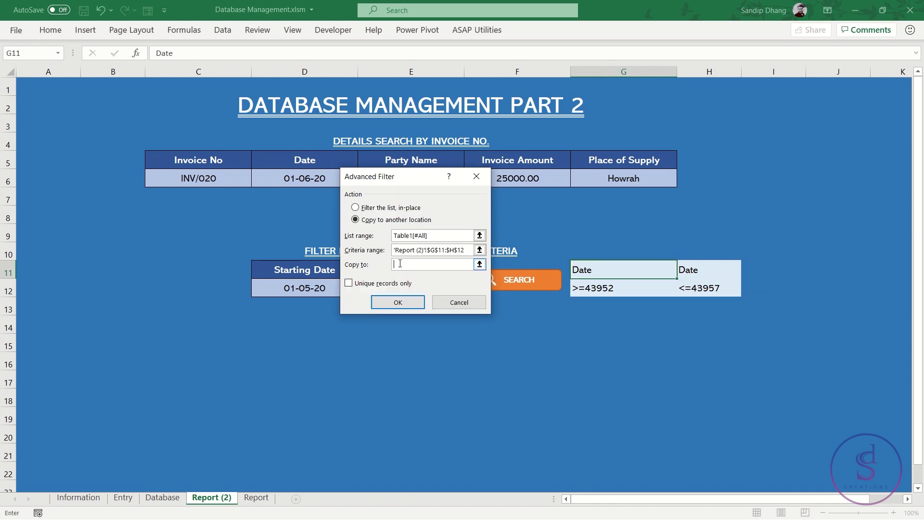
{"action": "left_click", "coordinate": [180, 349]}
{"action": "left_click", "coordinate": [397, 302]}
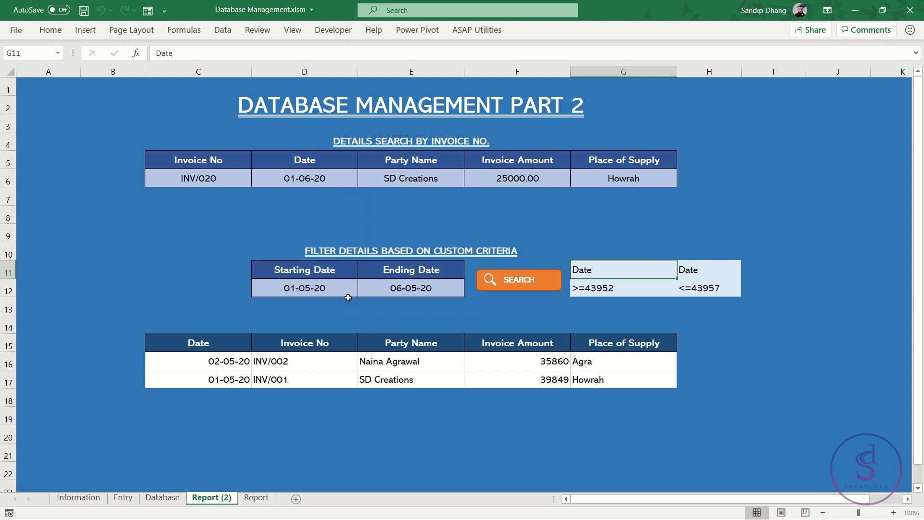
Step: Open the Record Macro dialog from the status bar
{"action": "left_click_drag", "start_coordinate": [596, 270], "coordinate": [689, 280]}
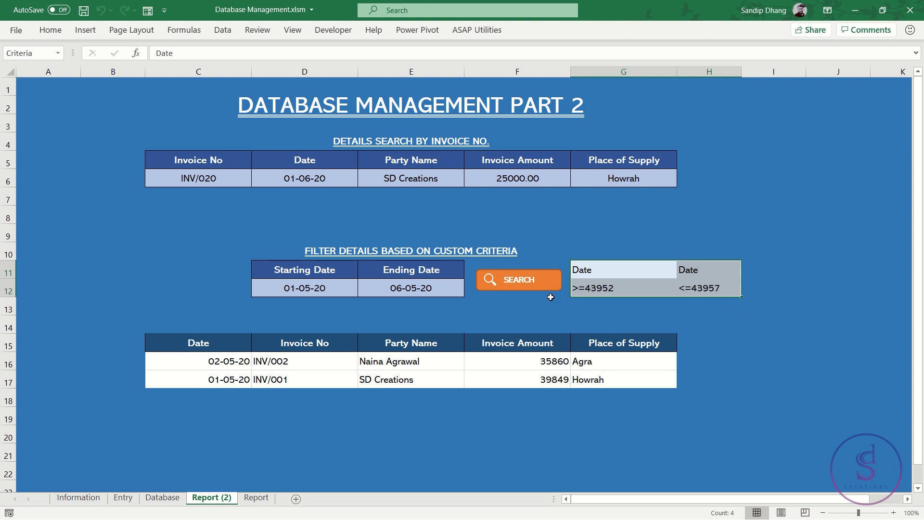
{"action": "left_click", "coordinate": [316, 272]}
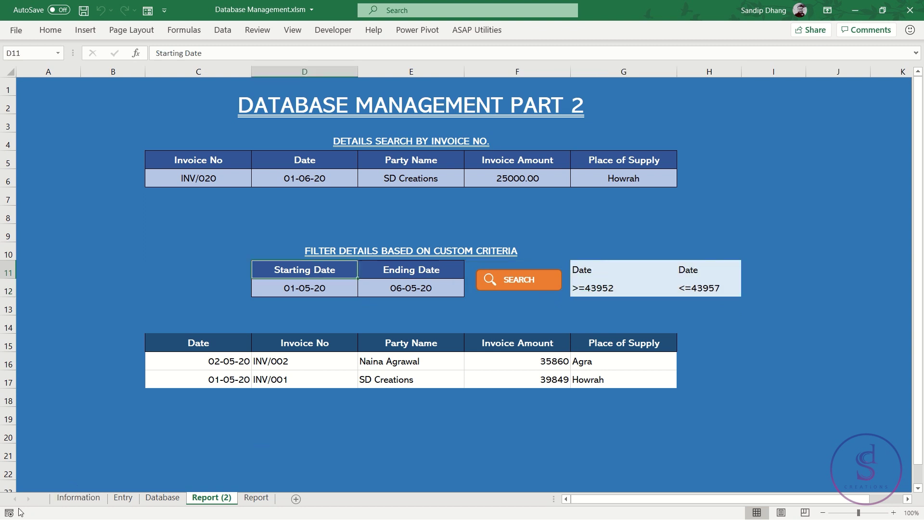
{"action": "left_click", "coordinate": [10, 512]}
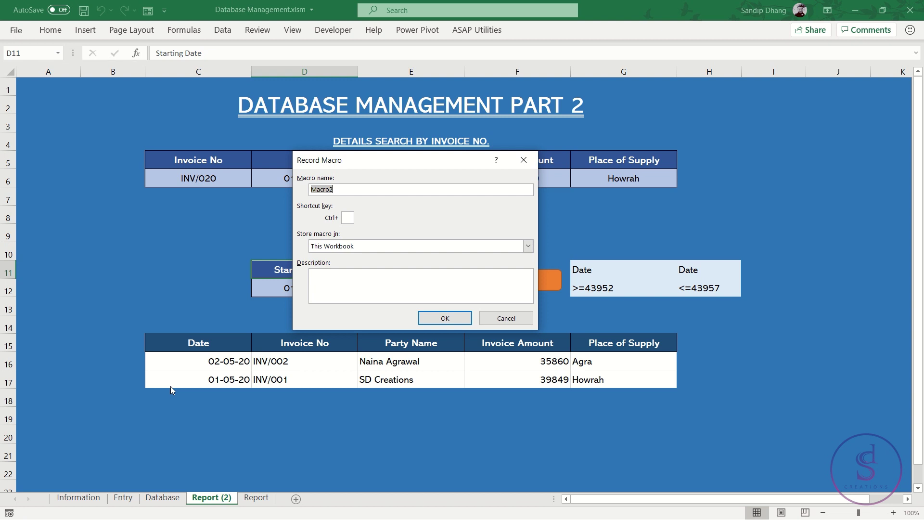
Step: Name the macro FilterResult, start recording, and select the whole results table from C15
{"action": "type", "text": "Fil"}
{"action": "type", "text": "terResu"}
{"action": "key", "text": "Return"}
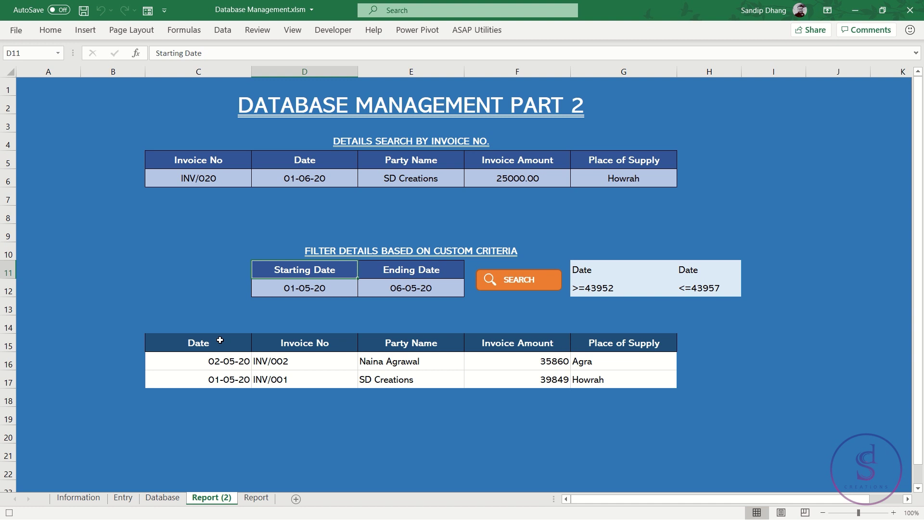
{"action": "left_click", "coordinate": [220, 341]}
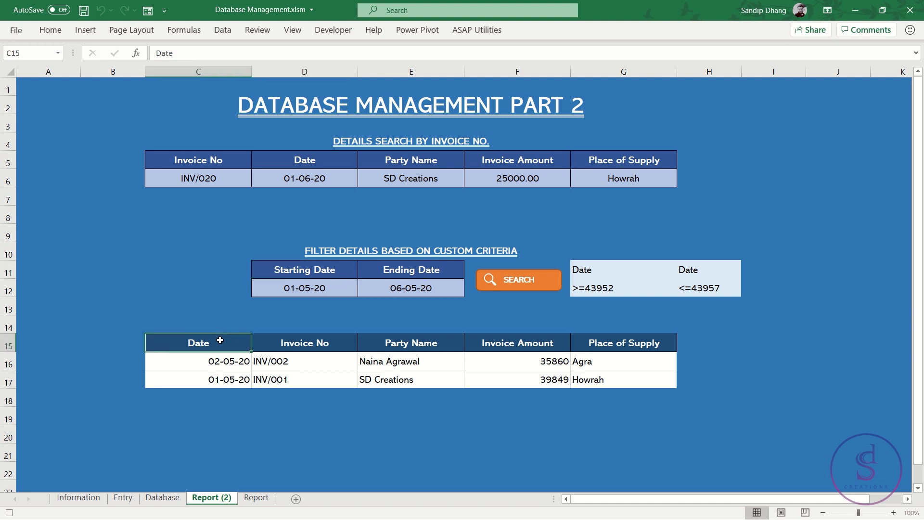
{"action": "key", "text": "ctrl+shift+Down"}
{"action": "key", "text": "ctrl+shift+Right"}
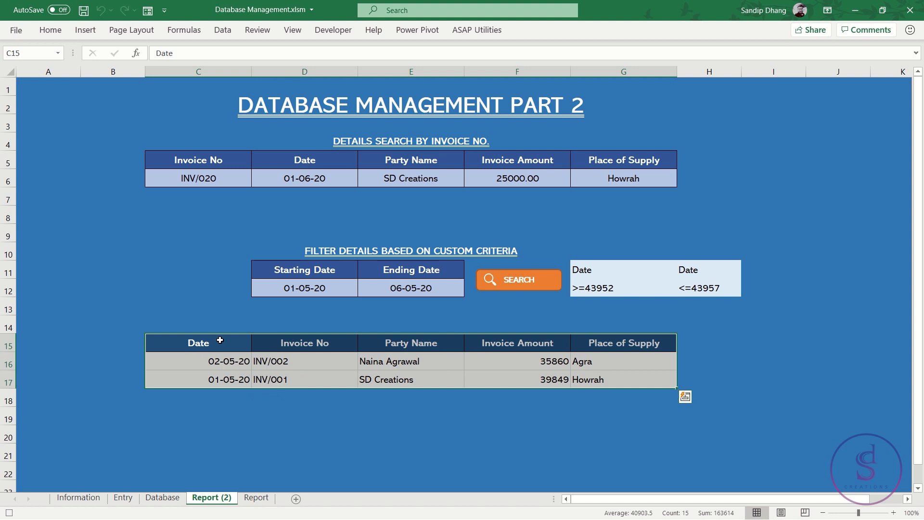
{"action": "right_click", "coordinate": [219, 340]}
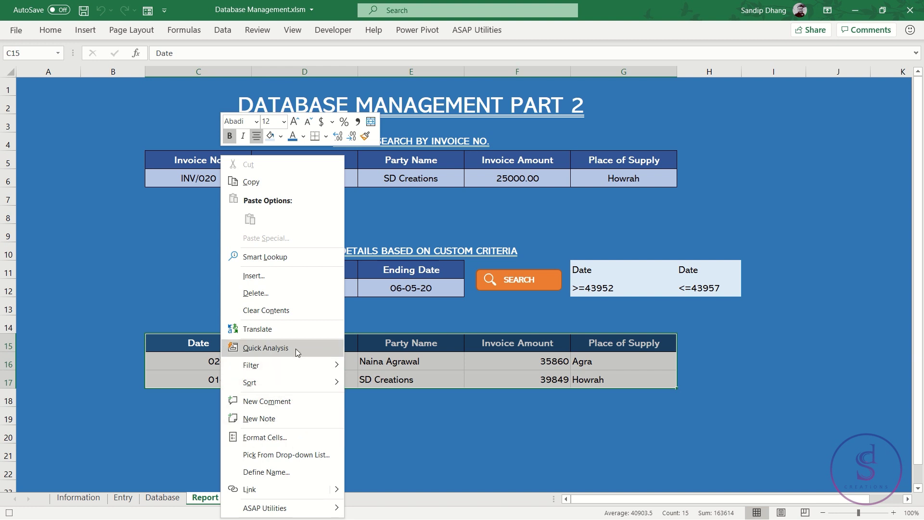
Step: Clear the results table and start an Advanced Filter to another location, with list range Table1[#All]
{"action": "left_click", "coordinate": [286, 310]}
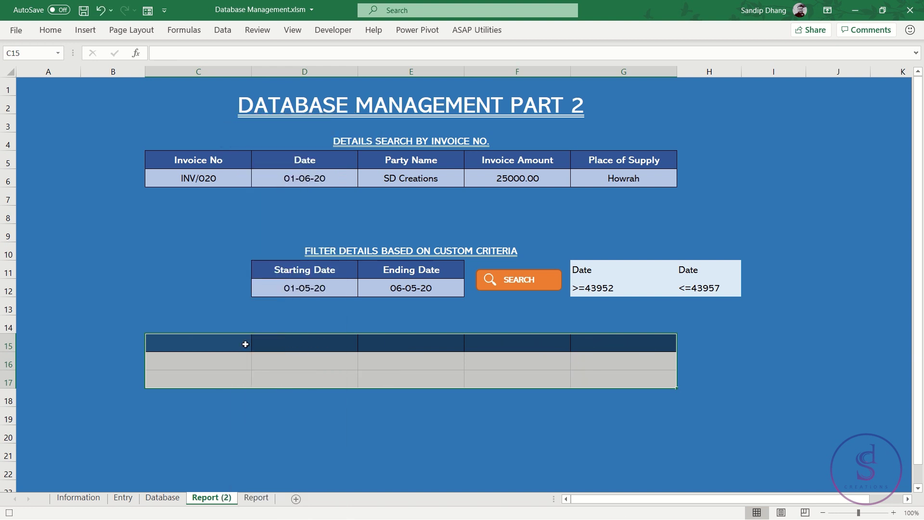
{"action": "left_click", "coordinate": [219, 345]}
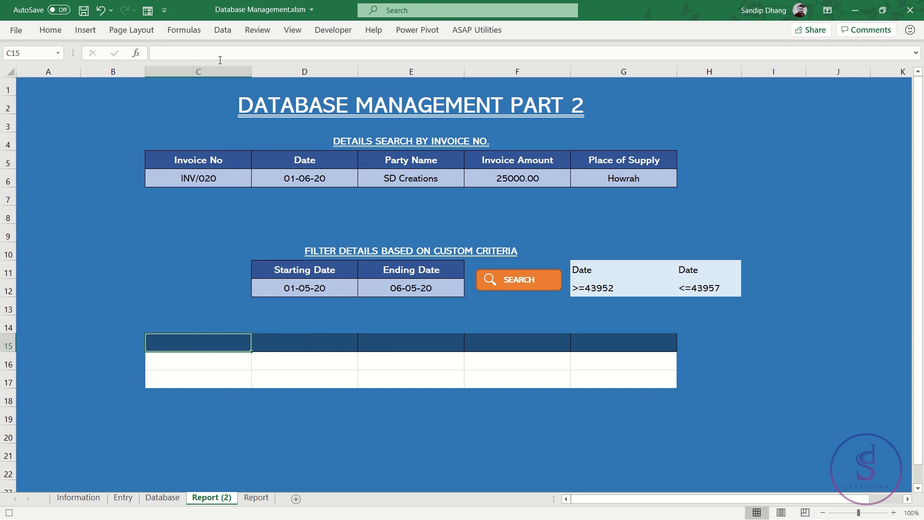
{"action": "left_click", "coordinate": [225, 31]}
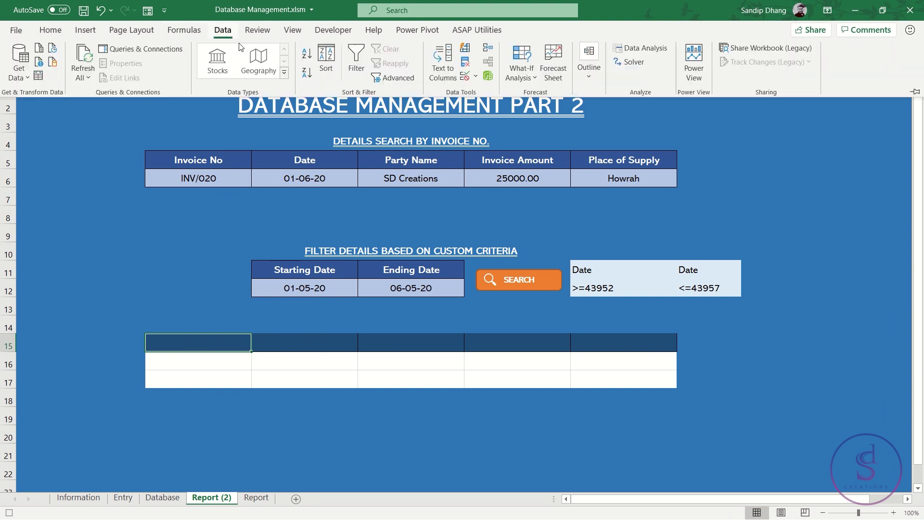
{"action": "left_click", "coordinate": [393, 78]}
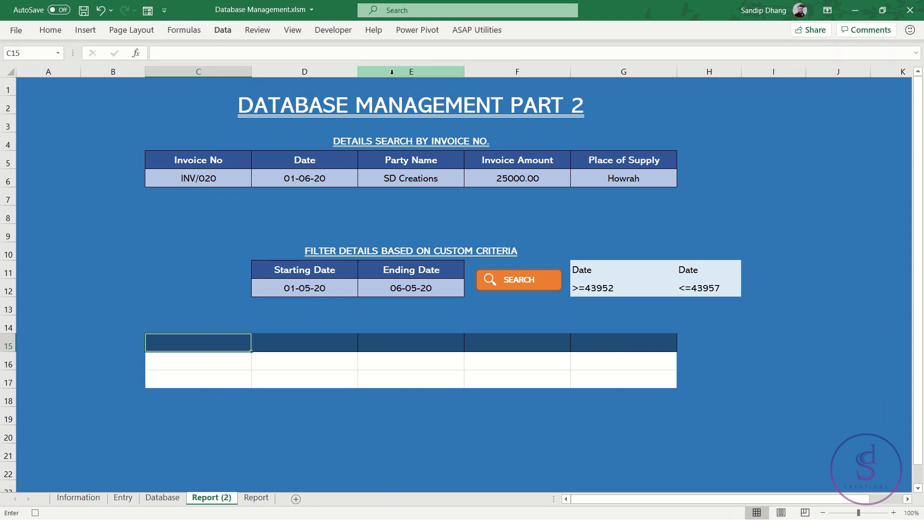
{"action": "left_click", "coordinate": [395, 221]}
{"action": "left_click", "coordinate": [407, 235]}
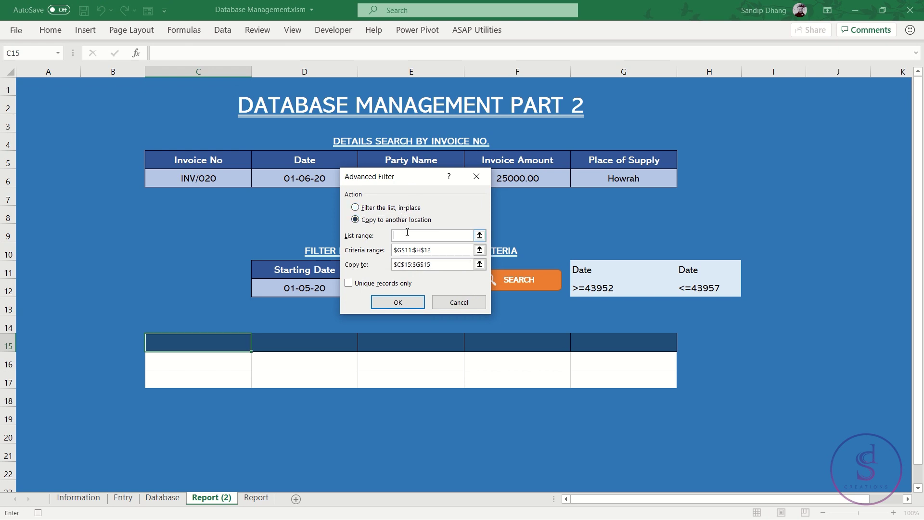
{"action": "left_click", "coordinate": [161, 498]}
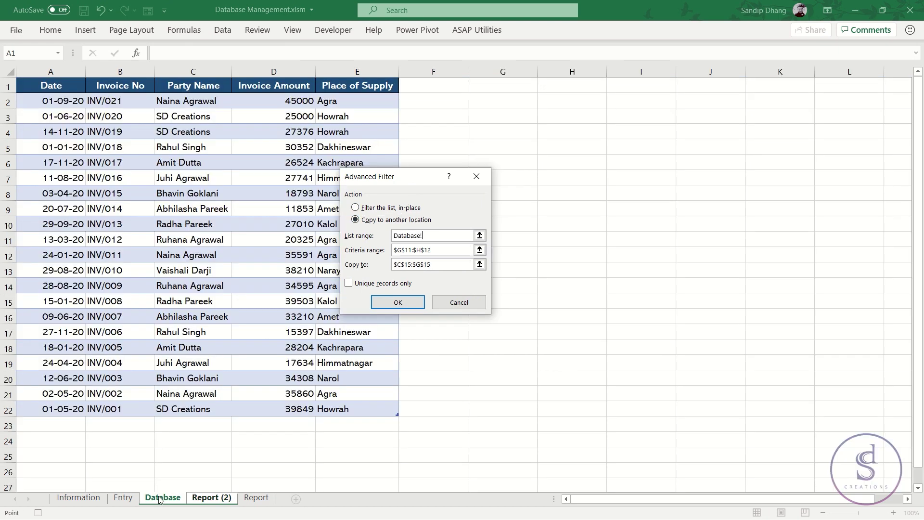
{"action": "left_click", "coordinate": [50, 86]}
{"action": "key", "text": "ctrl+a"}
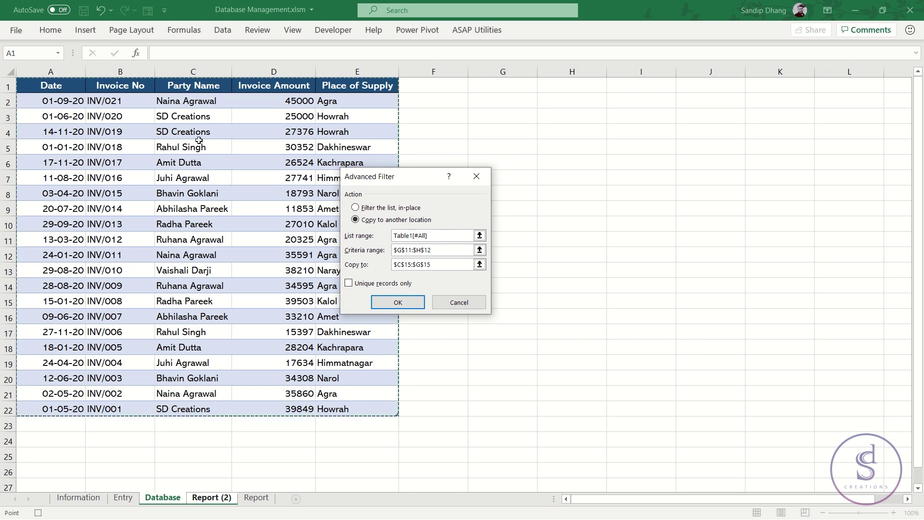
Step: Set criteria G11:H12 and copy-to C15, run the filter, and stop the macro recording
{"action": "left_click", "coordinate": [438, 250]}
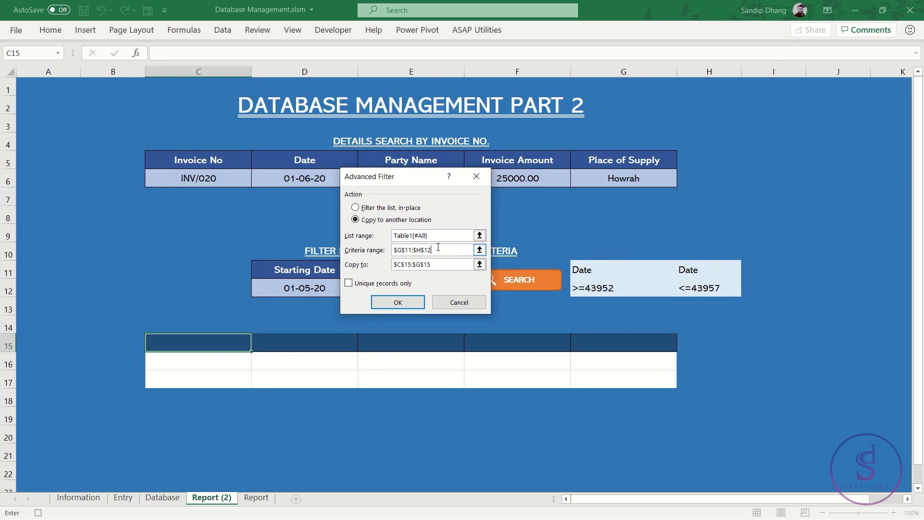
{"action": "key", "text": "BackSpace"}
{"action": "key", "text": "BackSpace"}
{"action": "key", "text": "BackSpace"}
{"action": "key", "text": "BackSpace"}
{"action": "left_click_drag", "start_coordinate": [605, 268], "coordinate": [692, 285]}
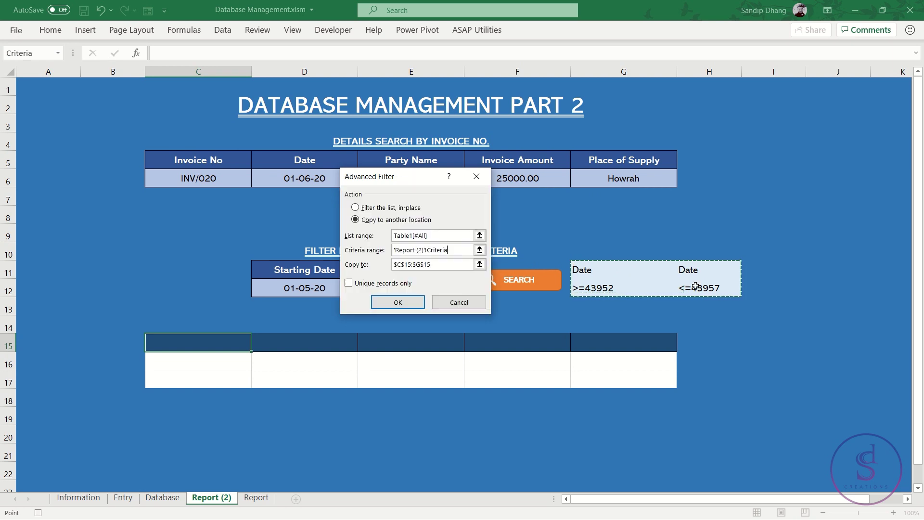
{"action": "left_click", "coordinate": [438, 266]}
{"action": "left_click", "coordinate": [368, 265]}
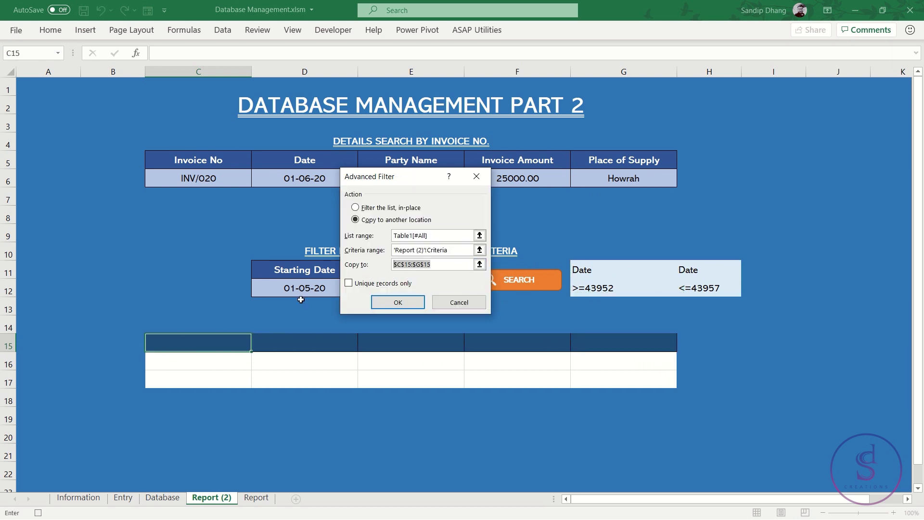
{"action": "left_click", "coordinate": [216, 344]}
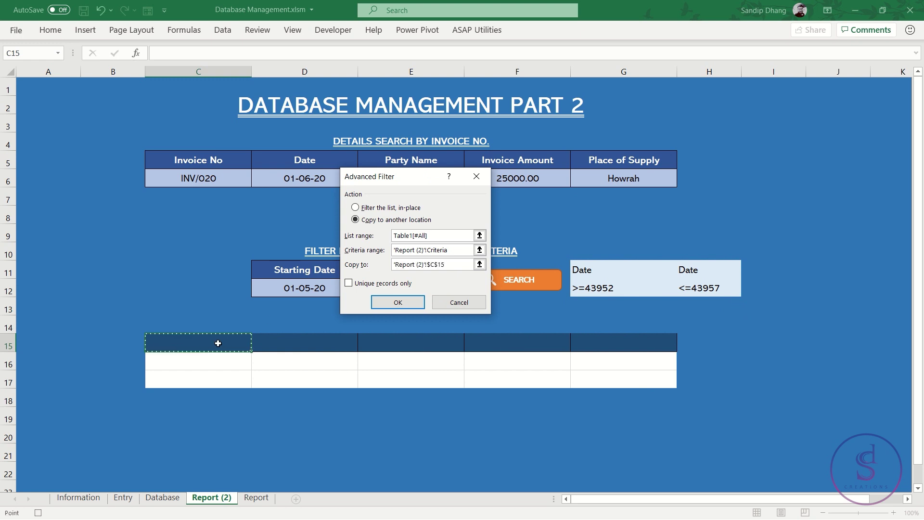
{"action": "left_click", "coordinate": [397, 302]}
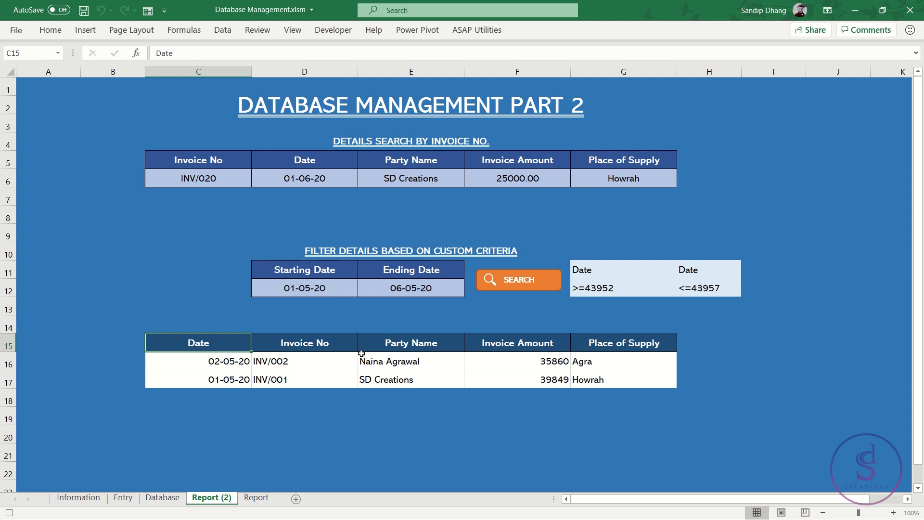
{"action": "left_click", "coordinate": [7, 512]}
Step: Assign the FilterResult macro to the SEARCH shape on Report (2)
{"action": "left_click", "coordinate": [547, 277], "text": "ctrl"}
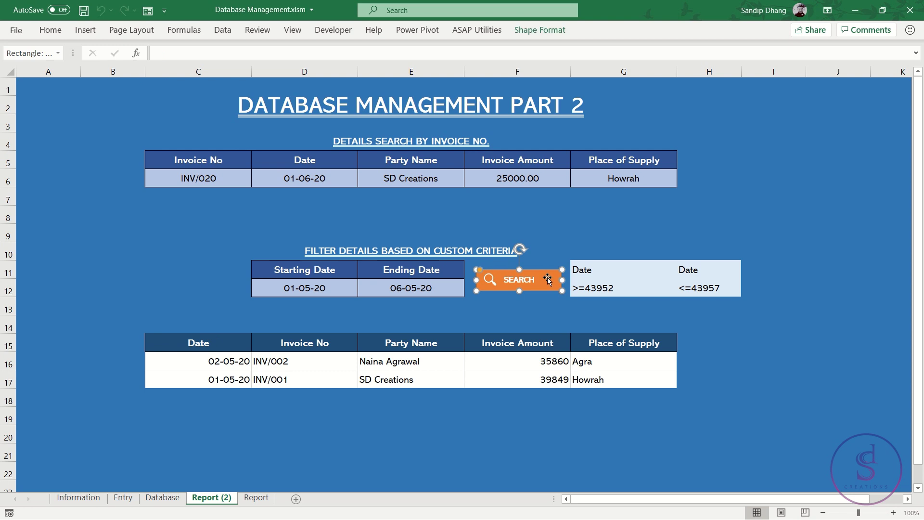
{"action": "right_click", "coordinate": [547, 277]}
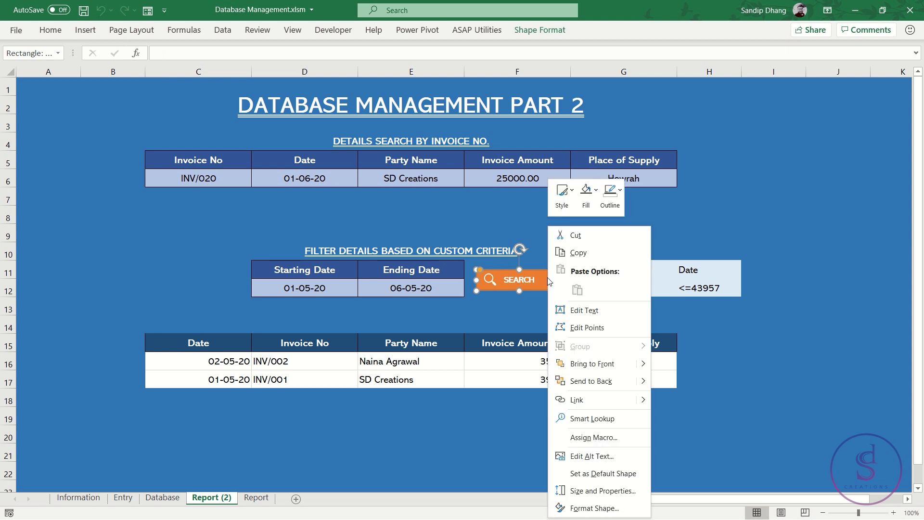
{"action": "left_click", "coordinate": [612, 441]}
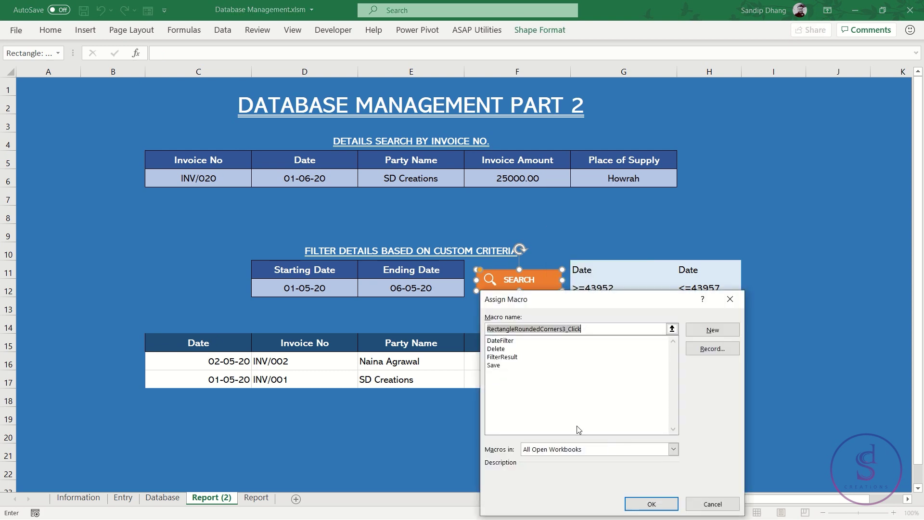
{"action": "left_click", "coordinate": [504, 357]}
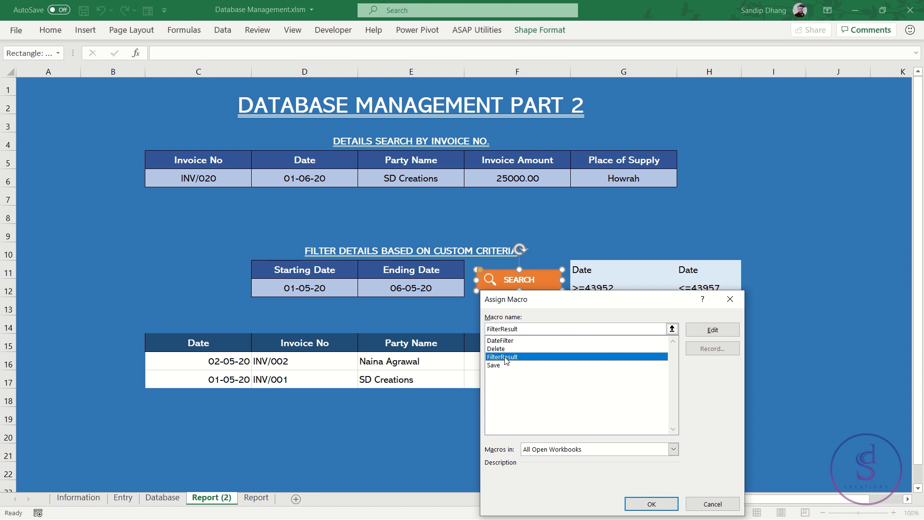
{"action": "left_click", "coordinate": [533, 340]}
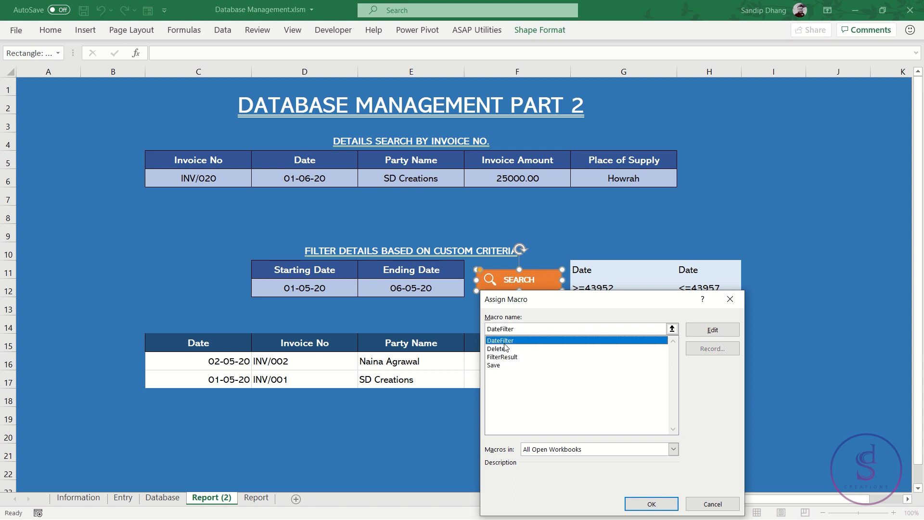
{"action": "left_click", "coordinate": [529, 357]}
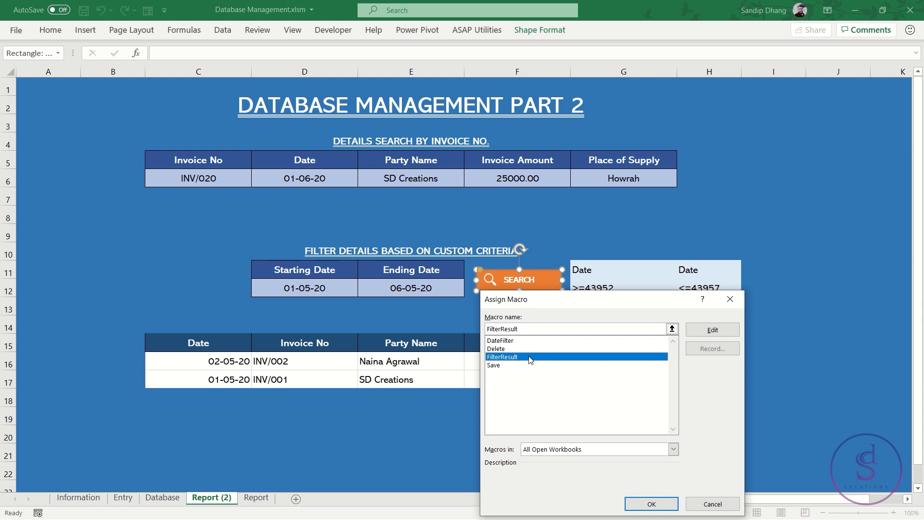
{"action": "left_click", "coordinate": [660, 507]}
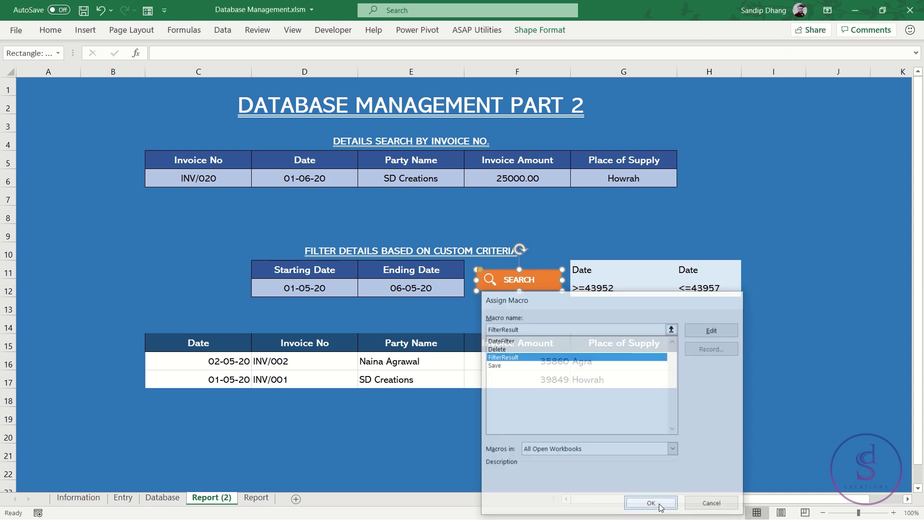
{"action": "left_click", "coordinate": [508, 314]}
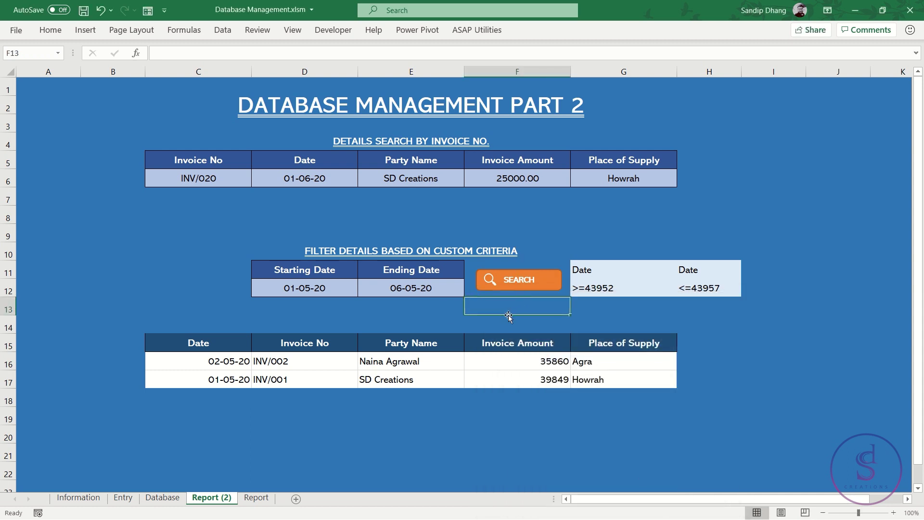
Step: Enter 1-1-20 as the starting date in D12 and run SEARCH
{"action": "left_click", "coordinate": [316, 288]}
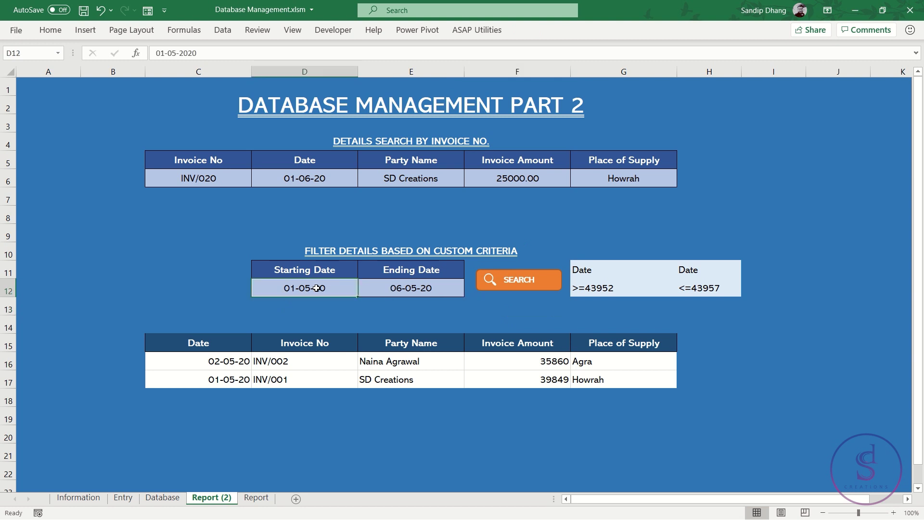
{"action": "type", "text": "1-1-20"}
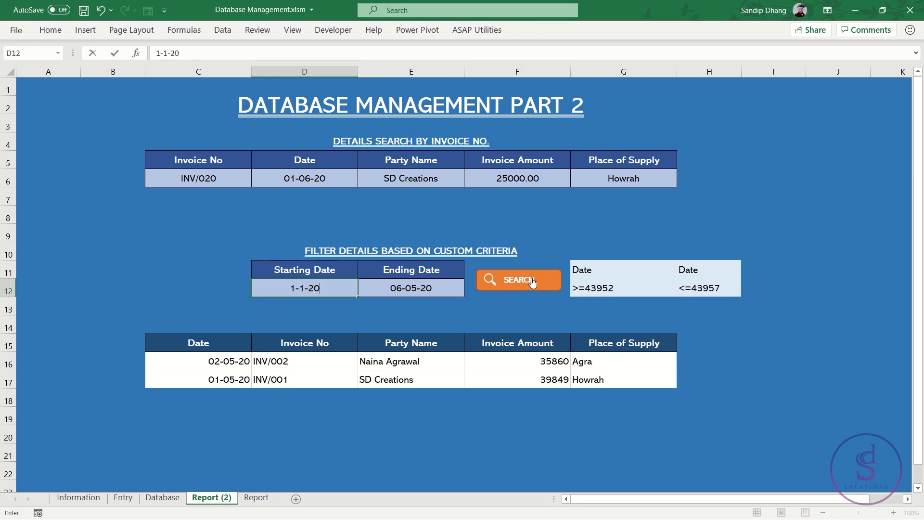
{"action": "left_click", "coordinate": [533, 281]}
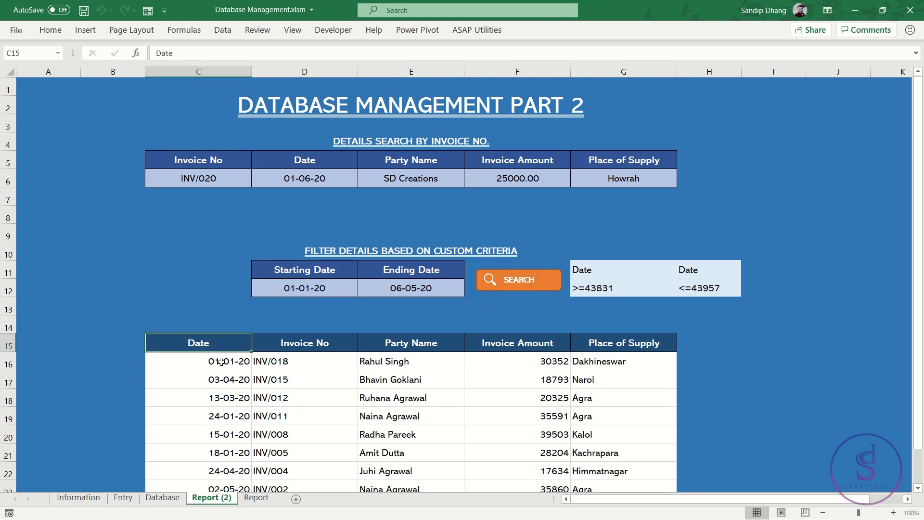
{"action": "scroll", "coordinate": [219, 364], "scroll_direction": "down", "scroll_amount": 2}
{"action": "scroll", "coordinate": [219, 364], "scroll_direction": "down", "scroll_amount": 1}
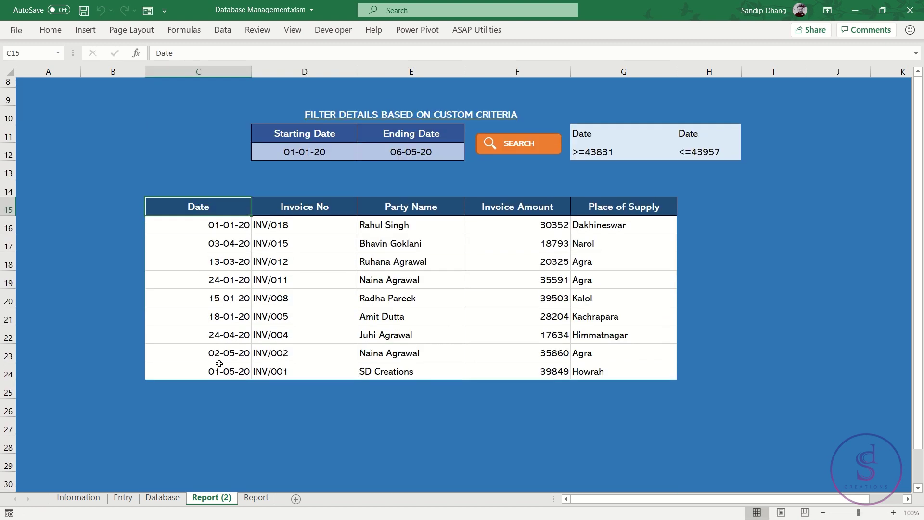
Step: Change the dates to 01-05-20 and 30-12-20, rerun SEARCH and check the 14 listed invoices
{"action": "left_click", "coordinate": [325, 157]}
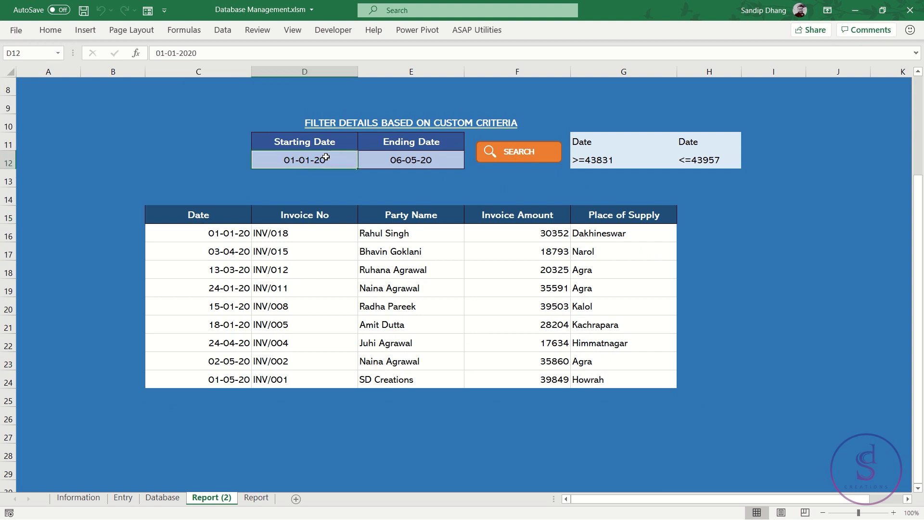
{"action": "type", "text": "1"}
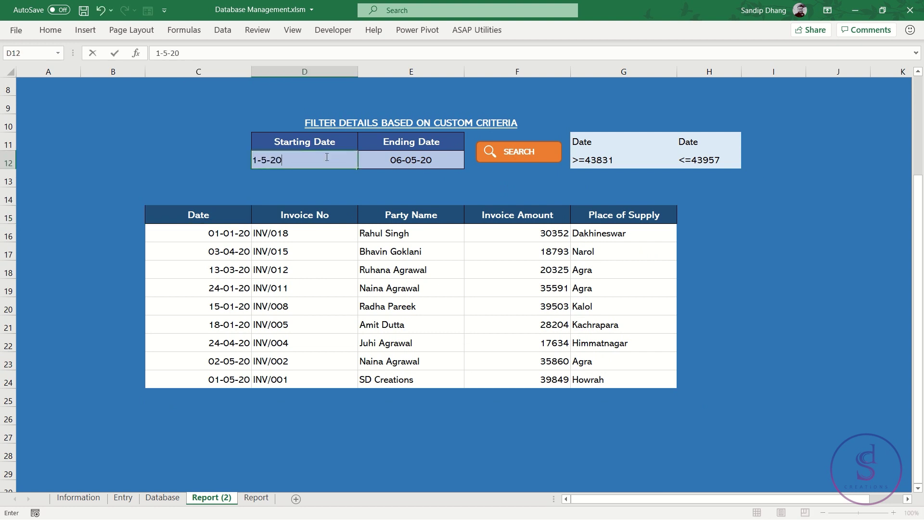
{"action": "key", "text": "Tab"}
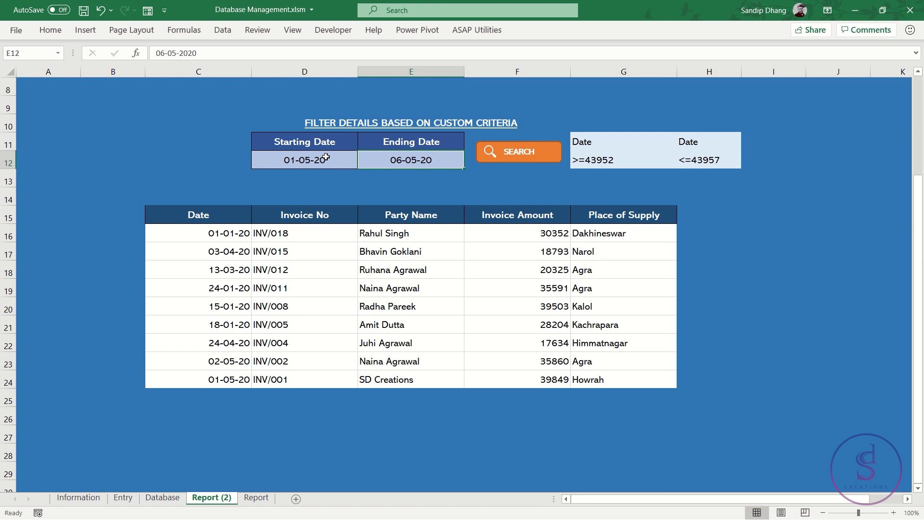
{"action": "type", "text": "30"}
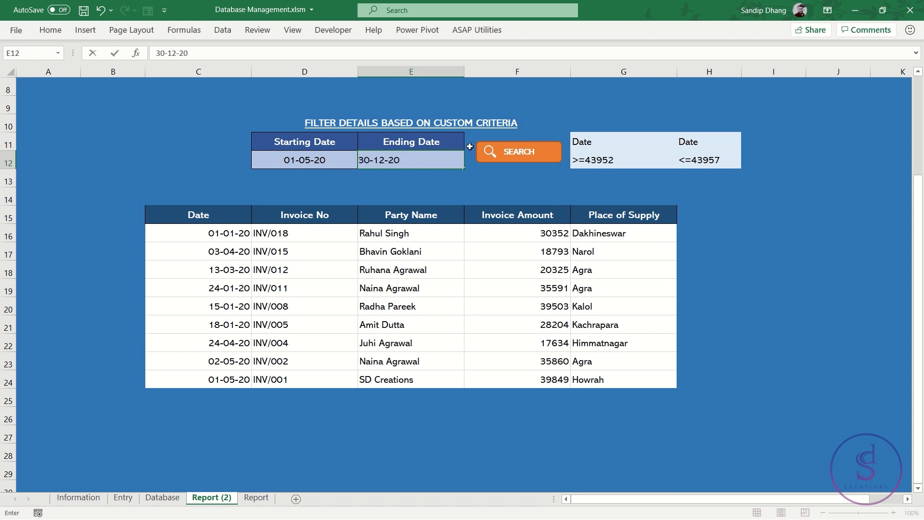
{"action": "left_click", "coordinate": [507, 155]}
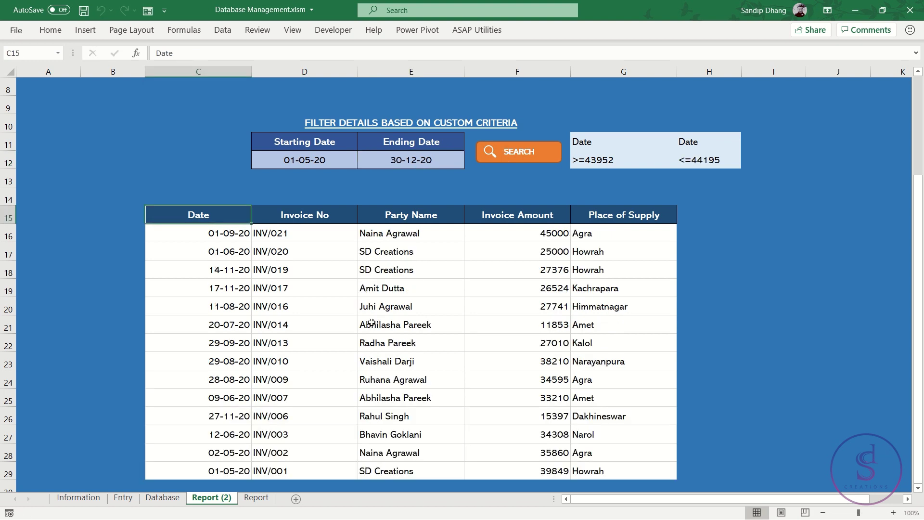
{"action": "scroll", "coordinate": [348, 396], "scroll_direction": "down", "scroll_amount": 1}
{"action": "scroll", "coordinate": [348, 395], "scroll_direction": "up", "scroll_amount": 1}
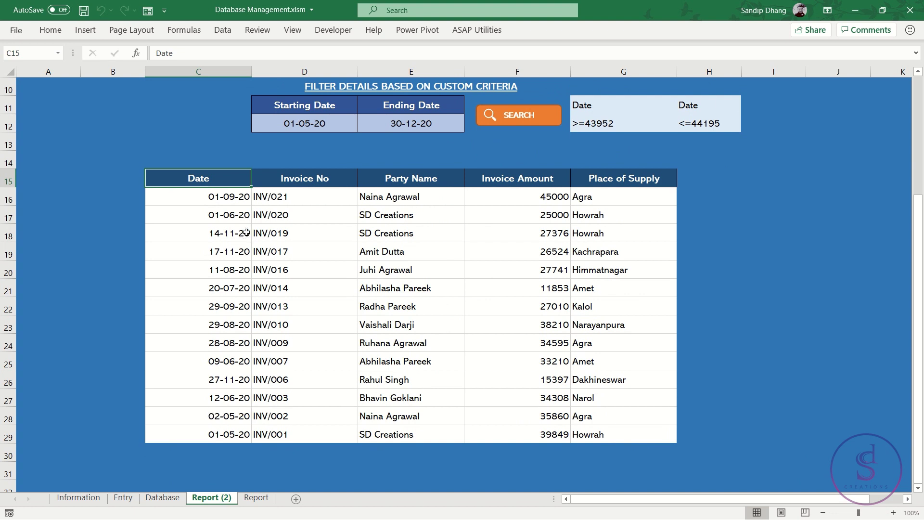
{"action": "left_click", "coordinate": [218, 198]}
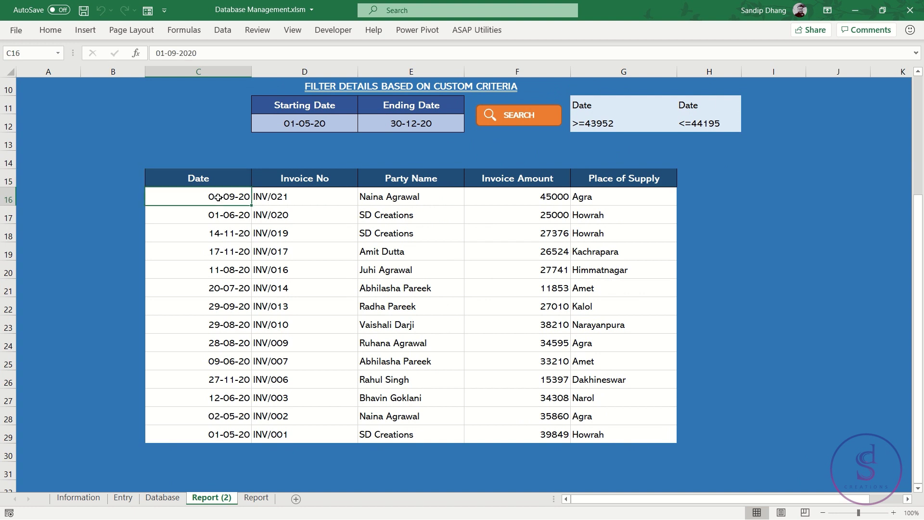
{"action": "left_click", "coordinate": [306, 195]}
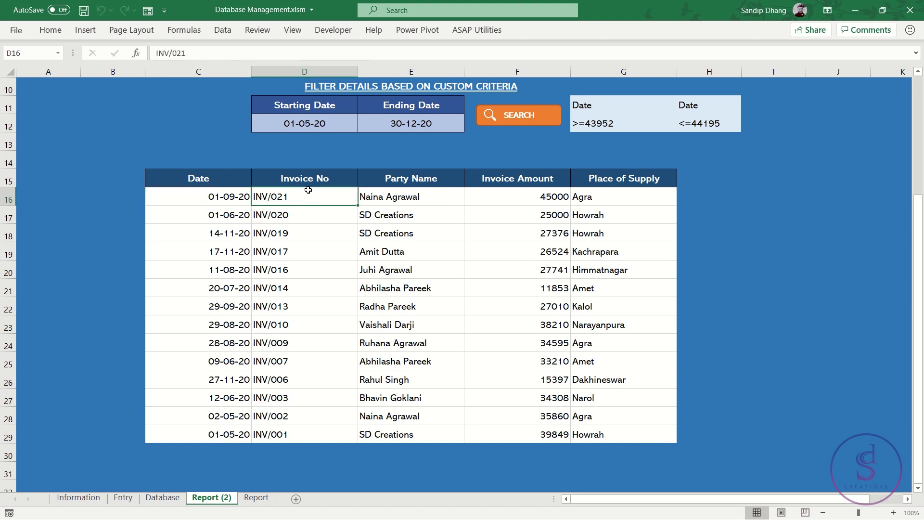
{"action": "left_click", "coordinate": [126, 499]}
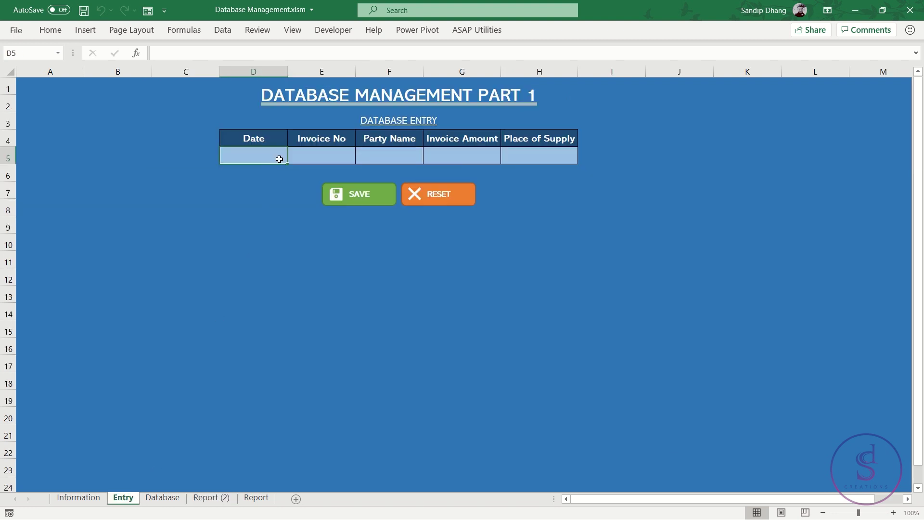
Step: Enter invoice INV/022 dated 01-10-20 for SD Creations, 65000, Howrah, and save it to the Database
{"action": "type", "text": "10-20"}
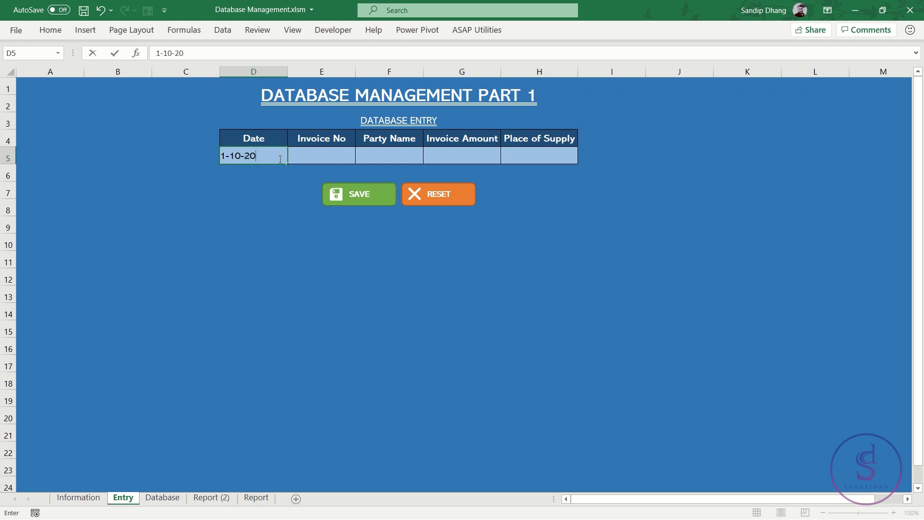
{"action": "key", "text": "Tab"}
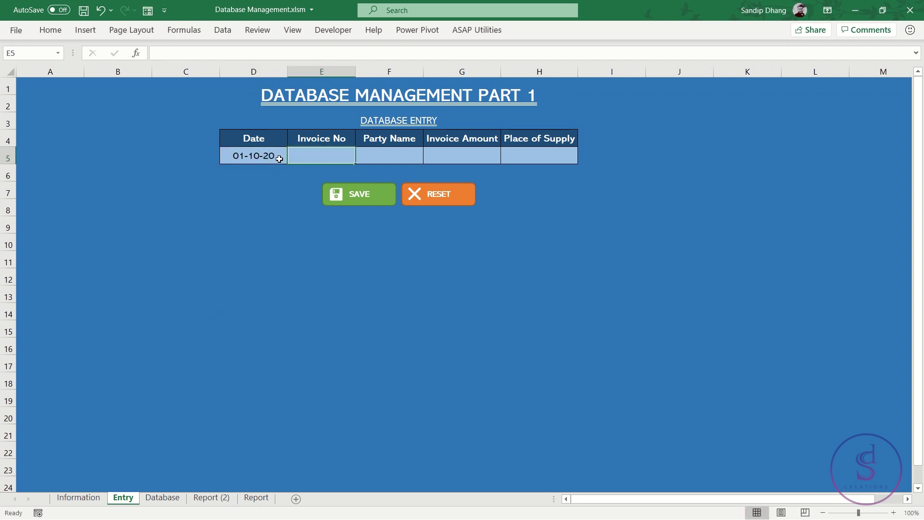
{"action": "type", "text": "INV/2020"}
{"action": "key", "text": "BackSpace"}
{"action": "key", "text": "BackSpace"}
{"action": "key", "text": "BackSpace"}
{"action": "key", "text": "BackSpace"}
{"action": "type", "text": "022"}
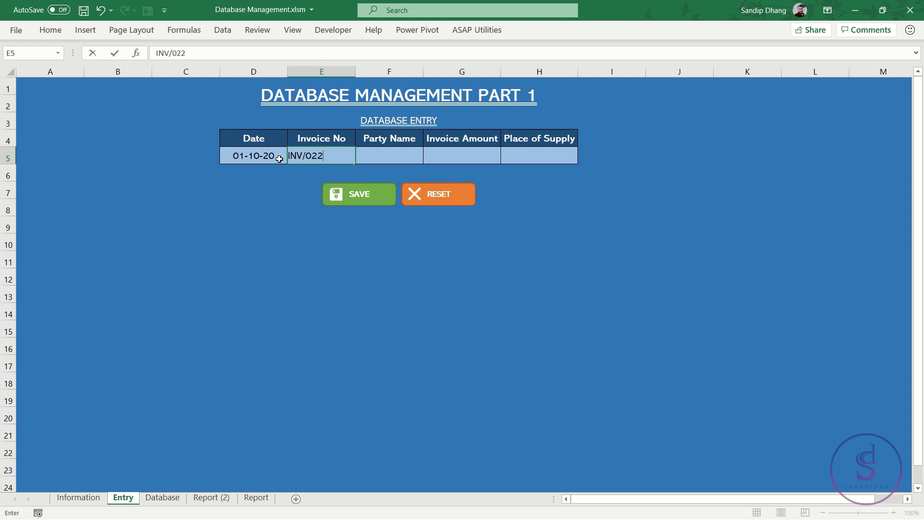
{"action": "key", "text": "Tab"}
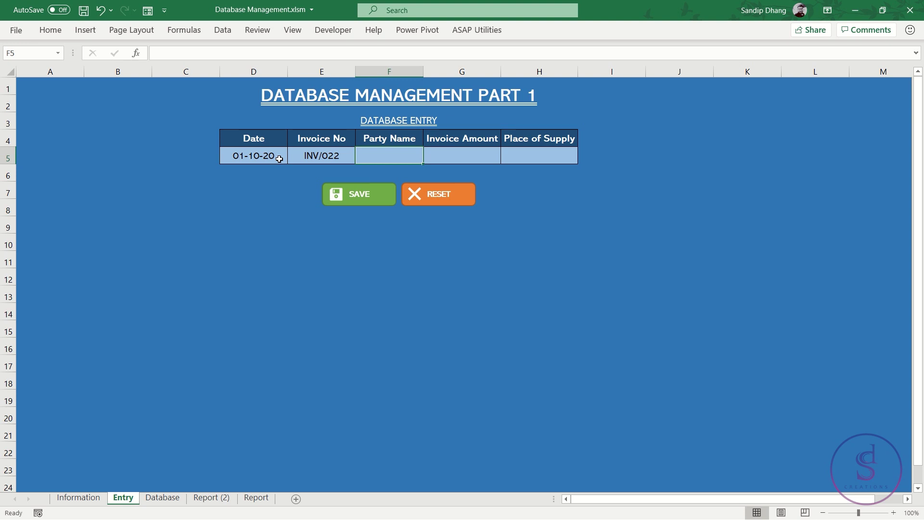
{"action": "type", "text": "SD Cre"}
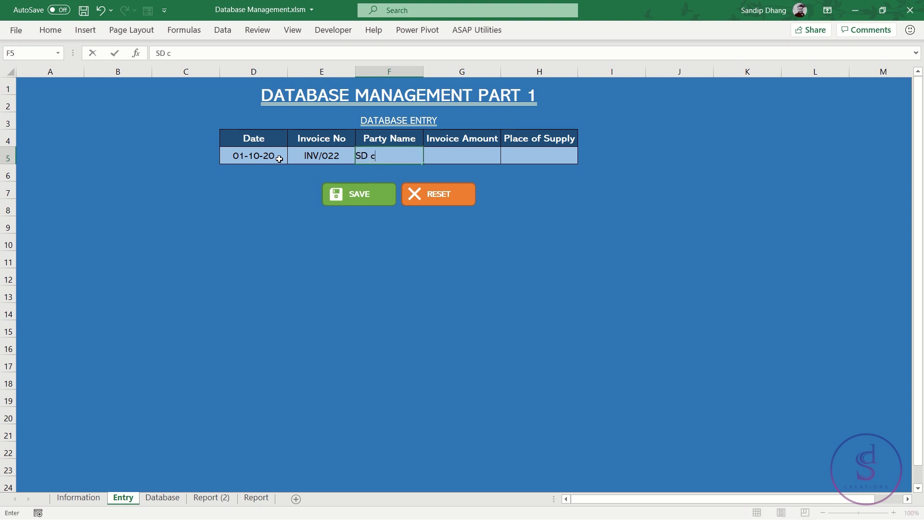
{"action": "type", "text": "ations"}
{"action": "key", "text": "Tab"}
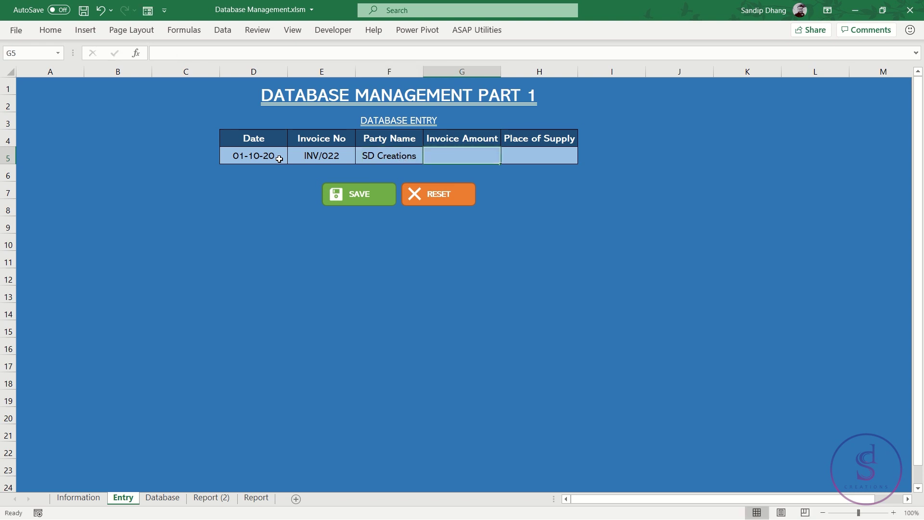
{"action": "type", "text": "65000"}
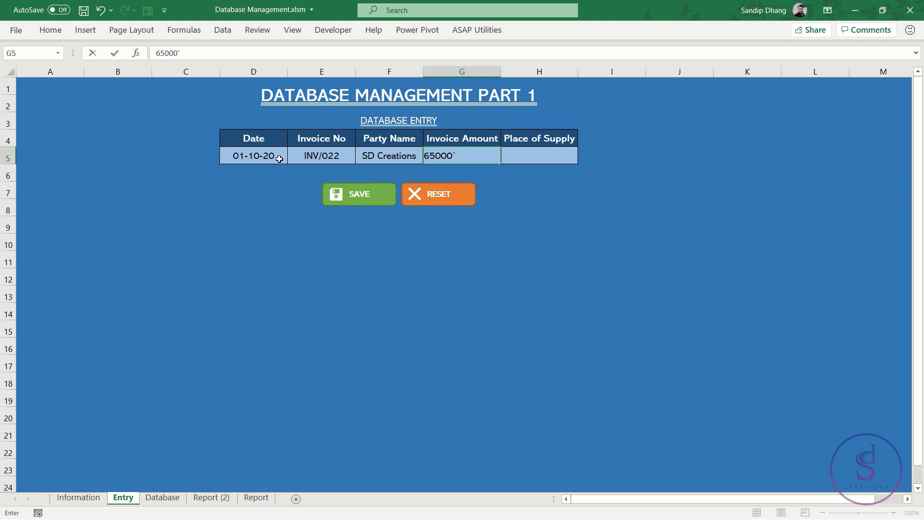
{"action": "key", "text": "Tab"}
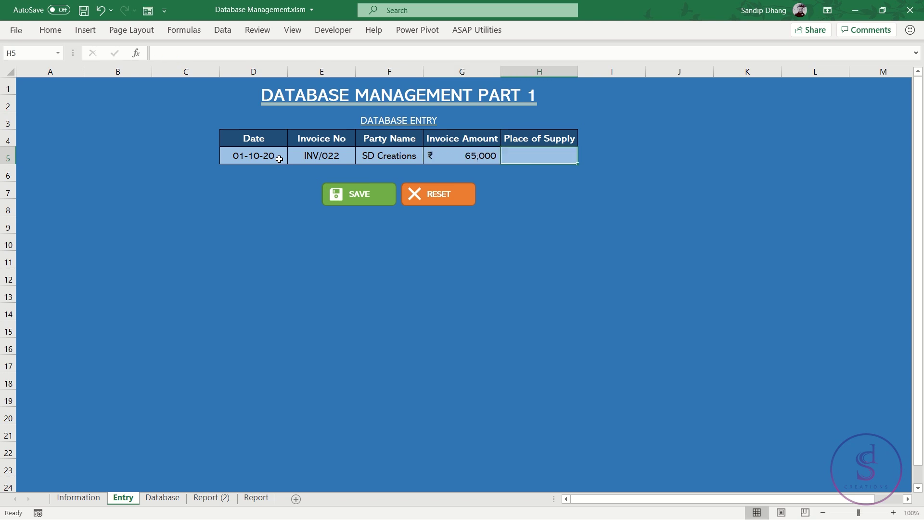
{"action": "type", "text": "Howrah"}
{"action": "left_click", "coordinate": [365, 204]}
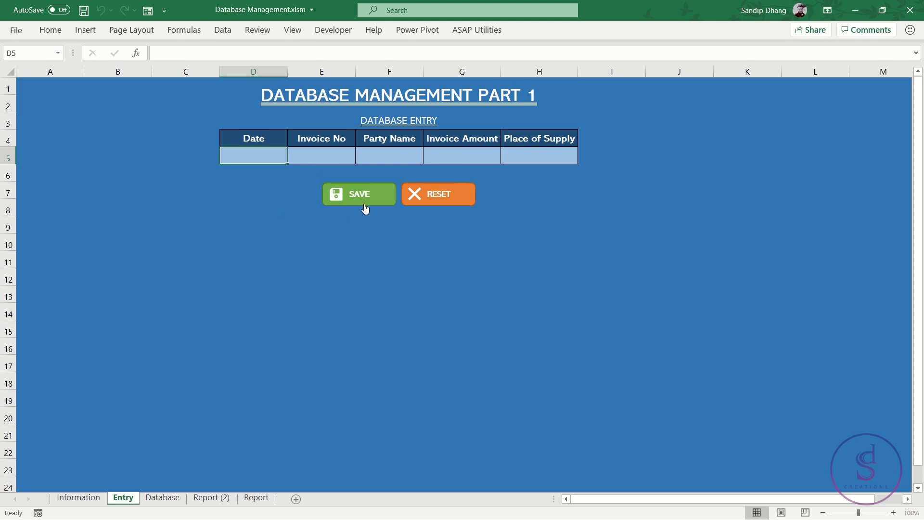
{"action": "left_click", "coordinate": [162, 498]}
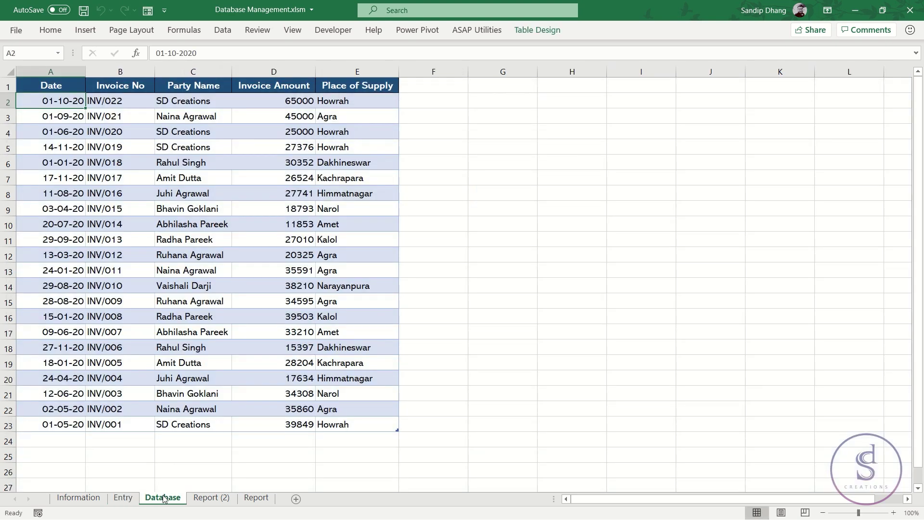
Step: Rerun SEARCH on Report (2) and confirm INV/022 now heads the 15 results
{"action": "left_click", "coordinate": [137, 101]}
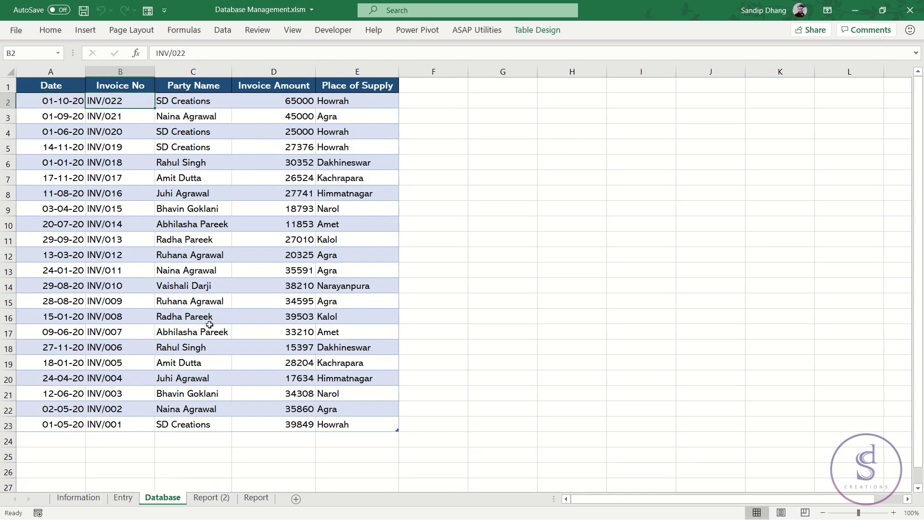
{"action": "left_click", "coordinate": [211, 498]}
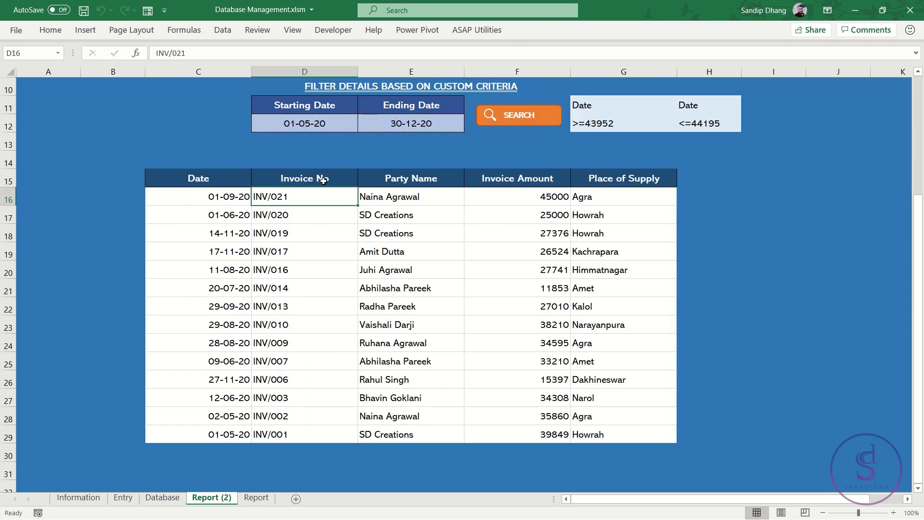
{"action": "left_click", "coordinate": [518, 119]}
{"action": "left_click", "coordinate": [283, 198]}
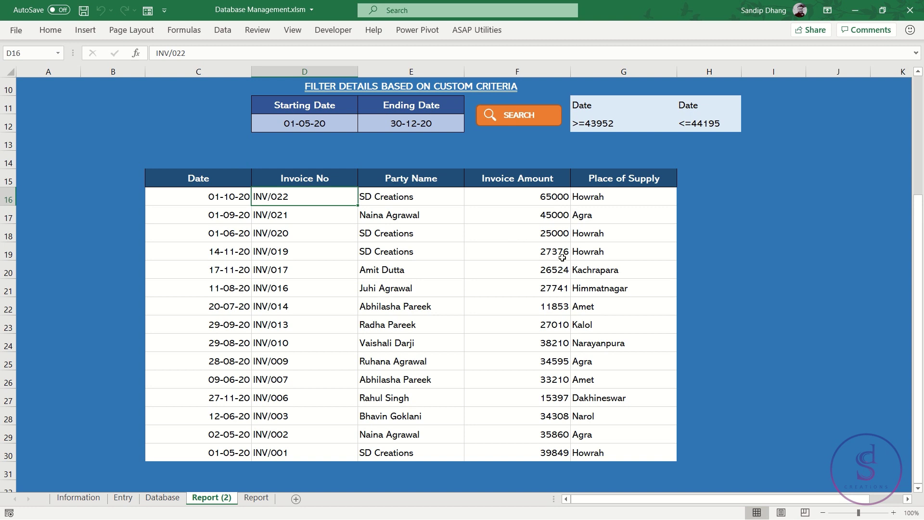
{"action": "scroll", "coordinate": [562, 257], "scroll_direction": "up", "scroll_amount": 3}
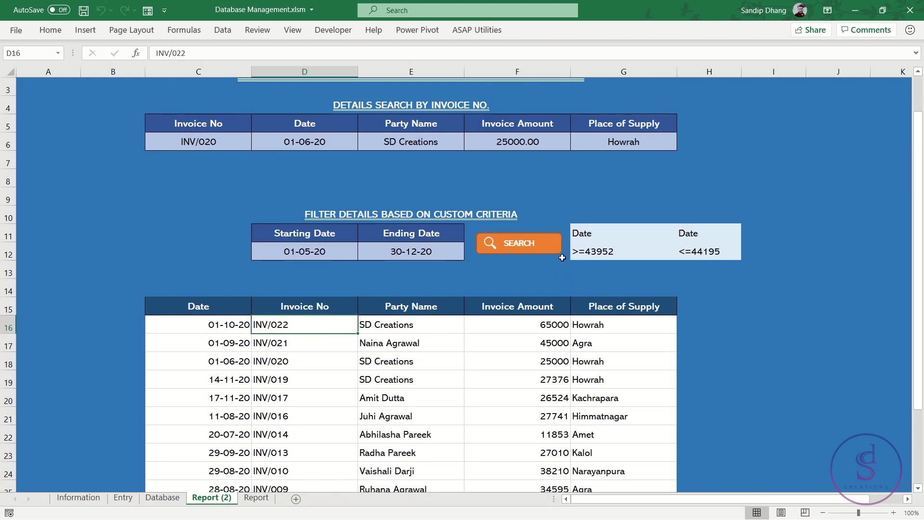
{"action": "left_click", "coordinate": [256, 497]}
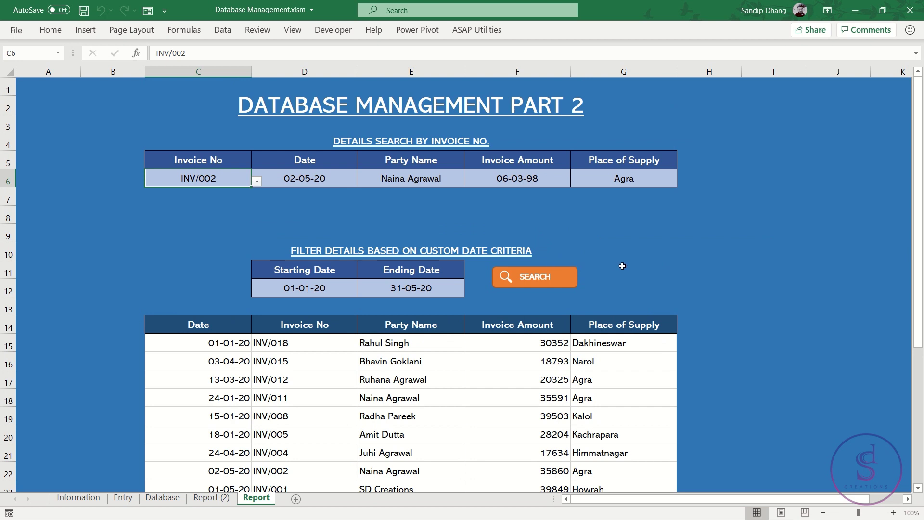
{"action": "left_click", "coordinate": [705, 267]}
{"action": "left_click", "coordinate": [655, 274]}
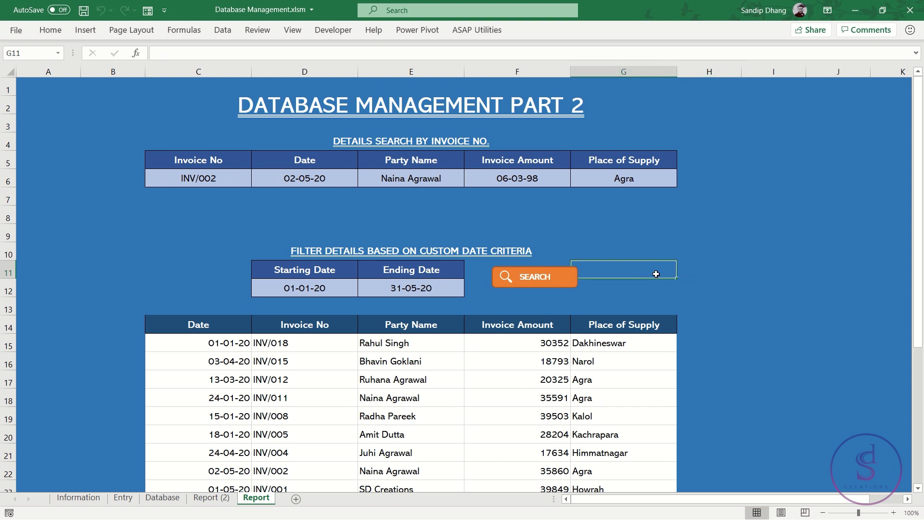
{"action": "key", "text": "Right"}
{"action": "key", "text": "Right"}
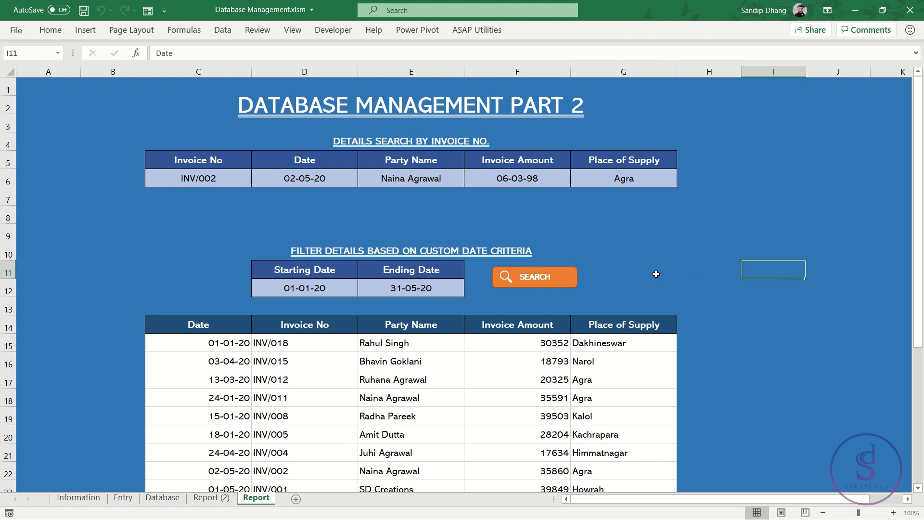
{"action": "key", "text": "Down"}
{"action": "key", "text": "Up"}
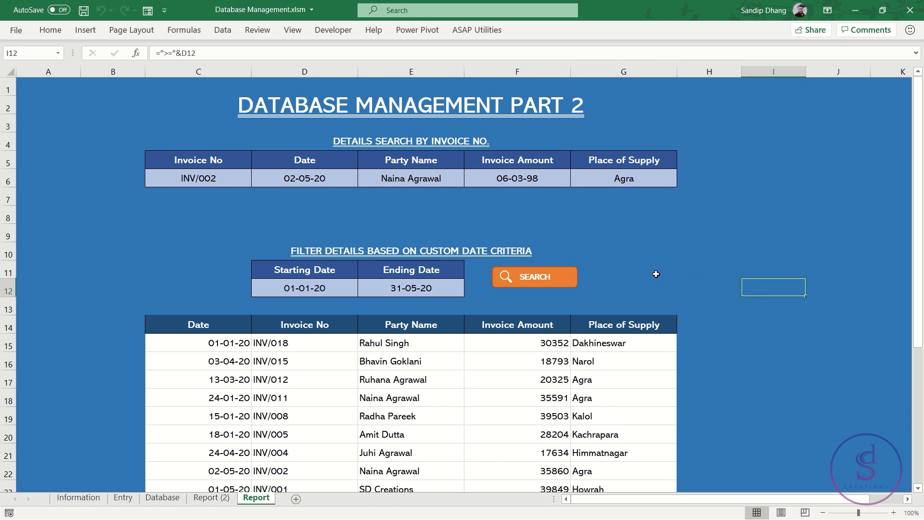
{"action": "key", "text": "Down"}
{"action": "key", "text": "Right"}
{"action": "key", "text": "Up"}
{"action": "key", "text": "Left"}
{"action": "key", "text": "Down"}
{"action": "key", "text": "Right"}
{"action": "key", "text": "Left"}
{"action": "key", "text": "Up"}
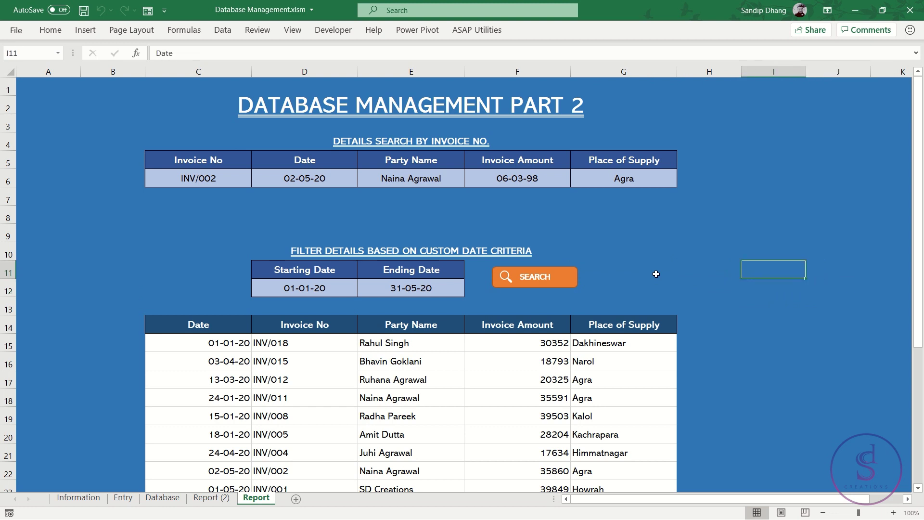
{"action": "key", "text": "Right"}
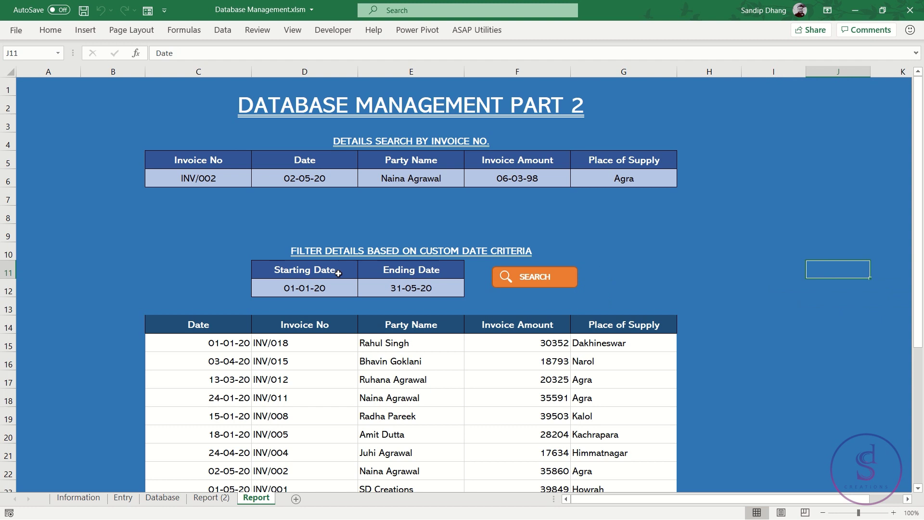
{"action": "left_click_drag", "start_coordinate": [334, 273], "coordinate": [411, 267]}
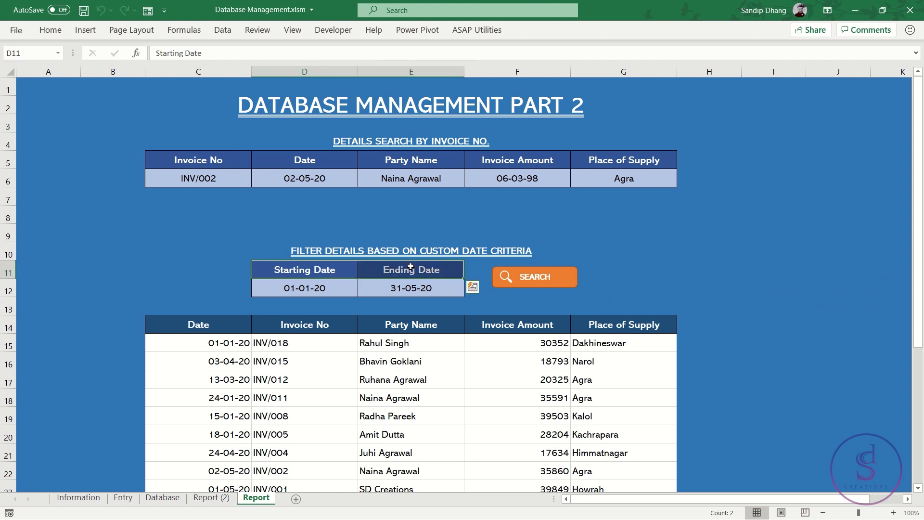
{"action": "left_click", "coordinate": [218, 501]}
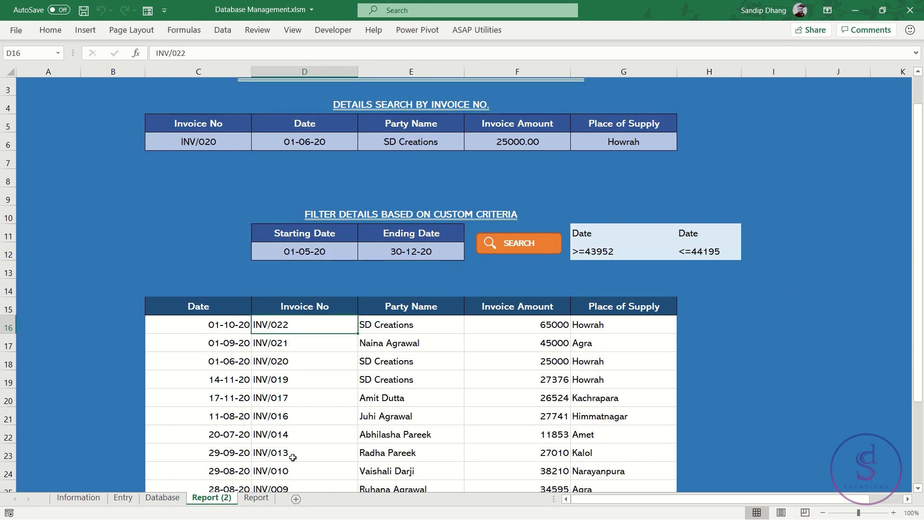
Step: Give G11:H12 the background-blue fill and blue font so the date criteria are invisible
{"action": "left_click_drag", "start_coordinate": [621, 235], "coordinate": [701, 245]}
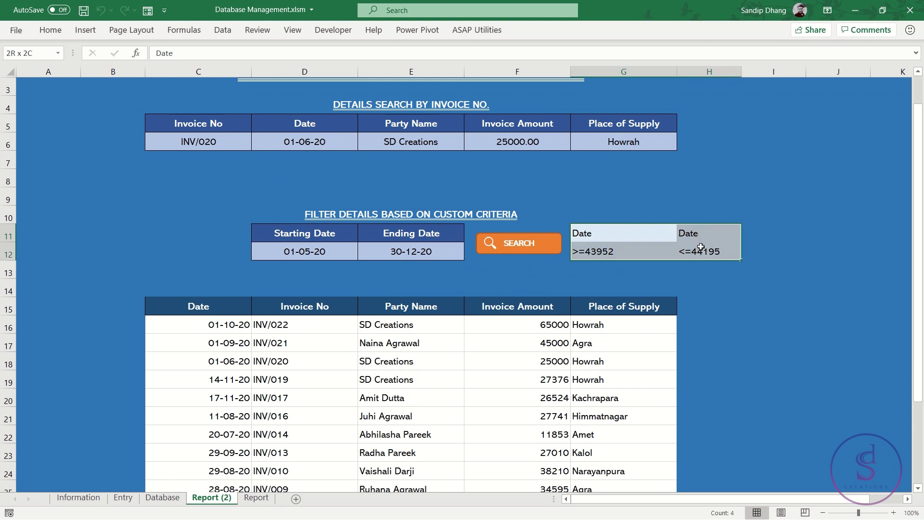
{"action": "left_click", "coordinate": [50, 31]}
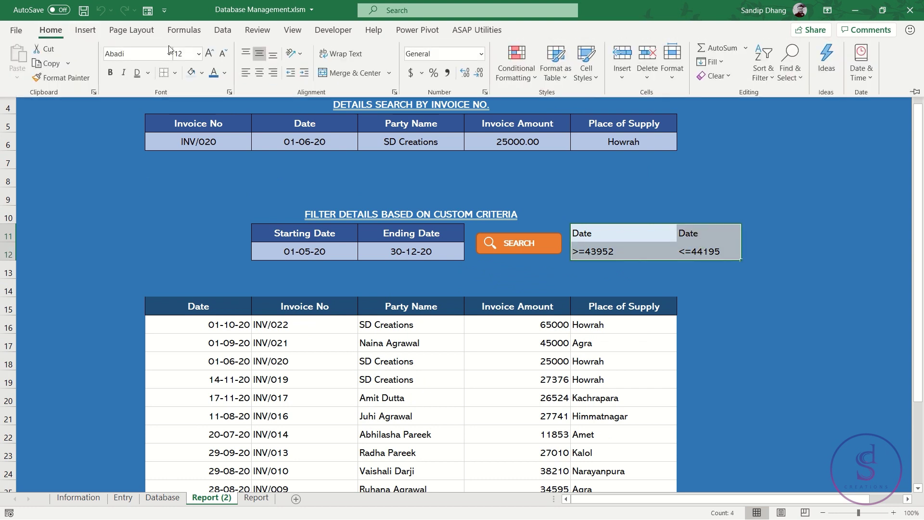
{"action": "left_click", "coordinate": [202, 73]}
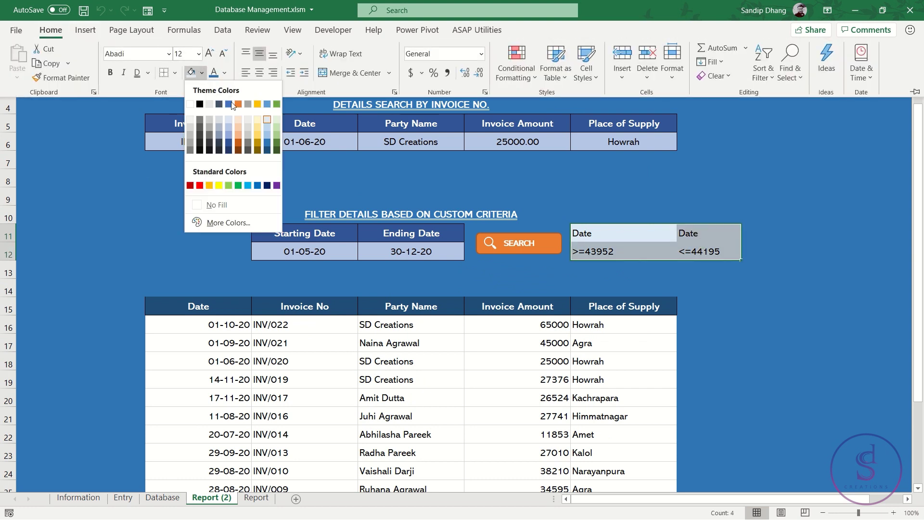
{"action": "left_click", "coordinate": [268, 144]}
{"action": "left_click", "coordinate": [224, 73]}
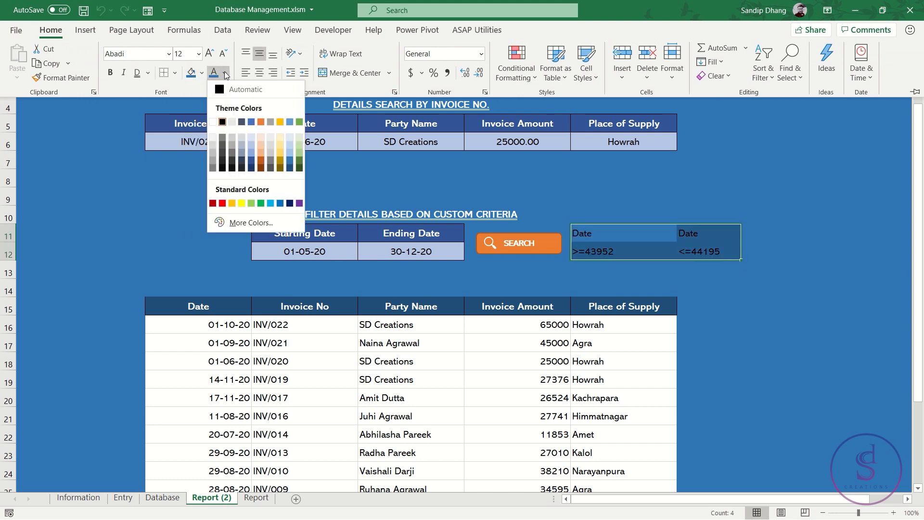
{"action": "left_click", "coordinate": [289, 157]}
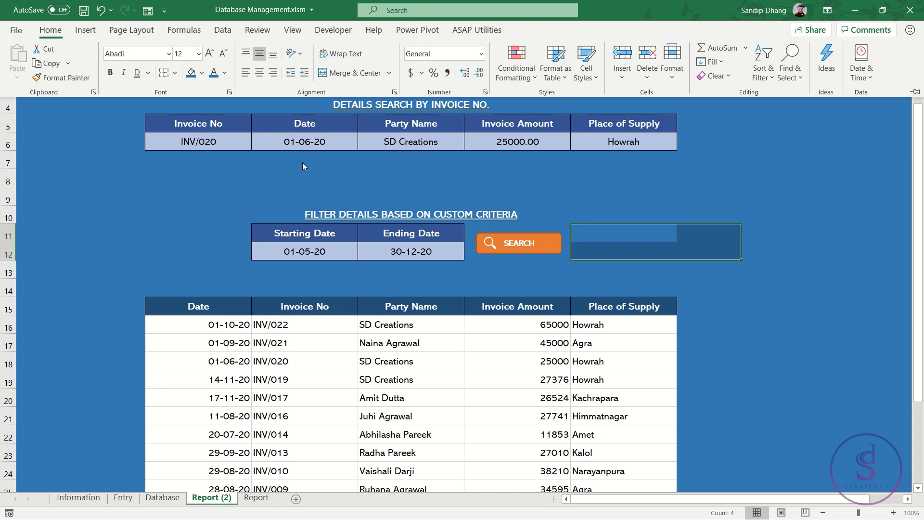
{"action": "key", "text": "ctrl+F1"}
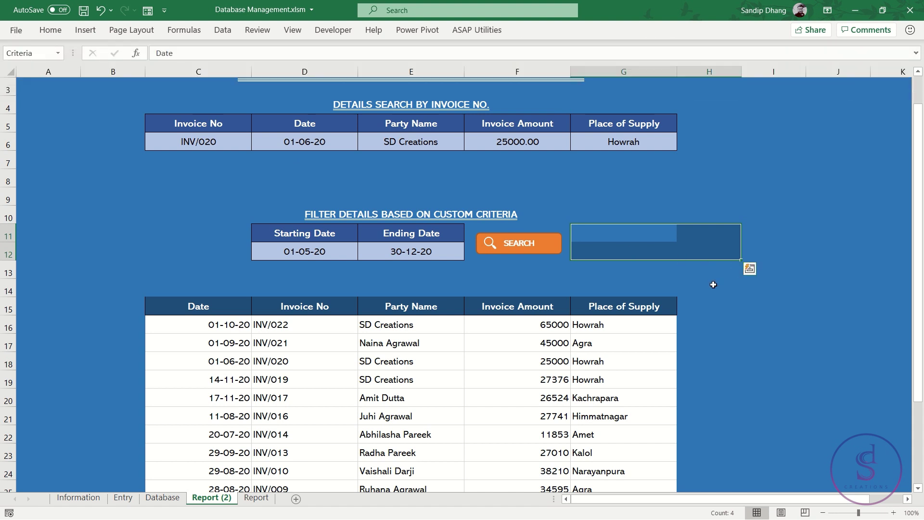
{"action": "left_click", "coordinate": [713, 284]}
{"action": "left_click", "coordinate": [594, 269]}
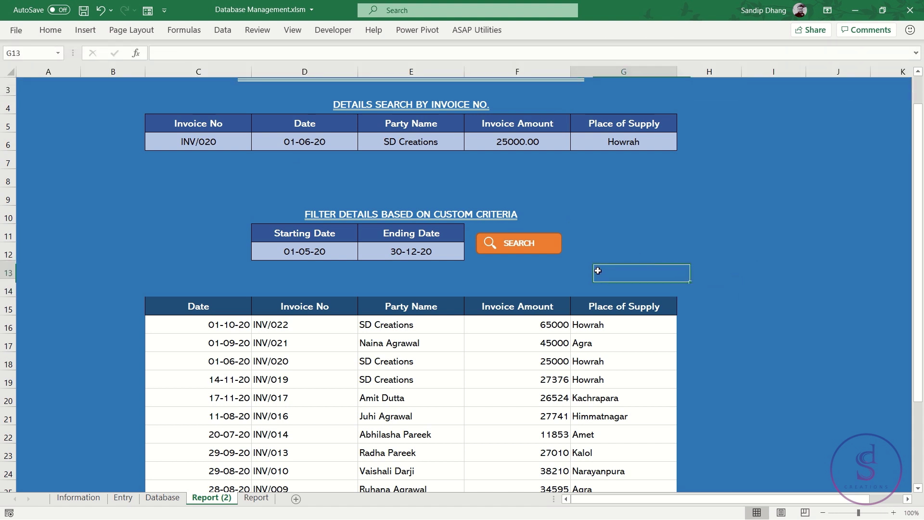
{"action": "left_click_drag", "start_coordinate": [621, 233], "coordinate": [713, 251]}
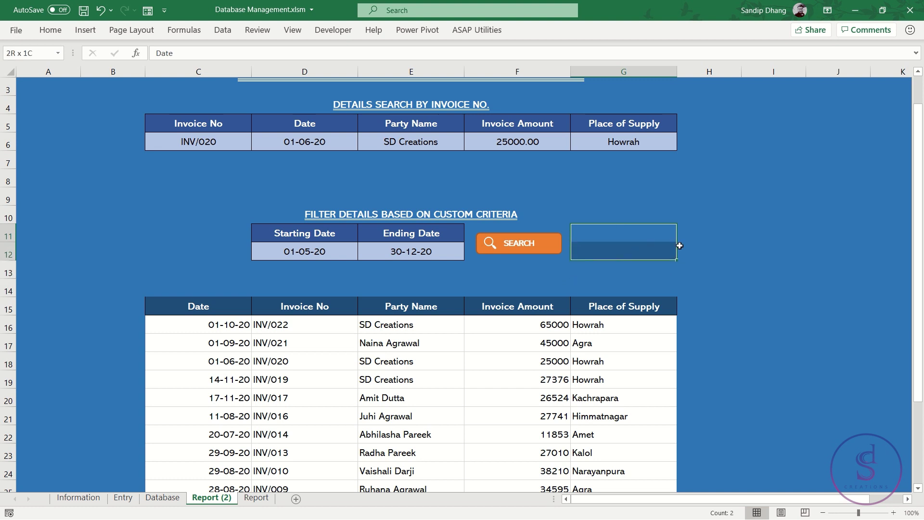
Step: Set the Ending Date to 01-06-20 and rerun SEARCH, listing INV/020, INV/002 and INV/001
{"action": "left_click", "coordinate": [506, 270]}
{"action": "left_click", "coordinate": [420, 250]}
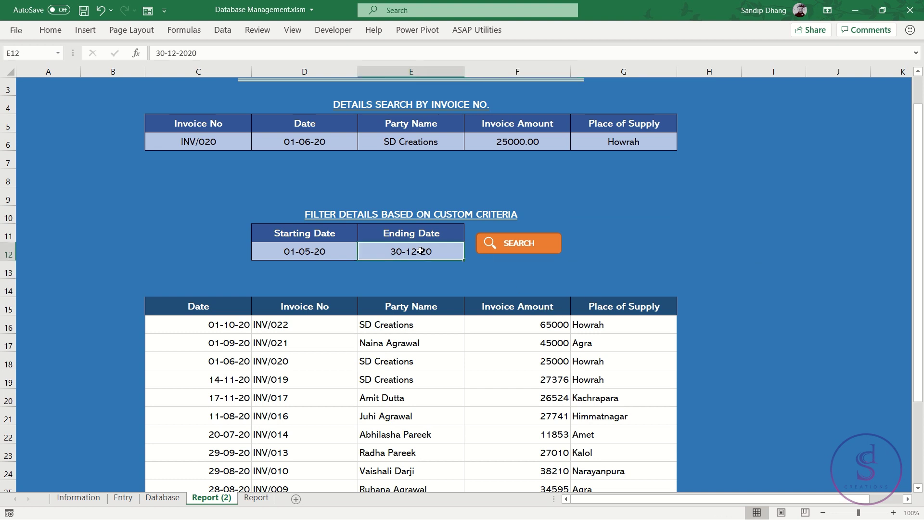
{"action": "type", "text": "1"}
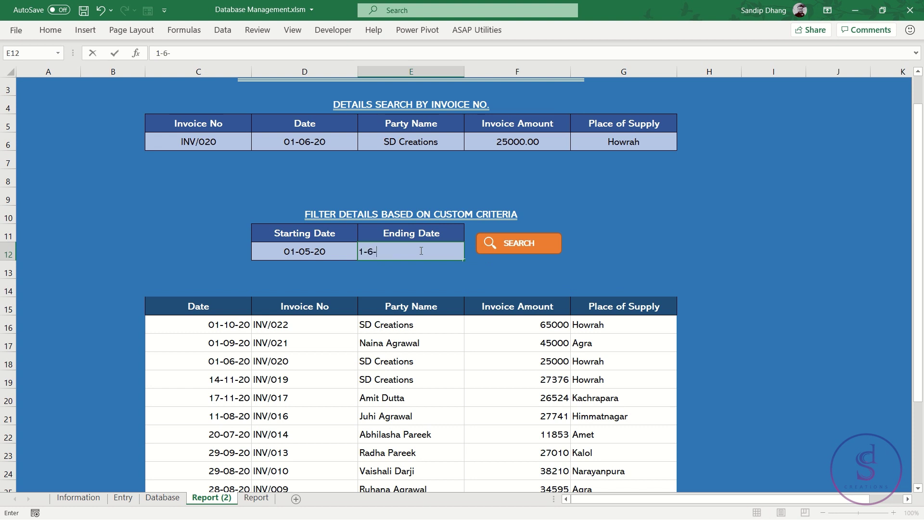
{"action": "left_click", "coordinate": [514, 243]}
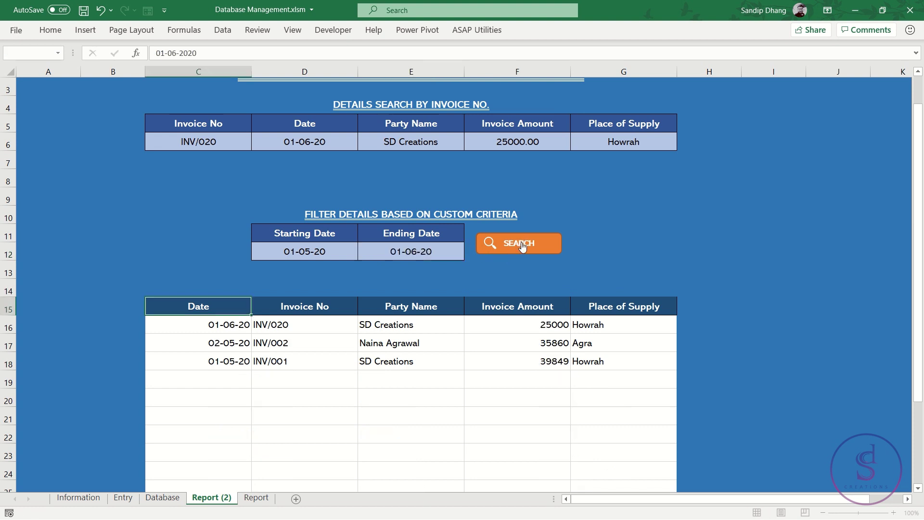
{"action": "left_click_drag", "start_coordinate": [233, 326], "coordinate": [585, 354]}
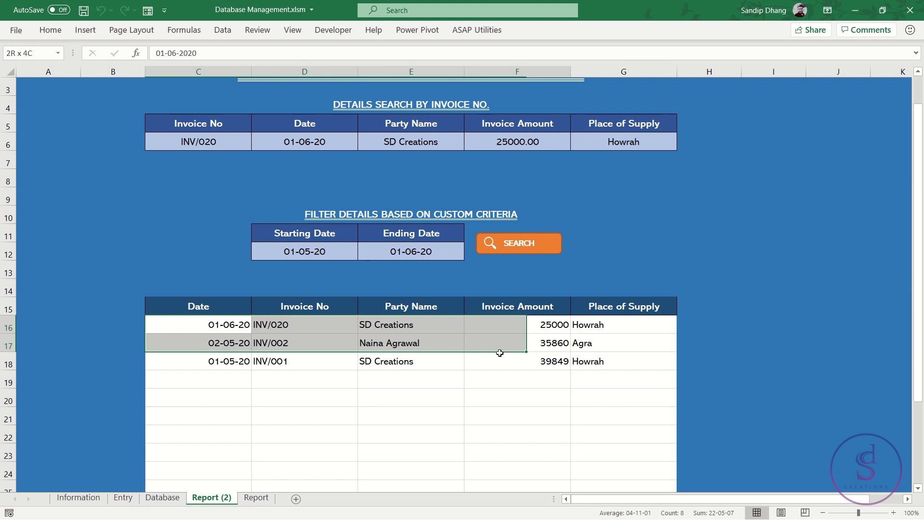
{"action": "scroll", "coordinate": [585, 354], "scroll_direction": "down", "scroll_amount": 3}
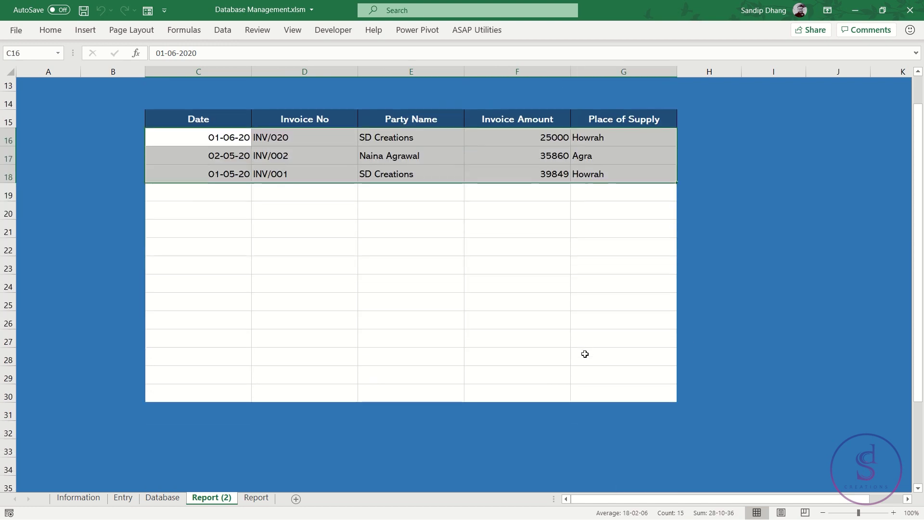
{"action": "scroll", "coordinate": [585, 354], "scroll_direction": "up", "scroll_amount": 2}
{"action": "scroll", "coordinate": [585, 354], "scroll_direction": "up", "scroll_amount": 3}
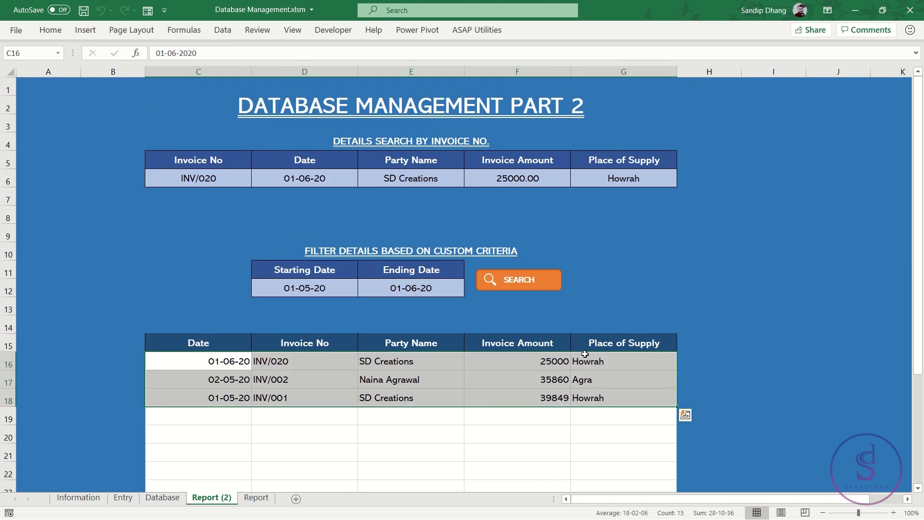
{"action": "left_click", "coordinate": [179, 500]}
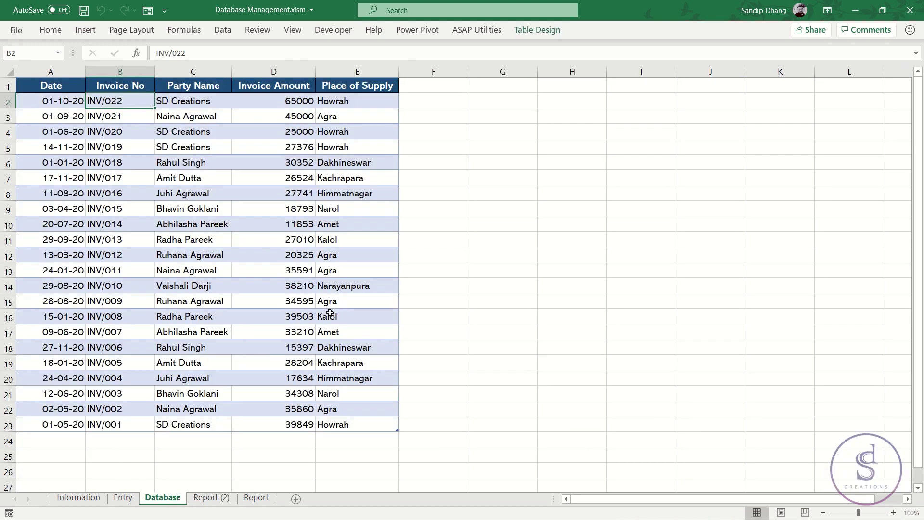
{"action": "left_click", "coordinate": [216, 500]}
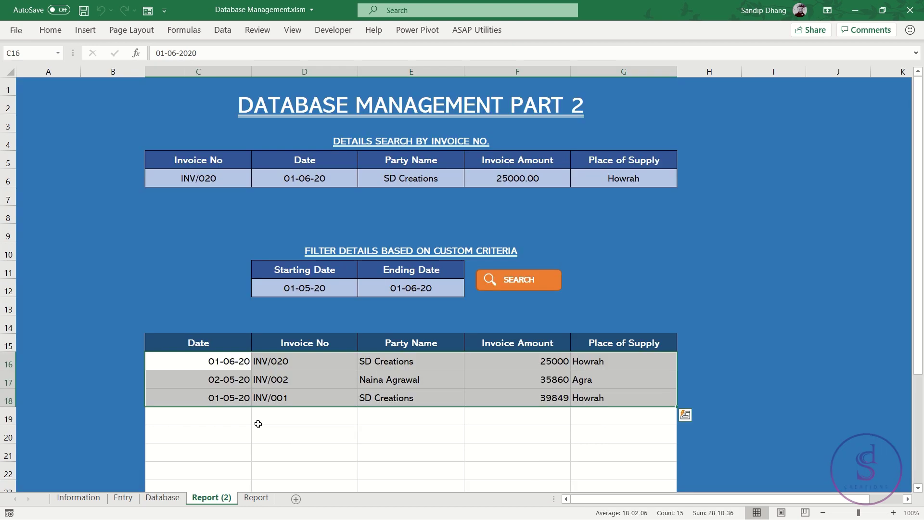
{"action": "left_click", "coordinate": [319, 283]}
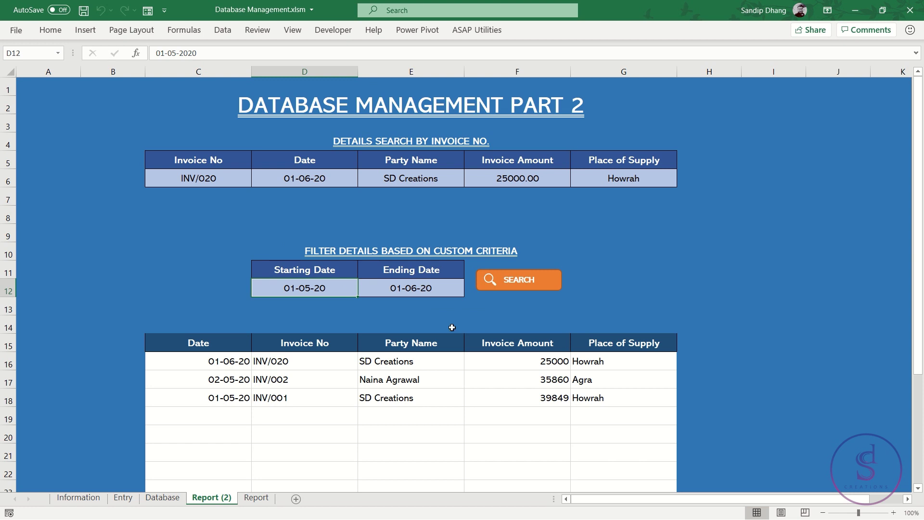
Step: Enter 1-04-20 as the Ending Date in E12, then view the Database sheet
{"action": "left_click", "coordinate": [409, 290]}
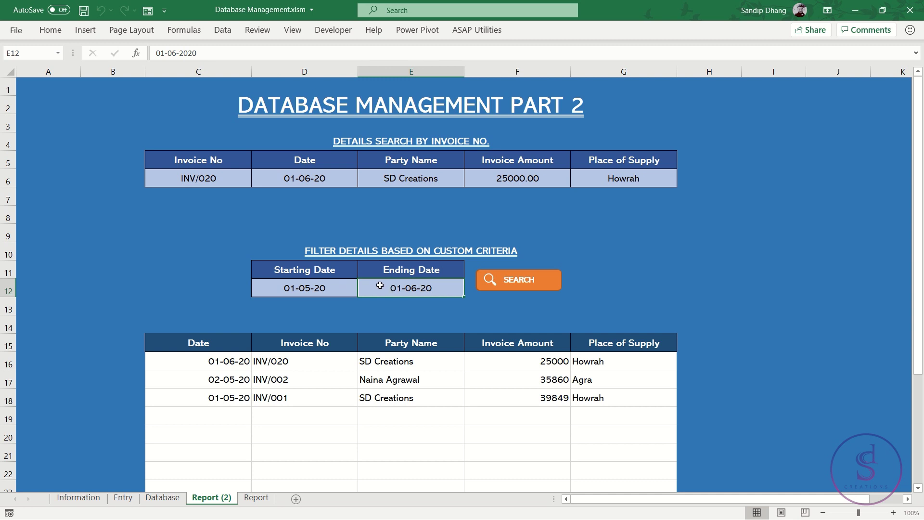
{"action": "type", "text": "1-04"}
{"action": "type", "text": "-20"}
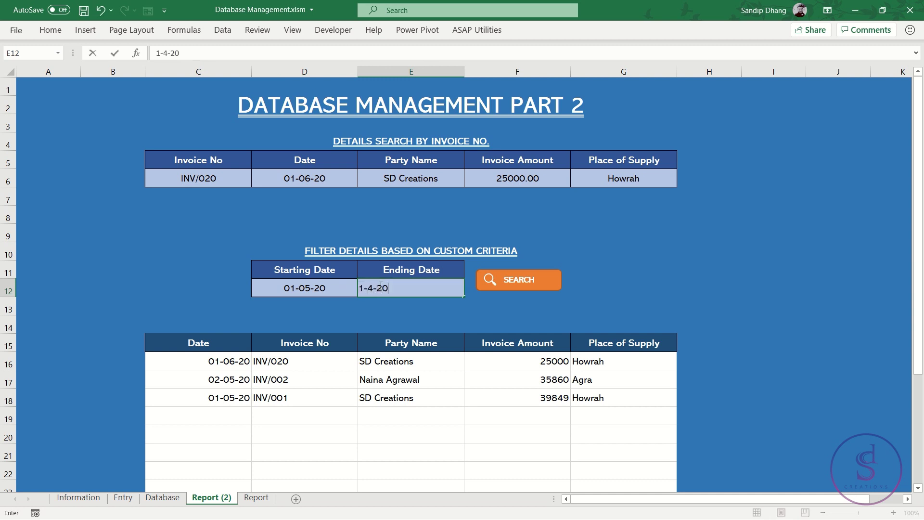
{"action": "key", "text": "Return"}
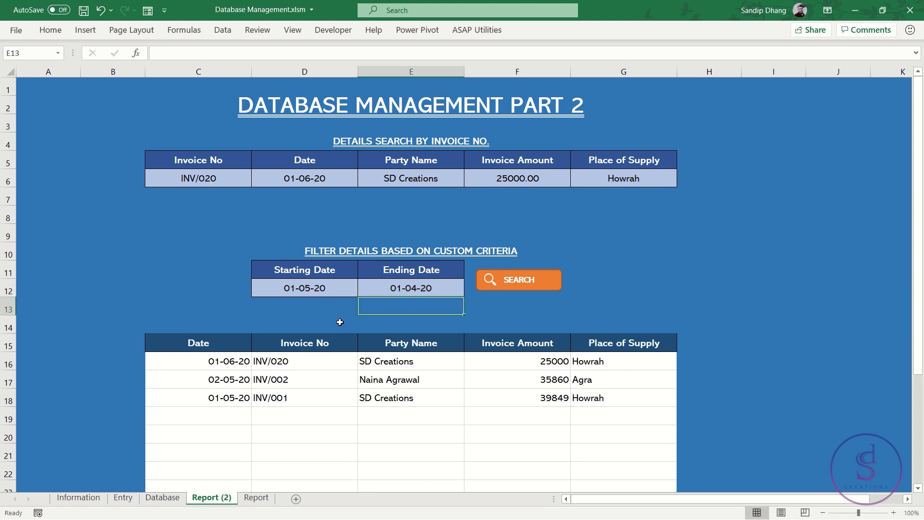
{"action": "left_click", "coordinate": [390, 287]}
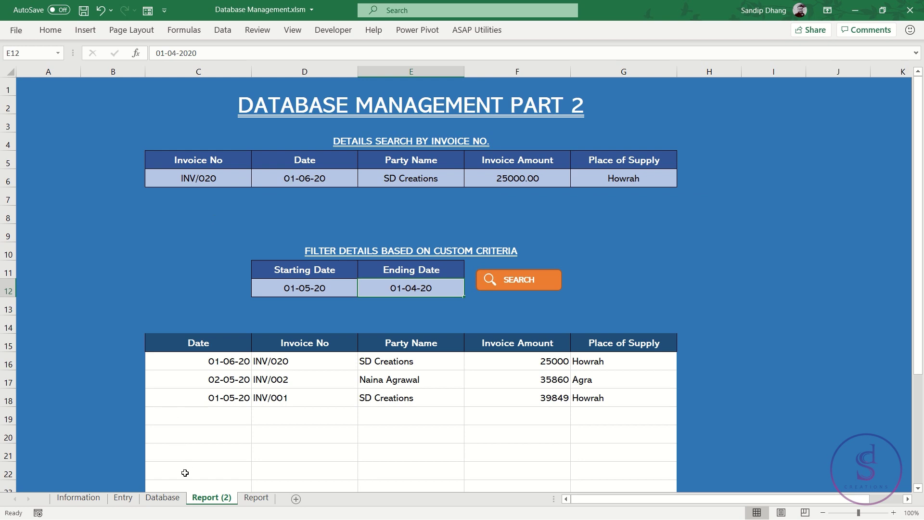
{"action": "left_click", "coordinate": [166, 498]}
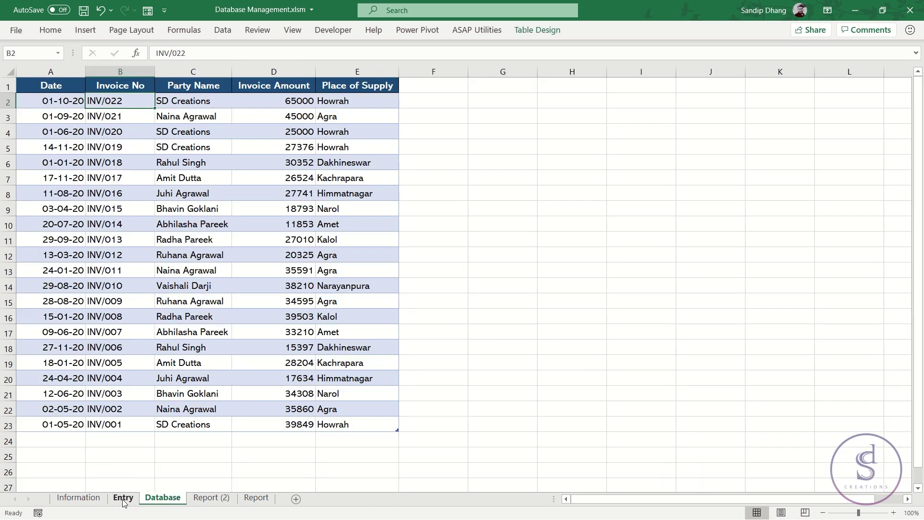
{"action": "left_click", "coordinate": [123, 498]}
{"action": "left_click", "coordinate": [315, 150]}
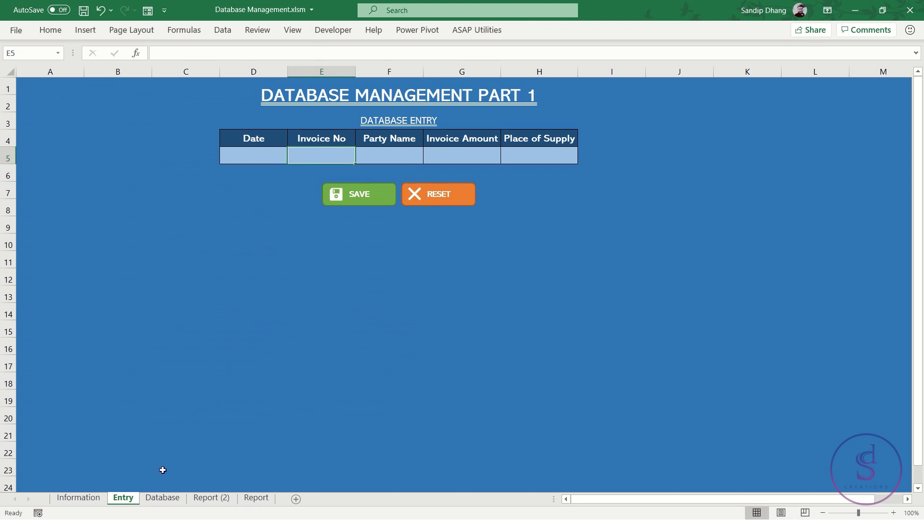
{"action": "left_click", "coordinate": [175, 498]}
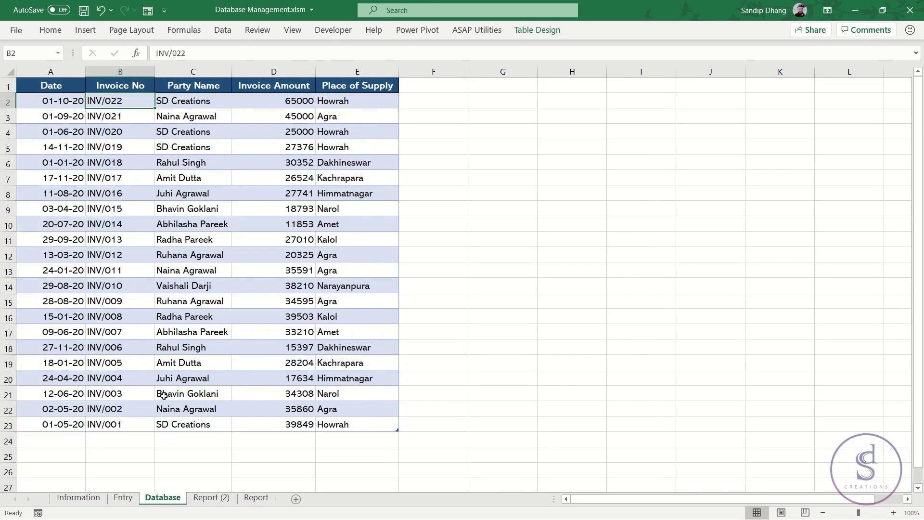
{"action": "left_click", "coordinate": [212, 498]}
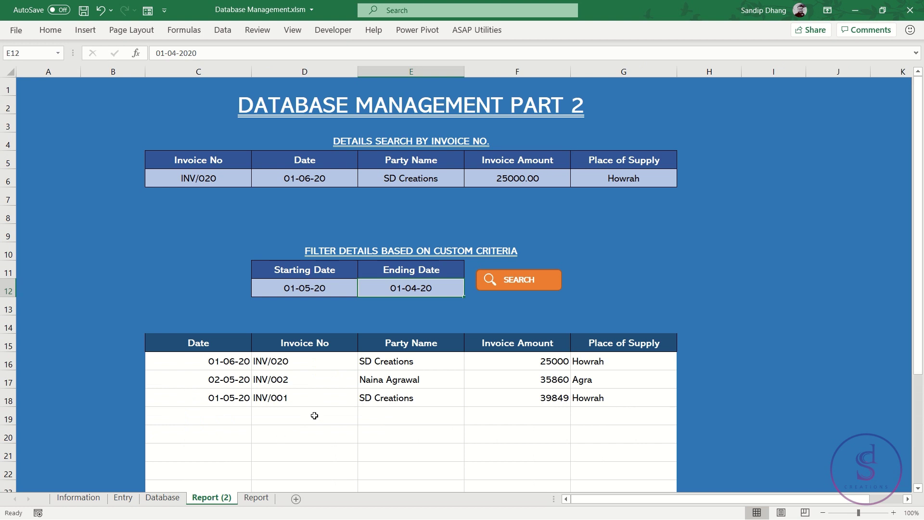